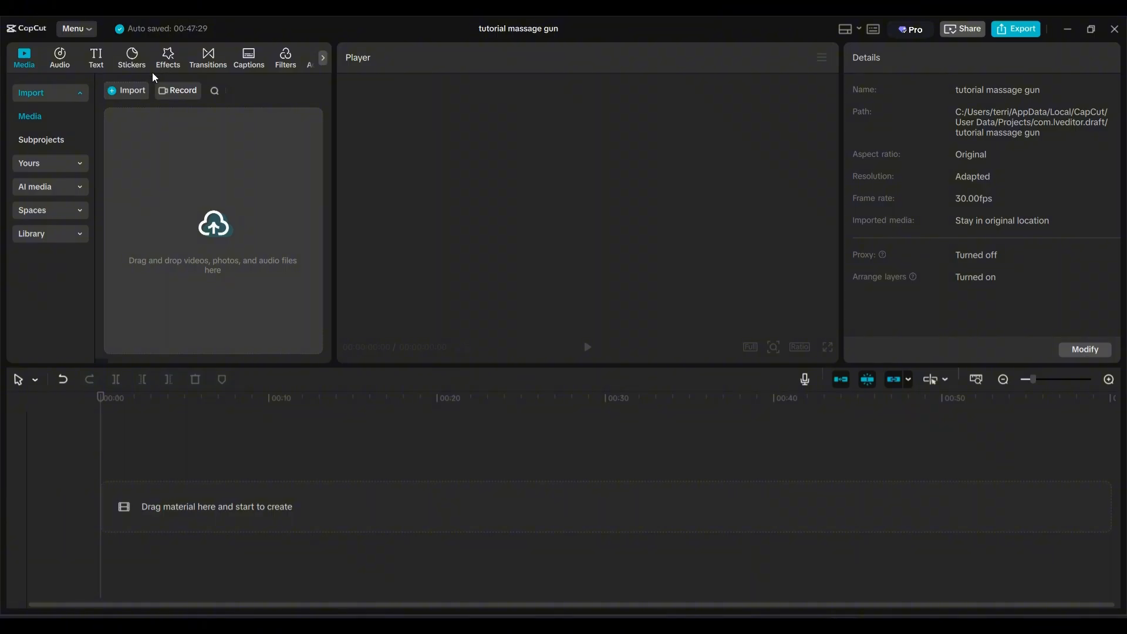
# - Import all seven massage gun clips, 1.mp4 through 7.mp4, into the project media
pyautogui.click(134, 91)
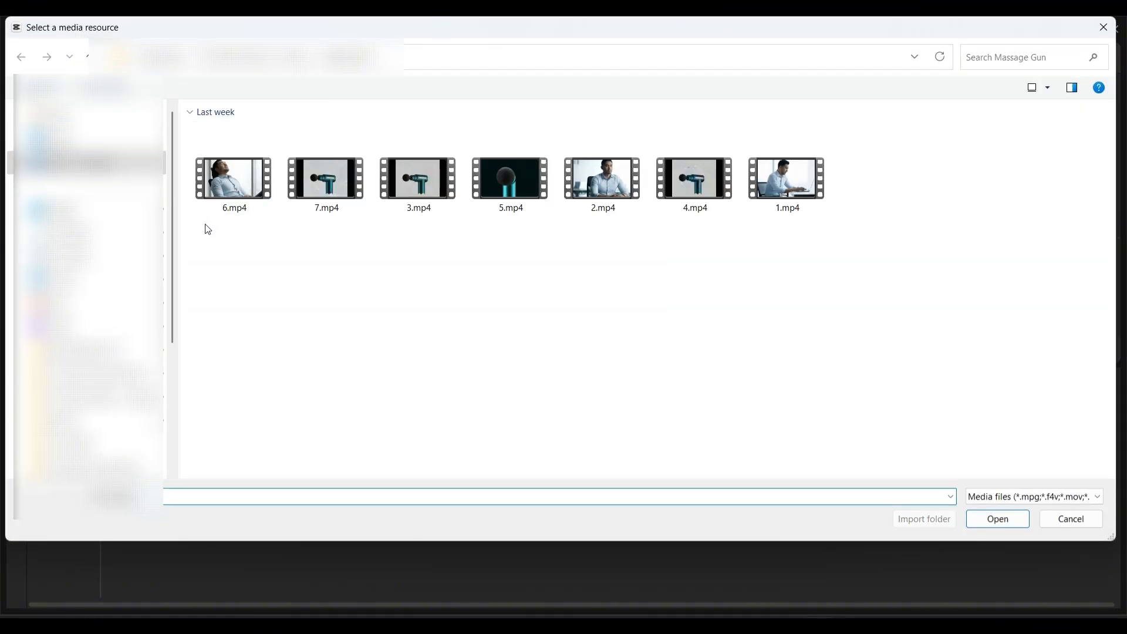
pyautogui.moveTo(206, 222); pyautogui.dragTo(864, 165)
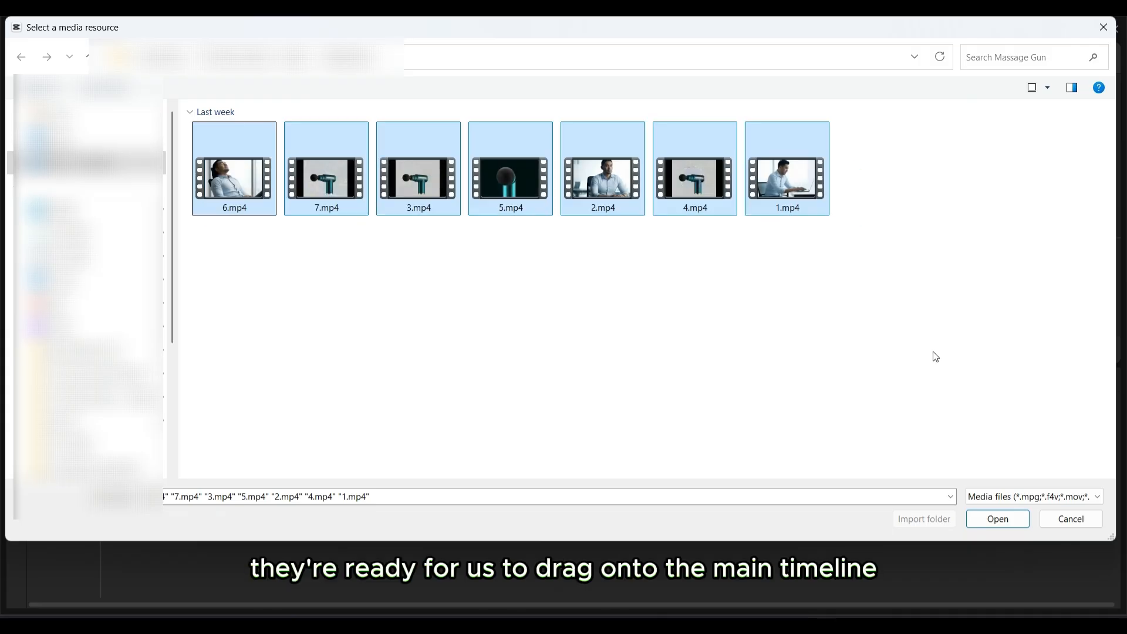
pyautogui.click(996, 527)
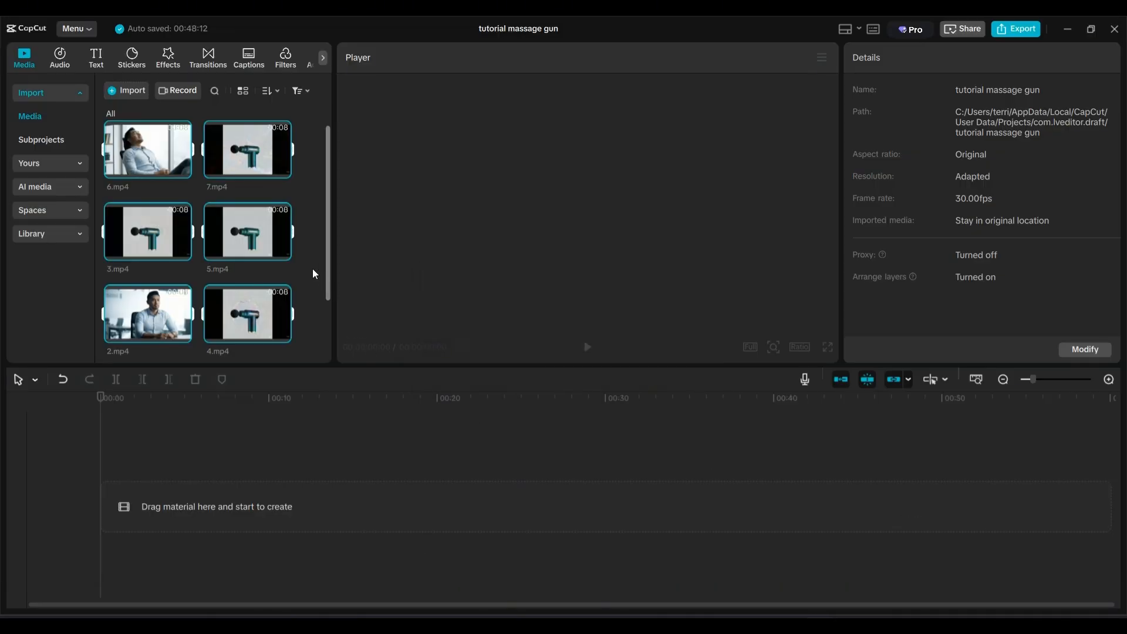
# - Add clips 1.mp4, 2.mp4, 3.mp4 and 4.mp4 one after another to the main track of the timeline
pyautogui.scroll(-2, 313, 269)
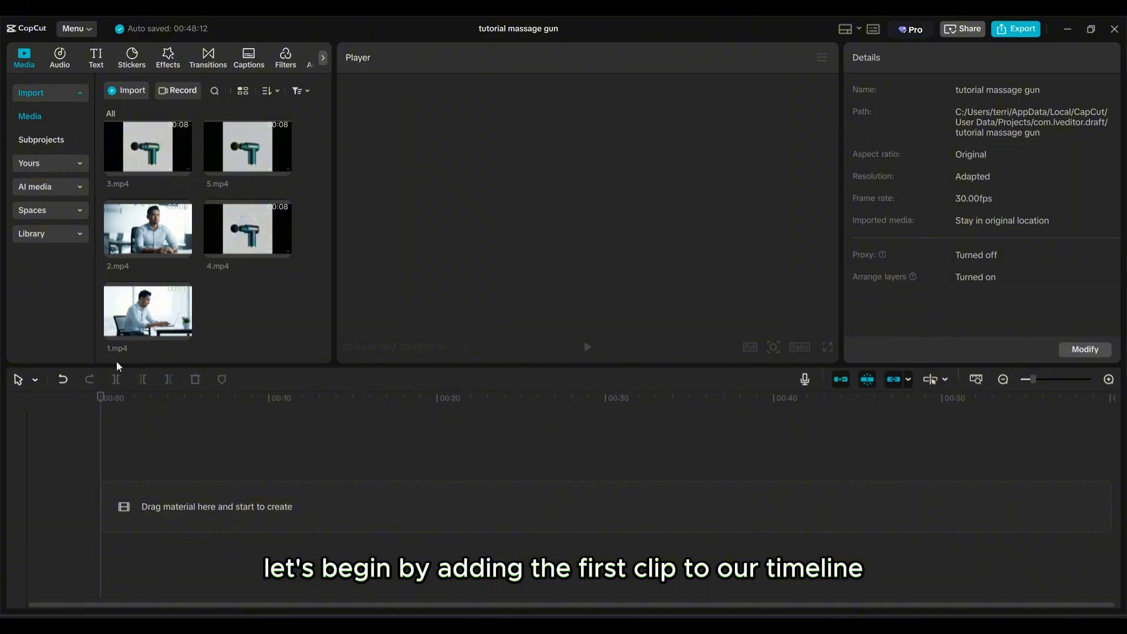
pyautogui.click(183, 332)
pyautogui.click(516, 435)
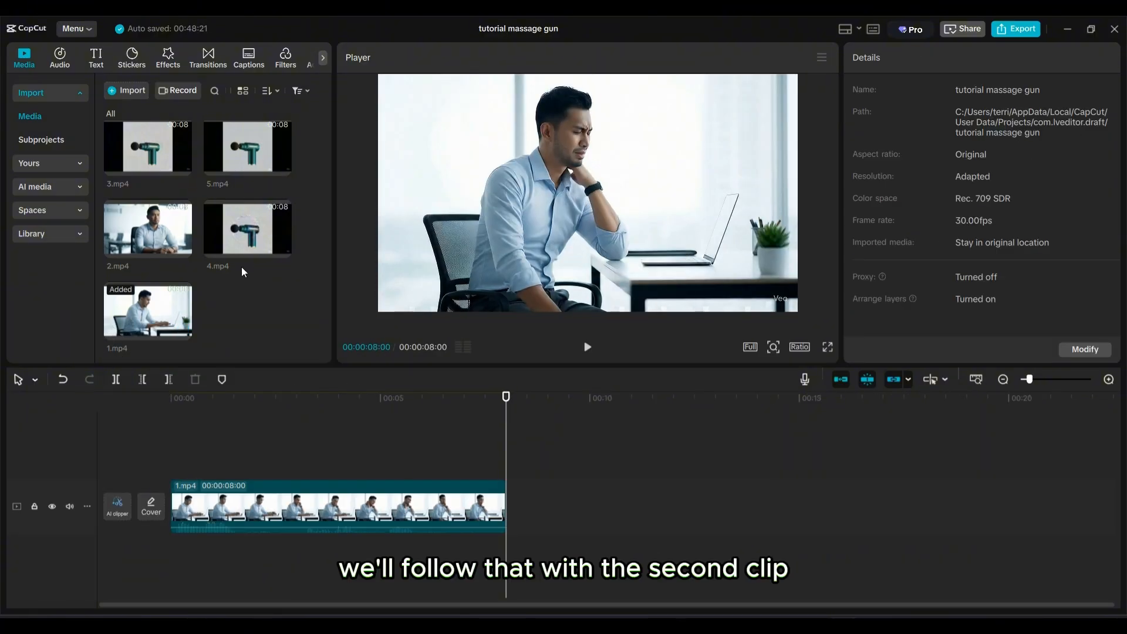
pyautogui.click(183, 247)
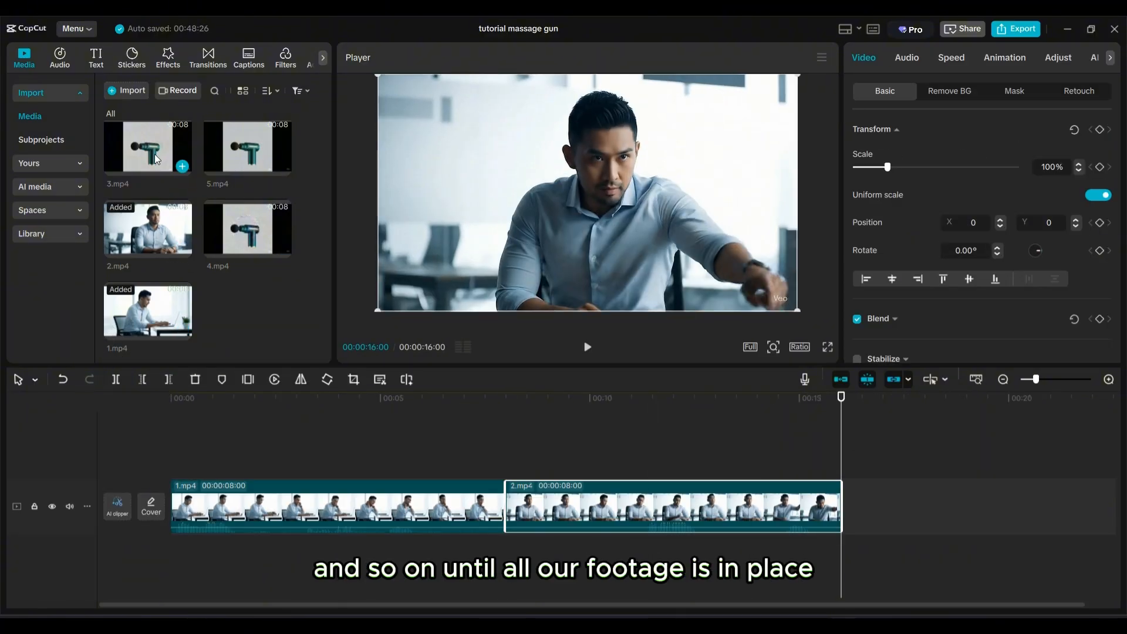
pyautogui.click(153, 153)
pyautogui.click(183, 166)
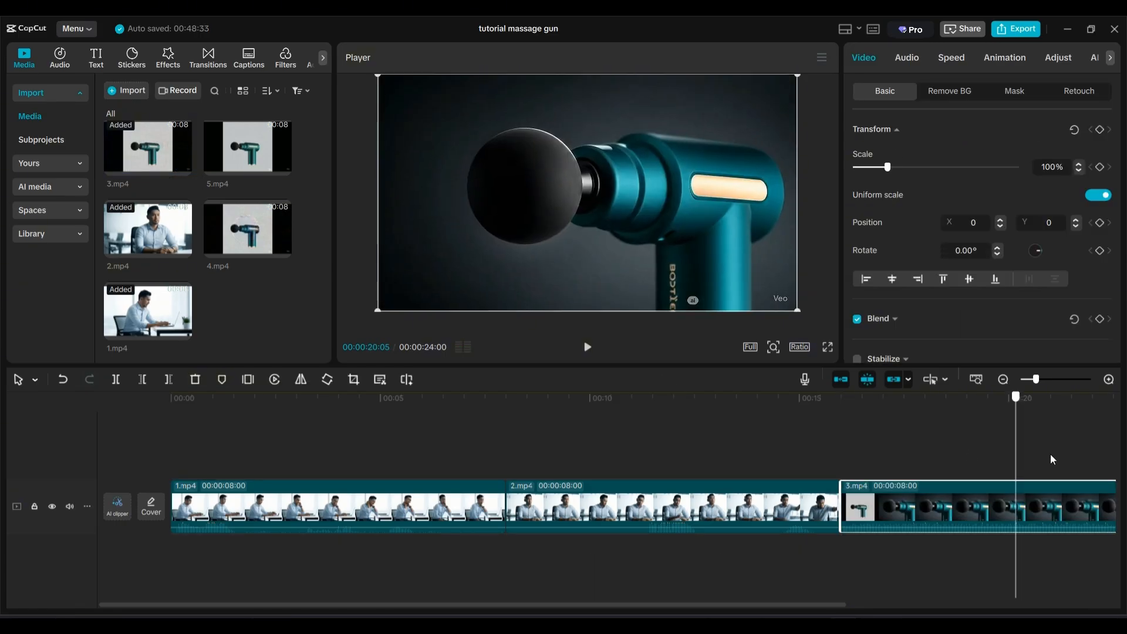
pyautogui.click(282, 246)
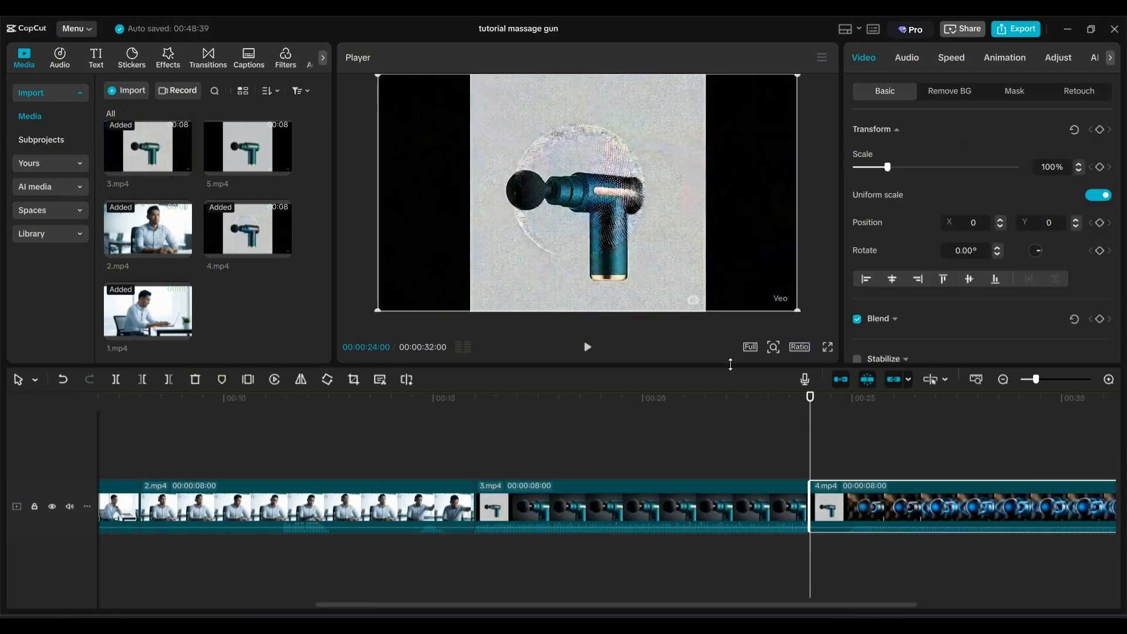
# - Append clips 5.mp4, 7.mp4 and 6.mp4 in that order after 4.mp4 on the main track
pyautogui.press('space')
pyautogui.click(818, 439)
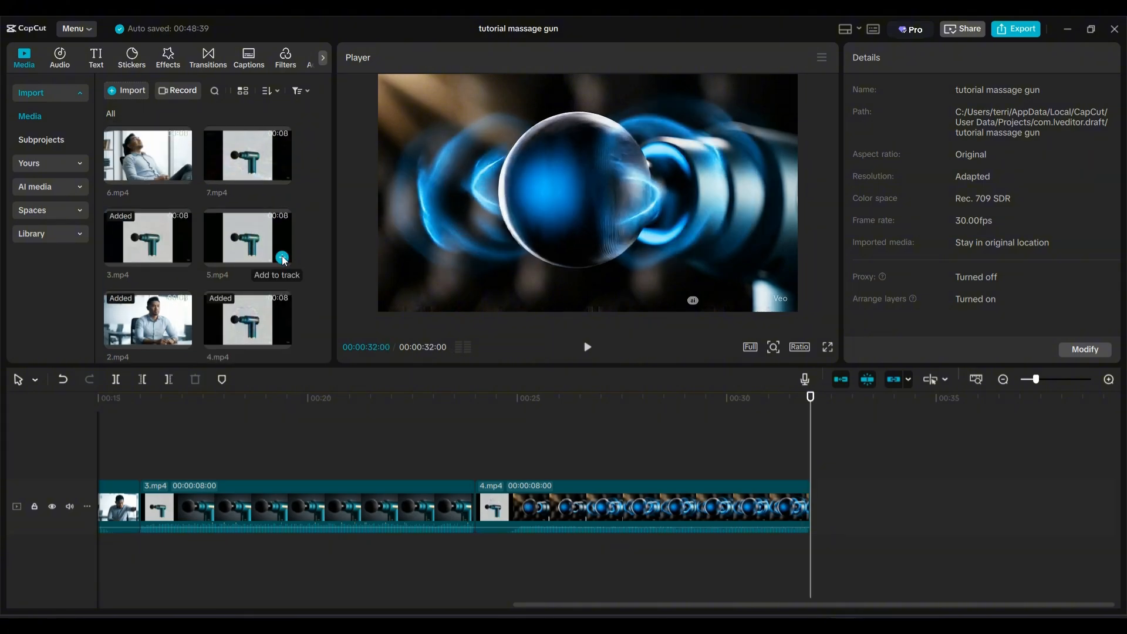
pyautogui.click(282, 258)
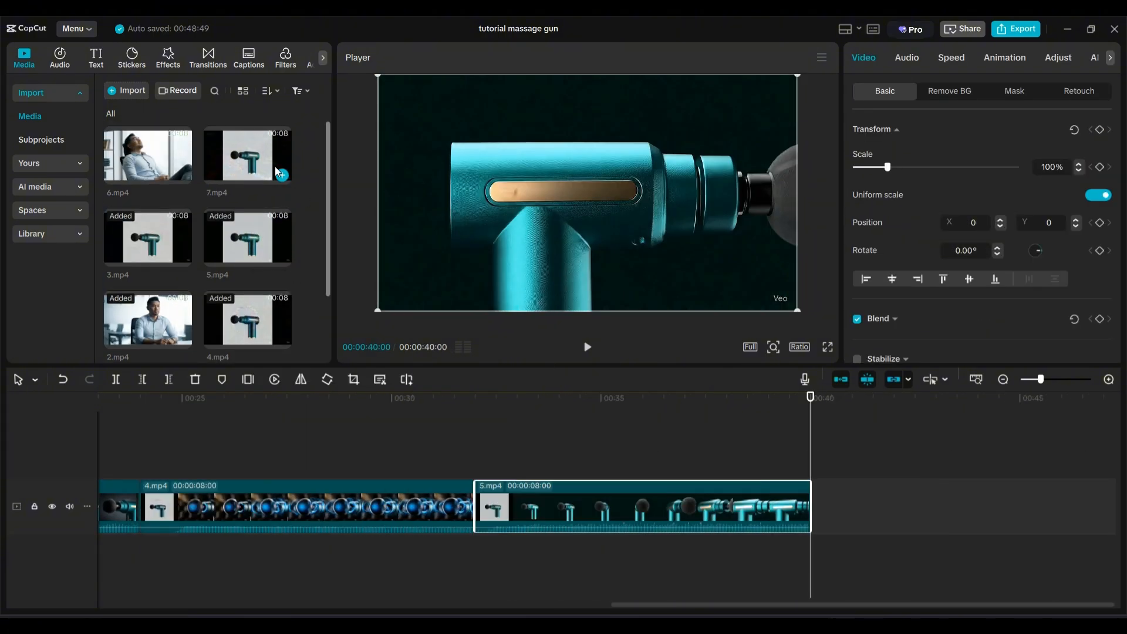
pyautogui.click(282, 175)
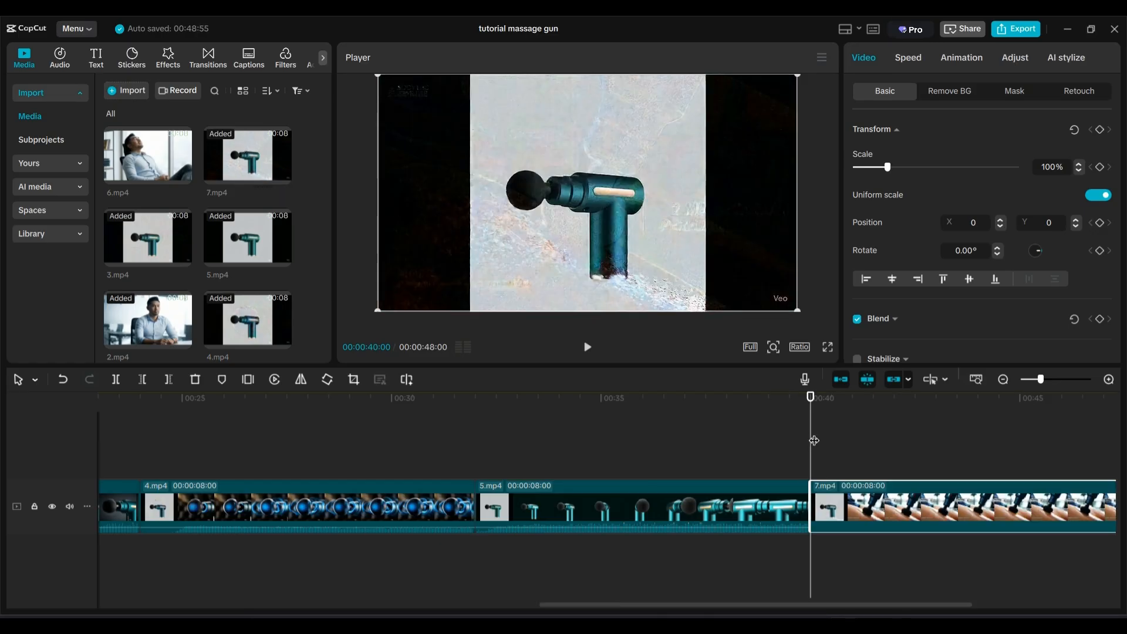
pyautogui.moveTo(141, 142)
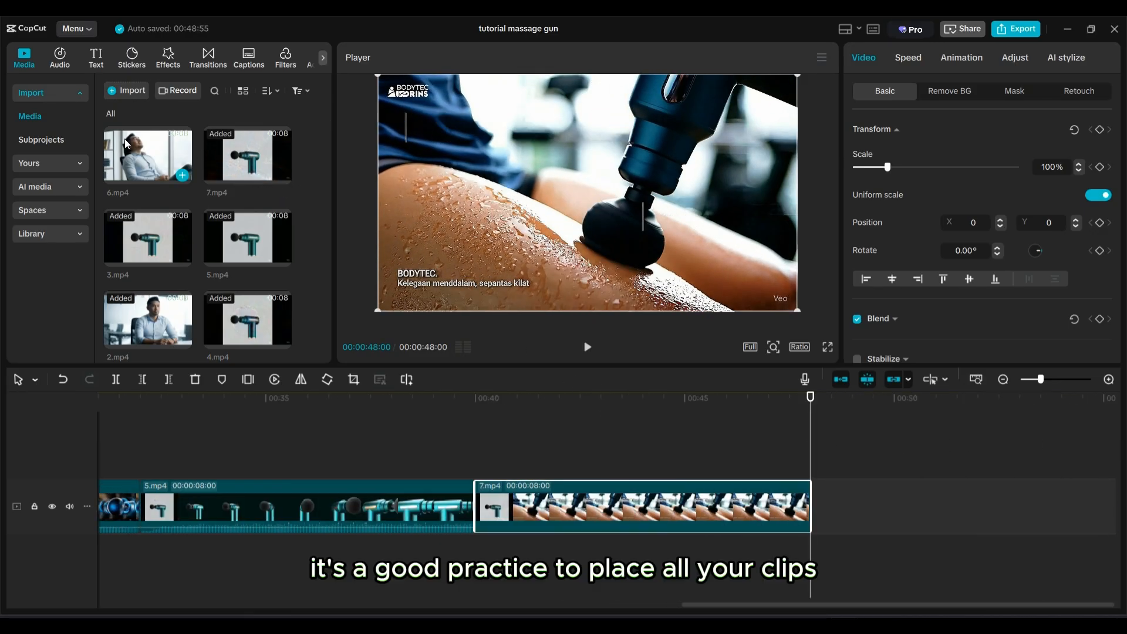
pyautogui.click(181, 175)
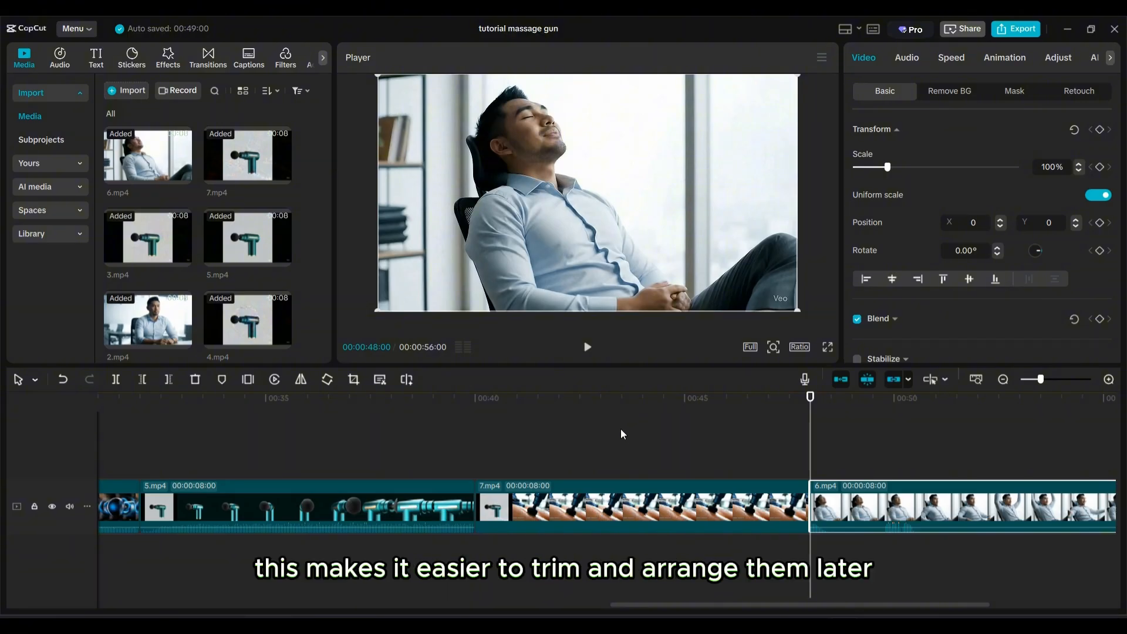
pyautogui.click(620, 436)
pyautogui.scroll(-5, 621, 436)
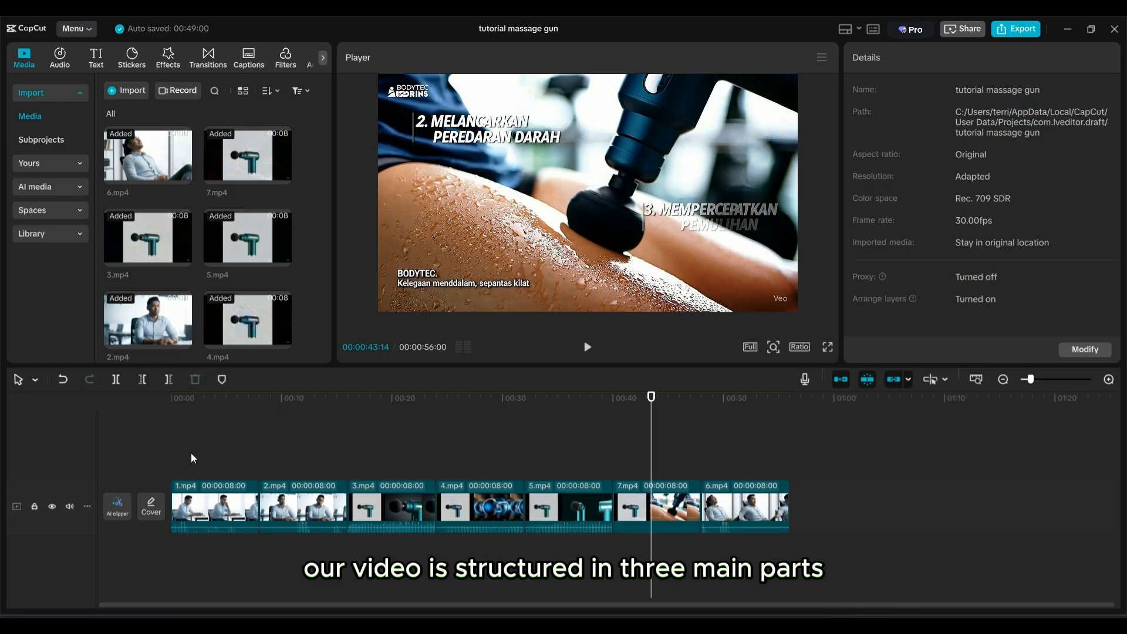
pyautogui.moveTo(192, 453); pyautogui.dragTo(336, 559)
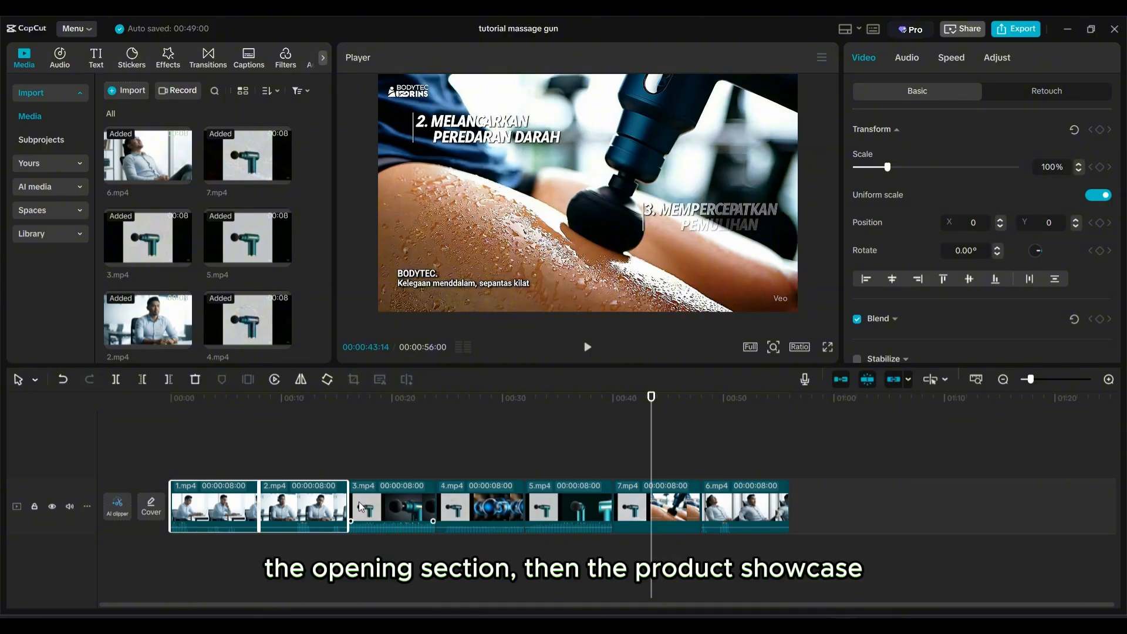
pyautogui.click(374, 470)
pyautogui.moveTo(388, 456); pyautogui.dragTo(676, 575)
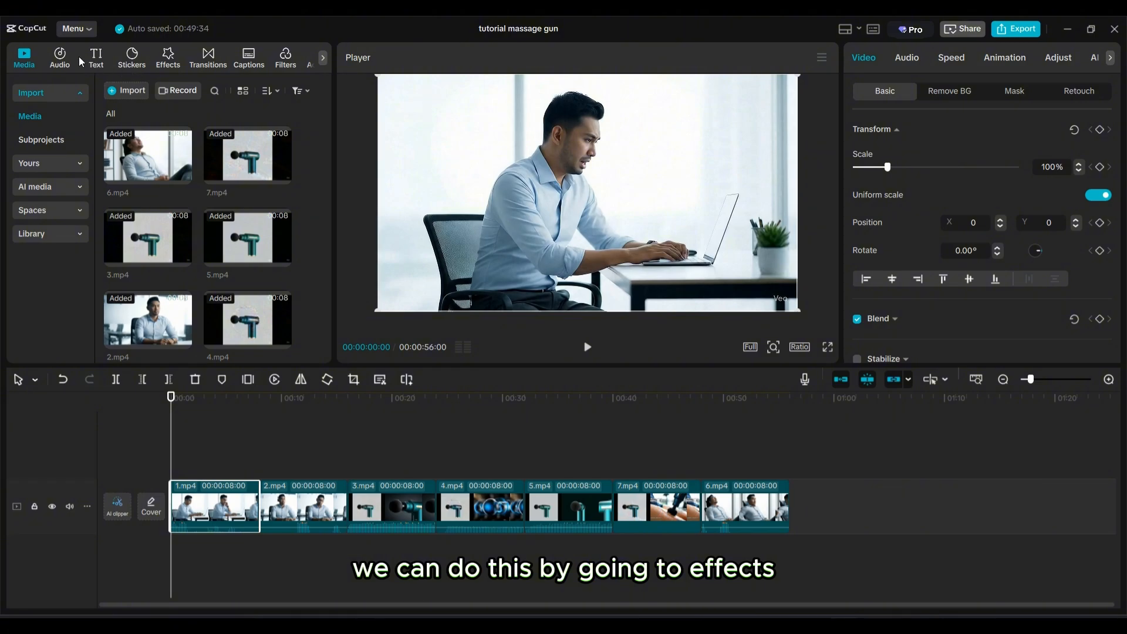
# - Find a Blur video effect by searching for "blur", add it at the timeline start and extend it over all seven clips
pyautogui.click(169, 57)
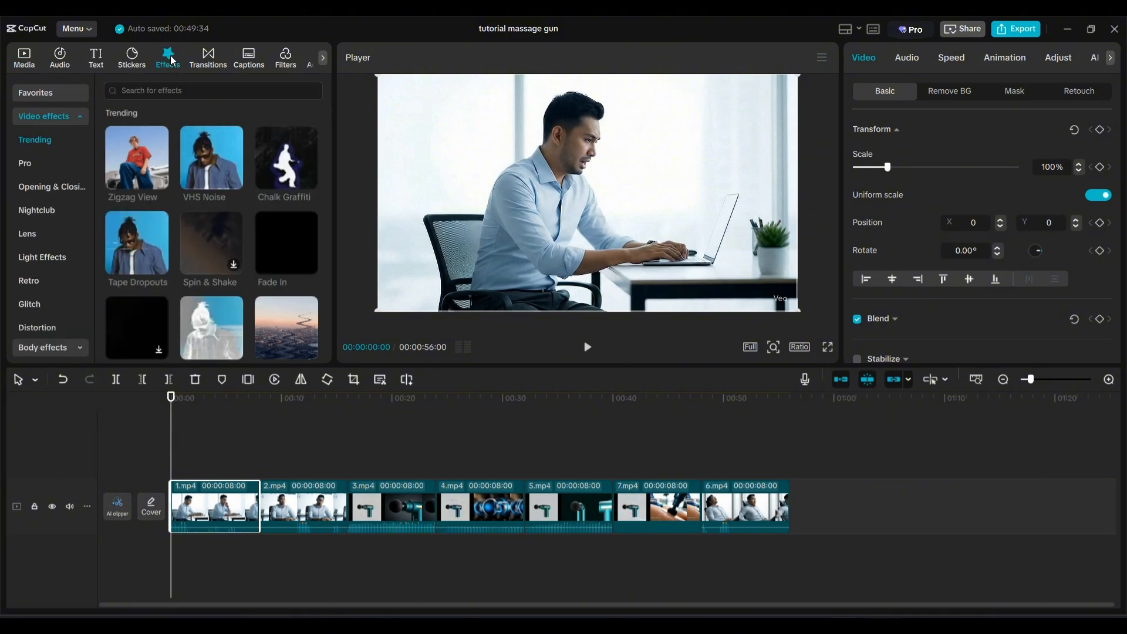
pyautogui.click(153, 91)
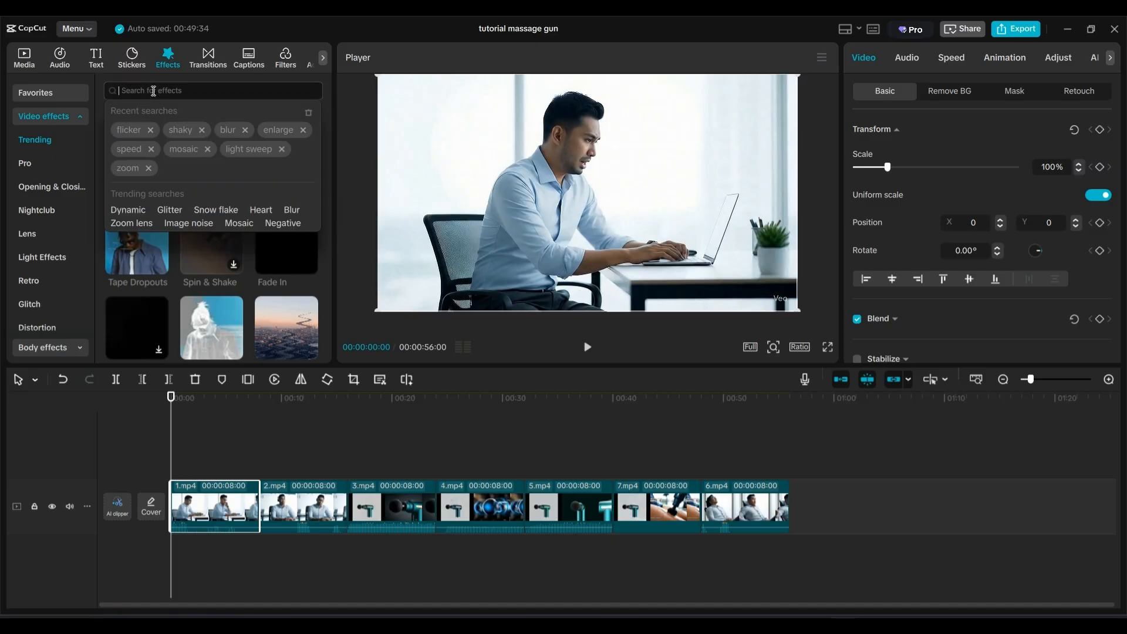
pyautogui.write('blur')
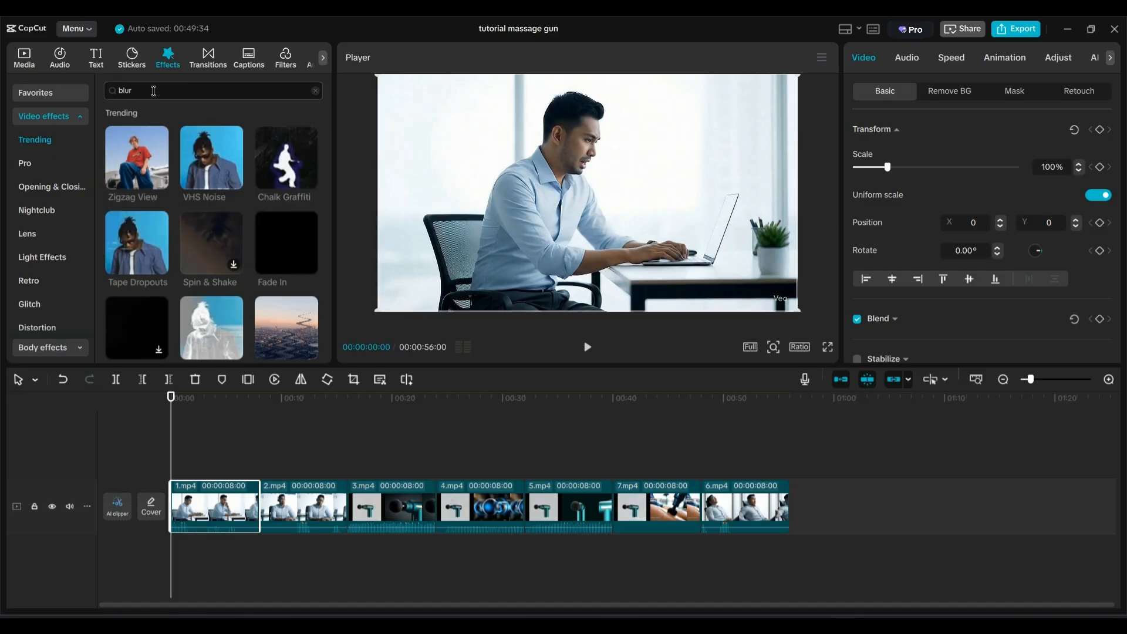
pyautogui.press('Return')
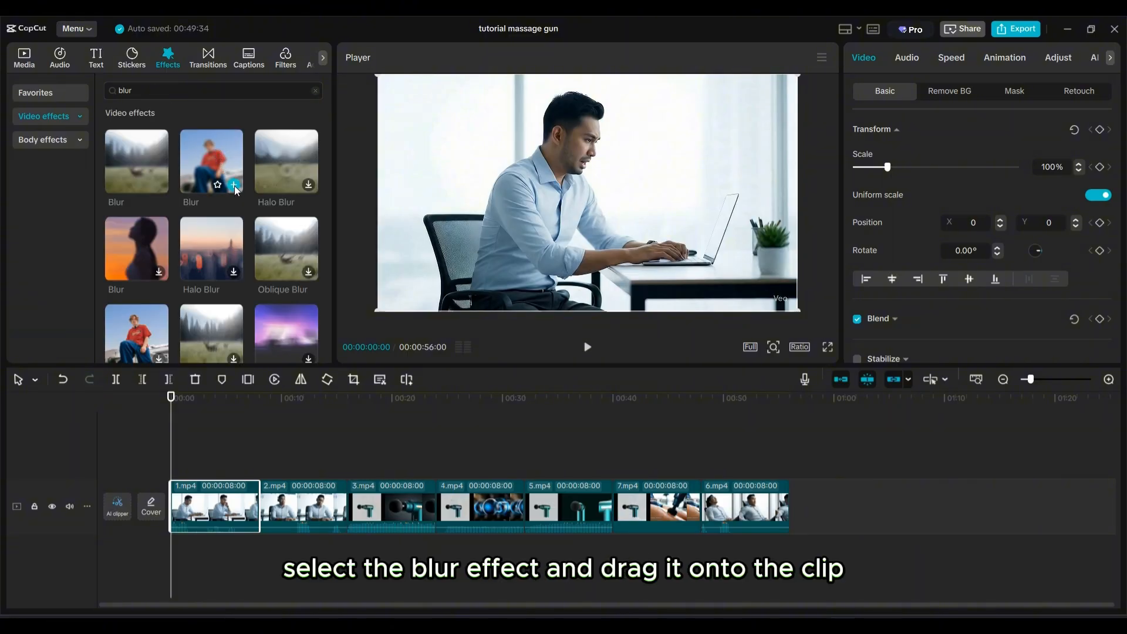
pyautogui.click(235, 186)
pyautogui.moveTo(202, 467); pyautogui.dragTo(788, 502)
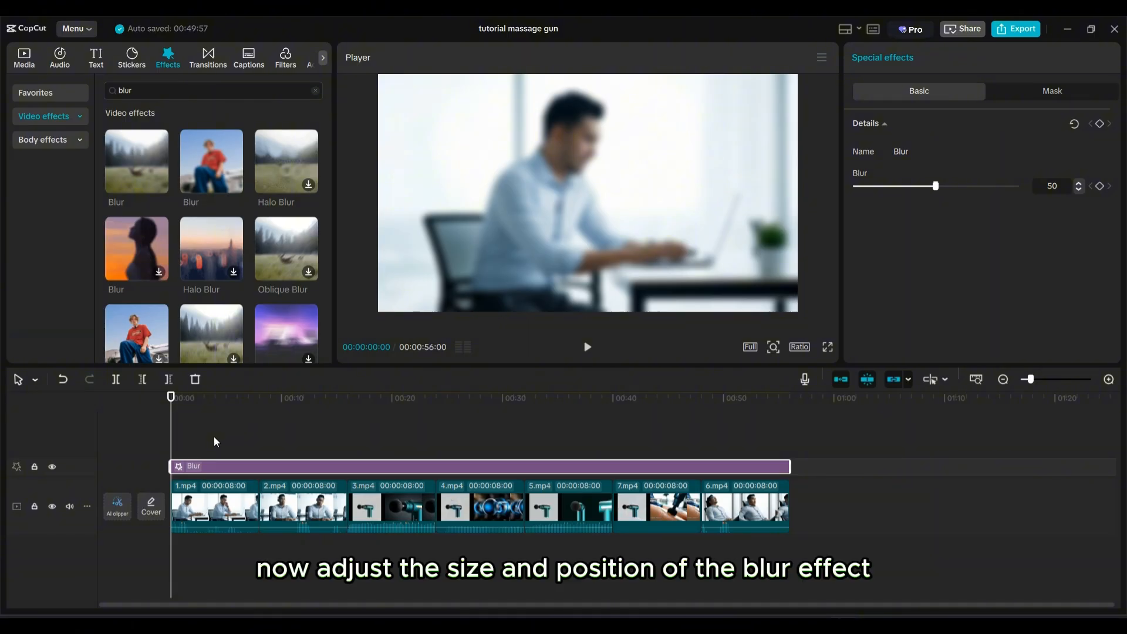
# - Confine the blur to a small rectangle mask over the Veo watermark at X 891, Y -480, and set the blur strength to 26
pyautogui.click(1024, 96)
pyautogui.click(901, 151)
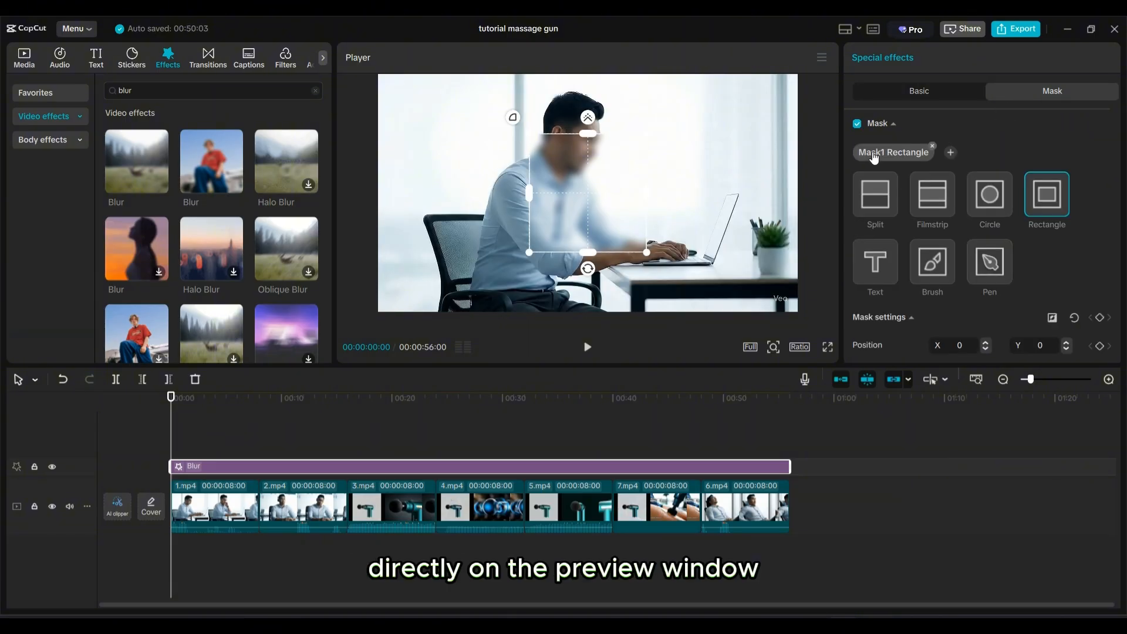
pyautogui.moveTo(530, 139); pyautogui.dragTo(782, 298)
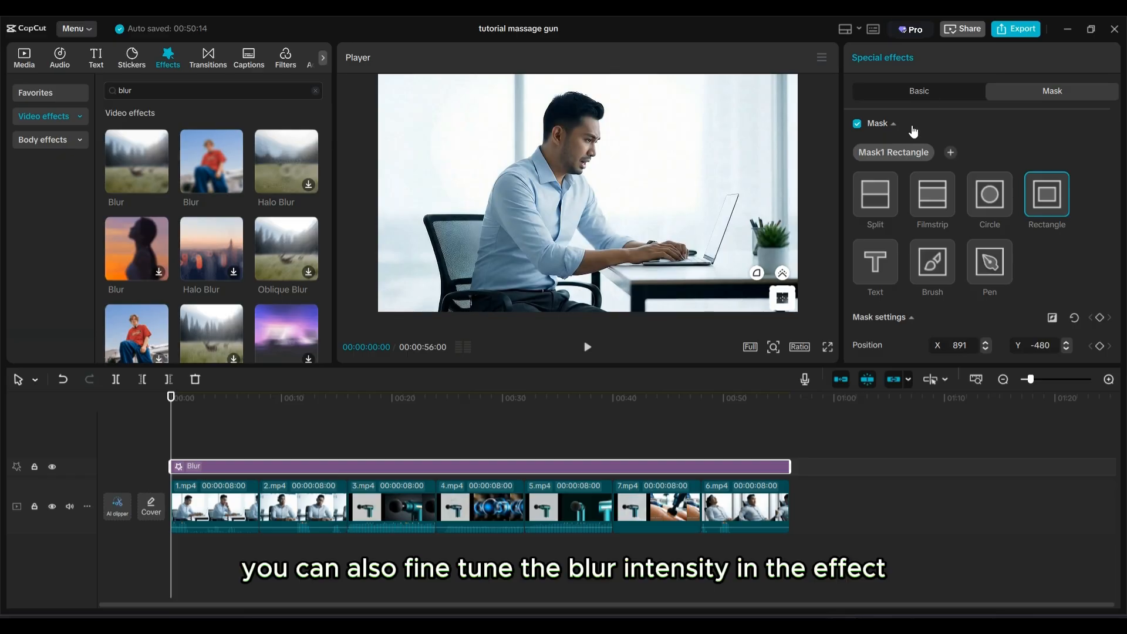
pyautogui.click(932, 95)
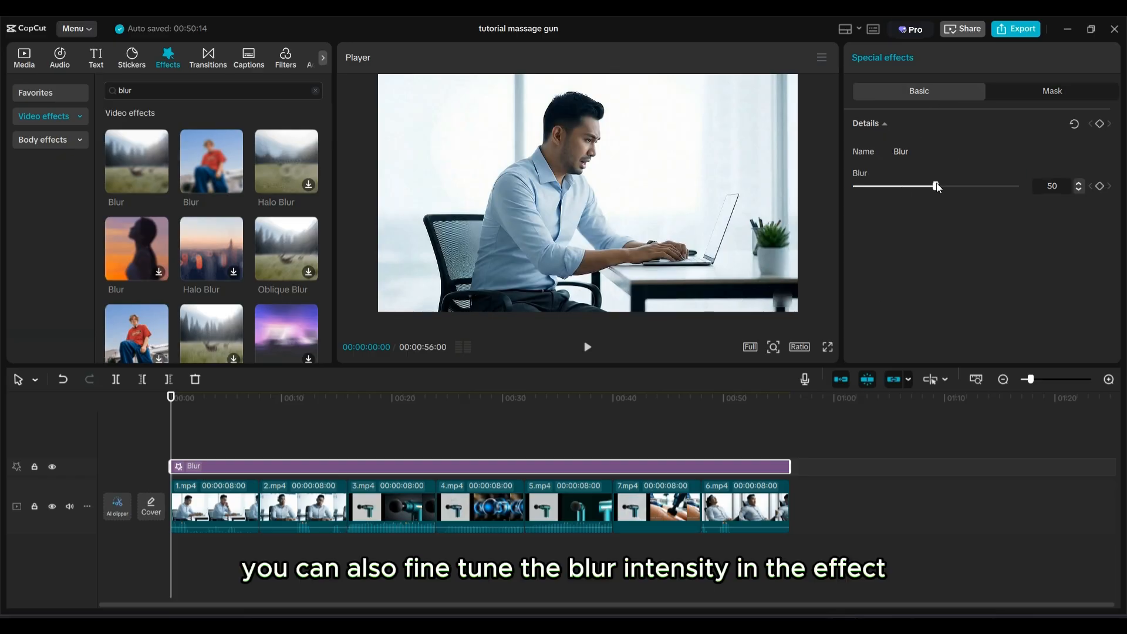
pyautogui.moveTo(937, 187); pyautogui.dragTo(899, 191)
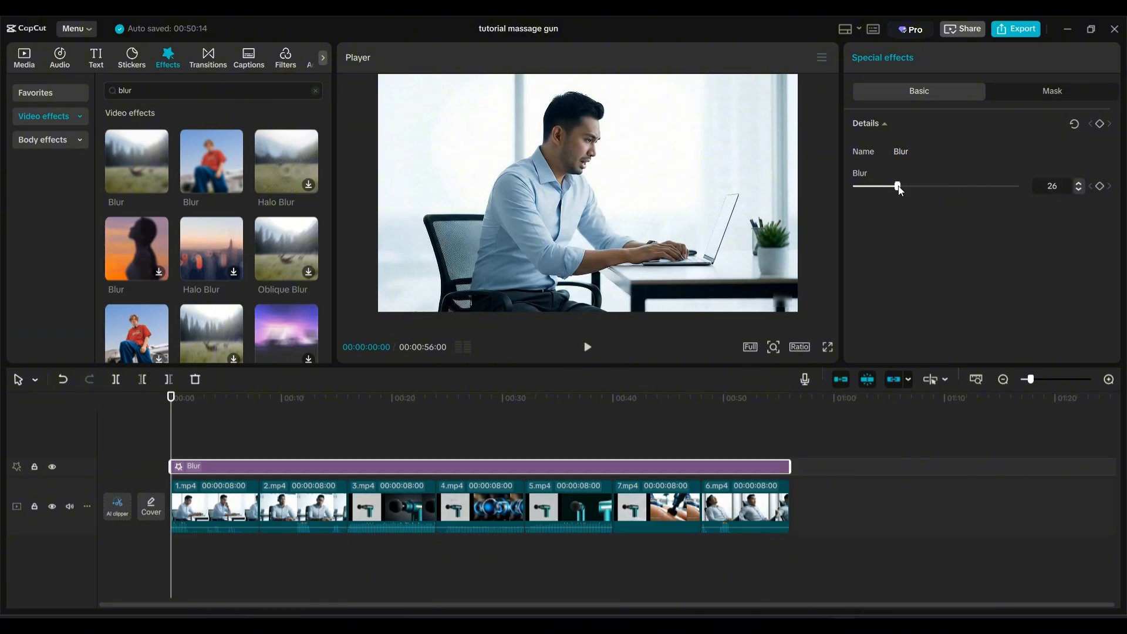
# - Split the blur effect at every clip boundary so each of the seven clips has its own segment
pyautogui.click(266, 464)
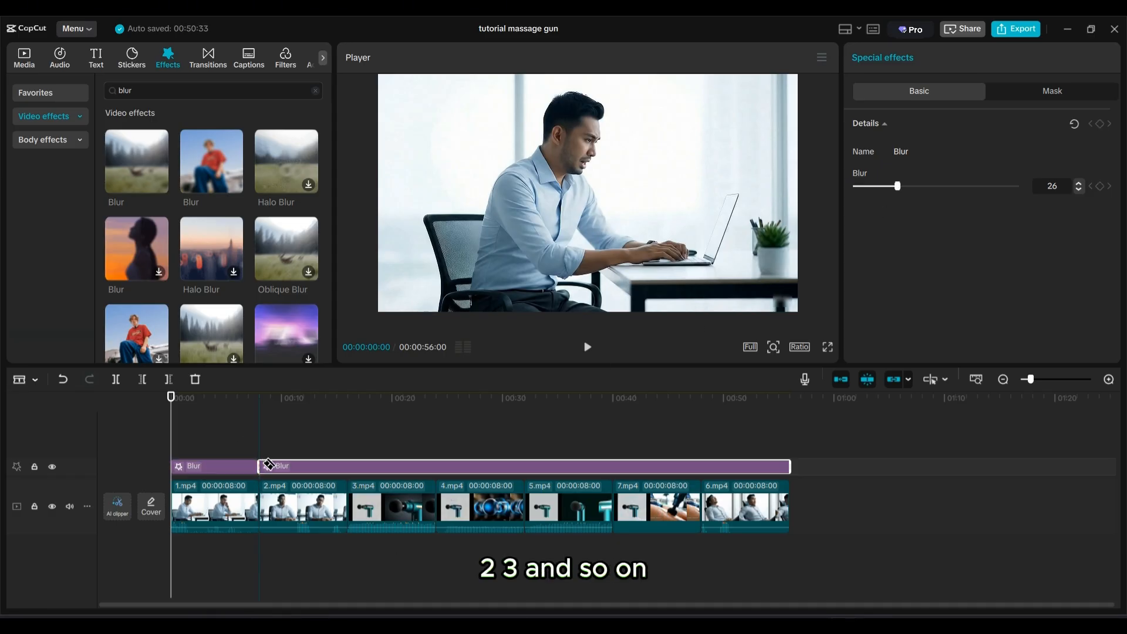
pyautogui.click(356, 465)
pyautogui.click(446, 464)
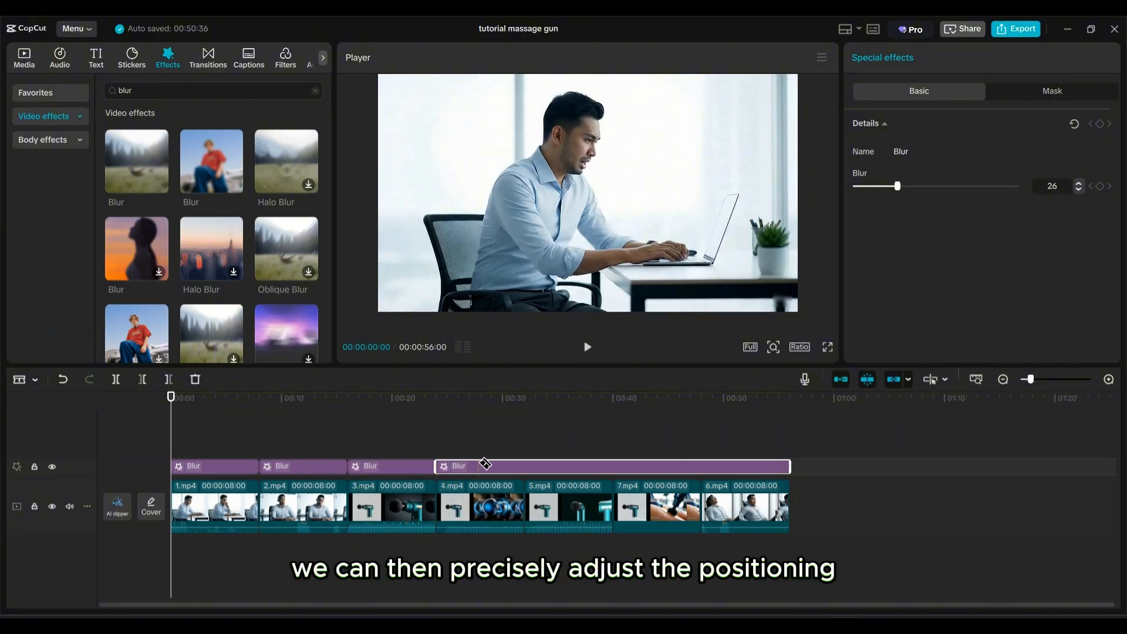
pyautogui.click(534, 464)
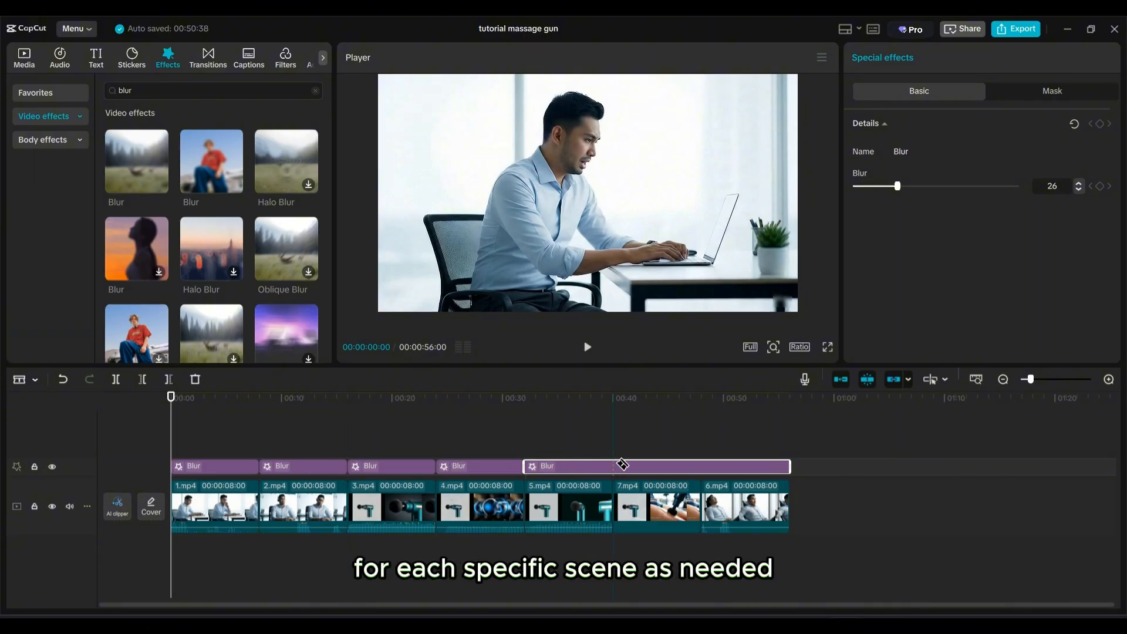
pyautogui.click(621, 465)
pyautogui.click(712, 464)
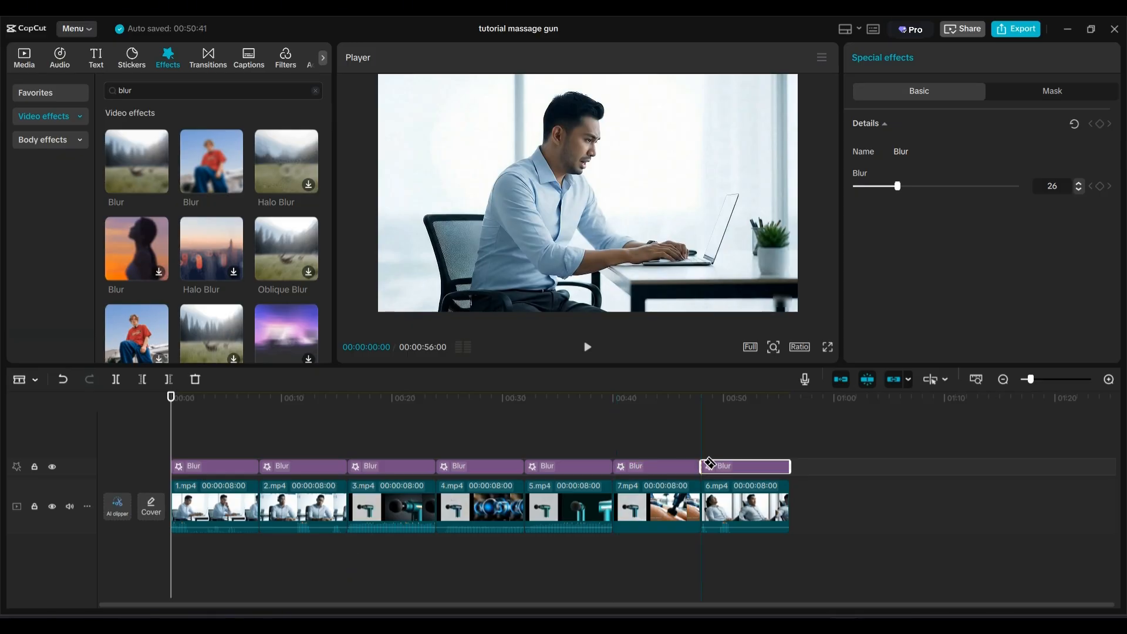
pyautogui.press('a')
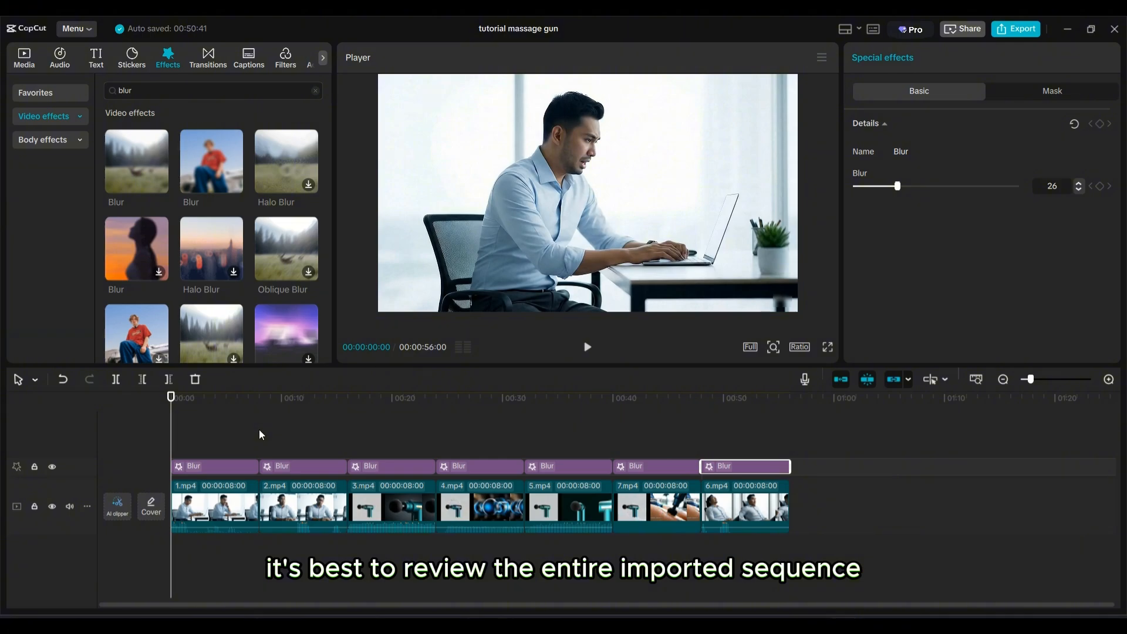
# - Play back the assembled sequence to review the clips and their blurred watermarks
pyautogui.click(259, 429)
pyautogui.click(587, 347)
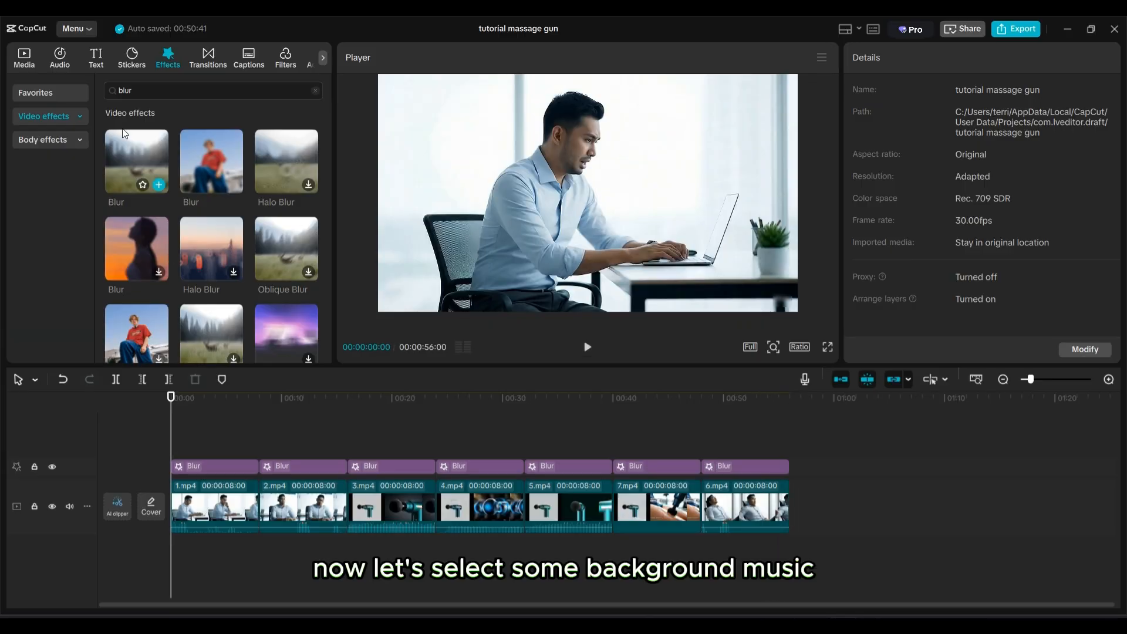
# - Browse the music library's Sad category for background music and preview the track "A Sad Meme"
pyautogui.click(64, 57)
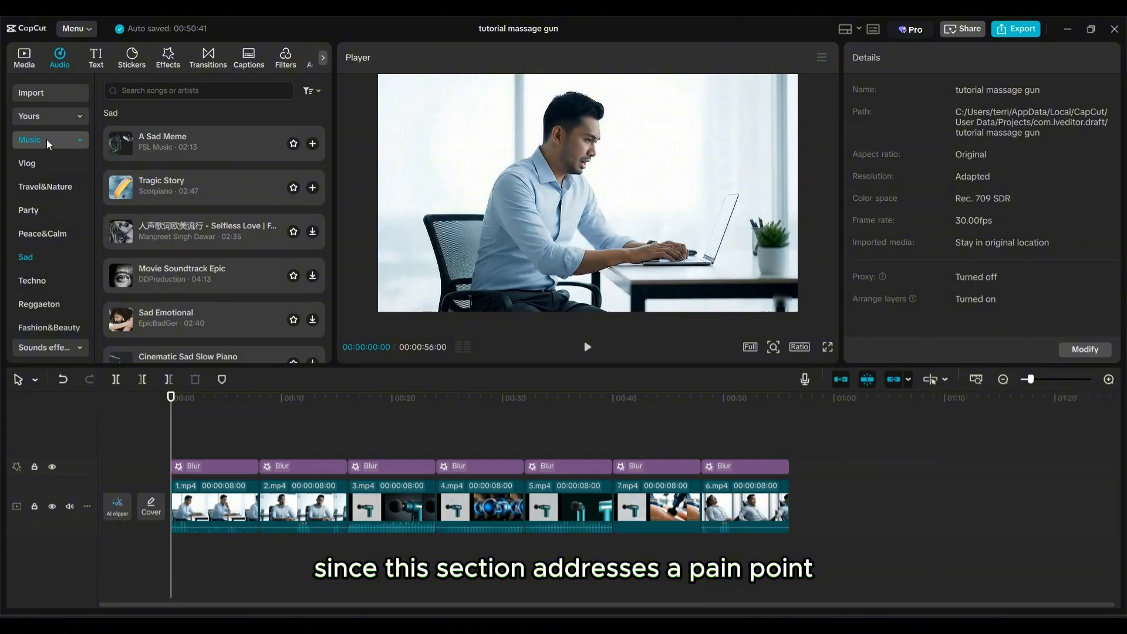
pyautogui.click(36, 162)
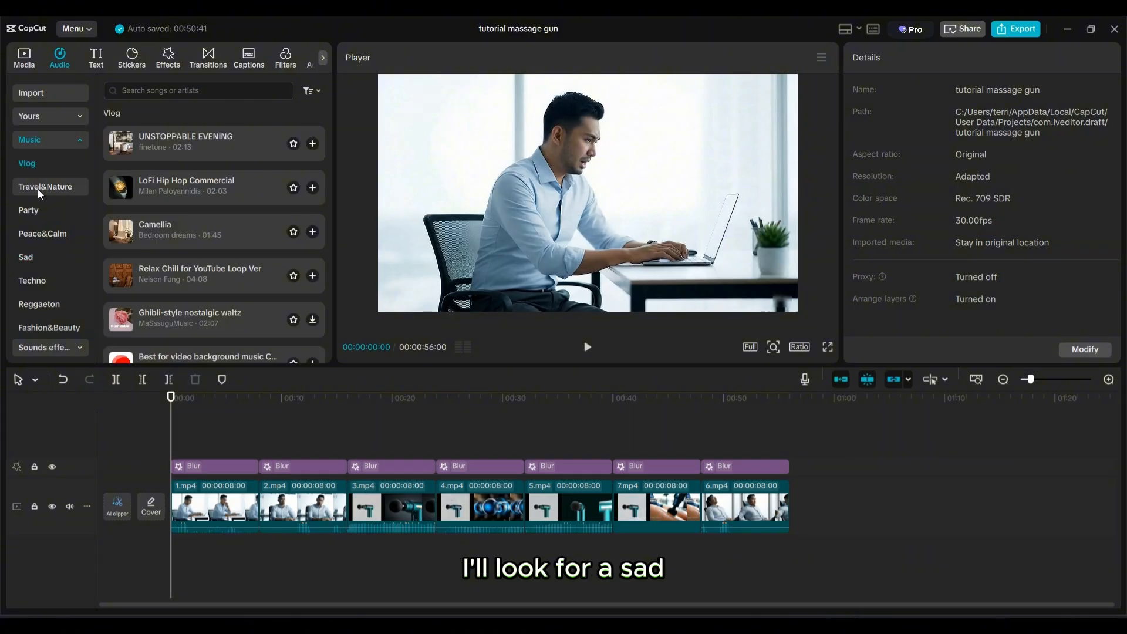
pyautogui.click(38, 256)
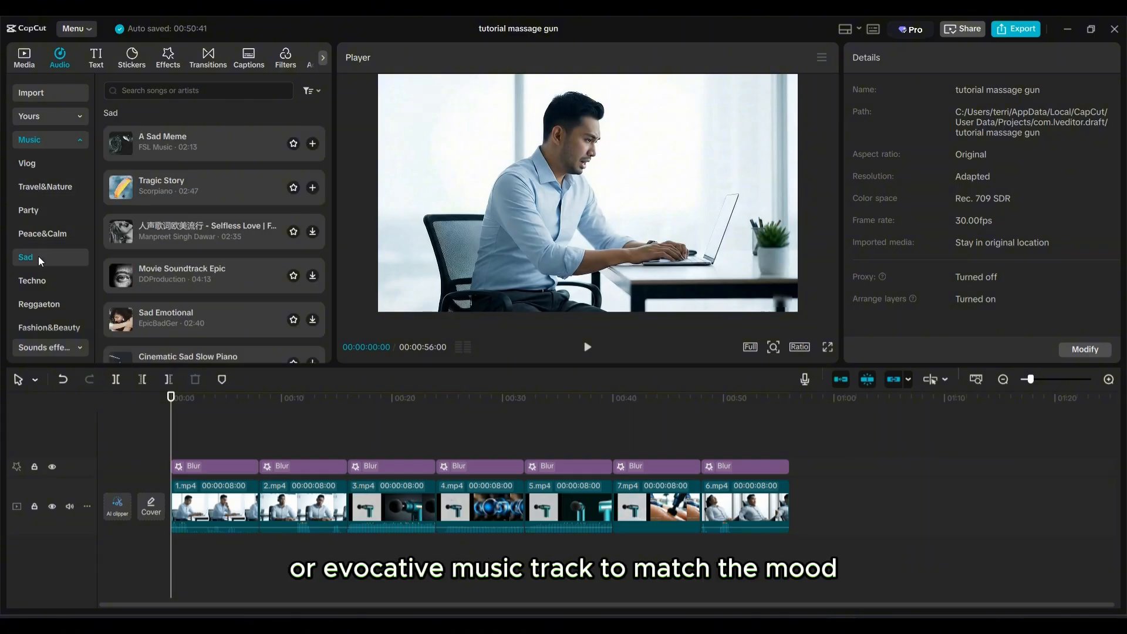
pyautogui.click(120, 146)
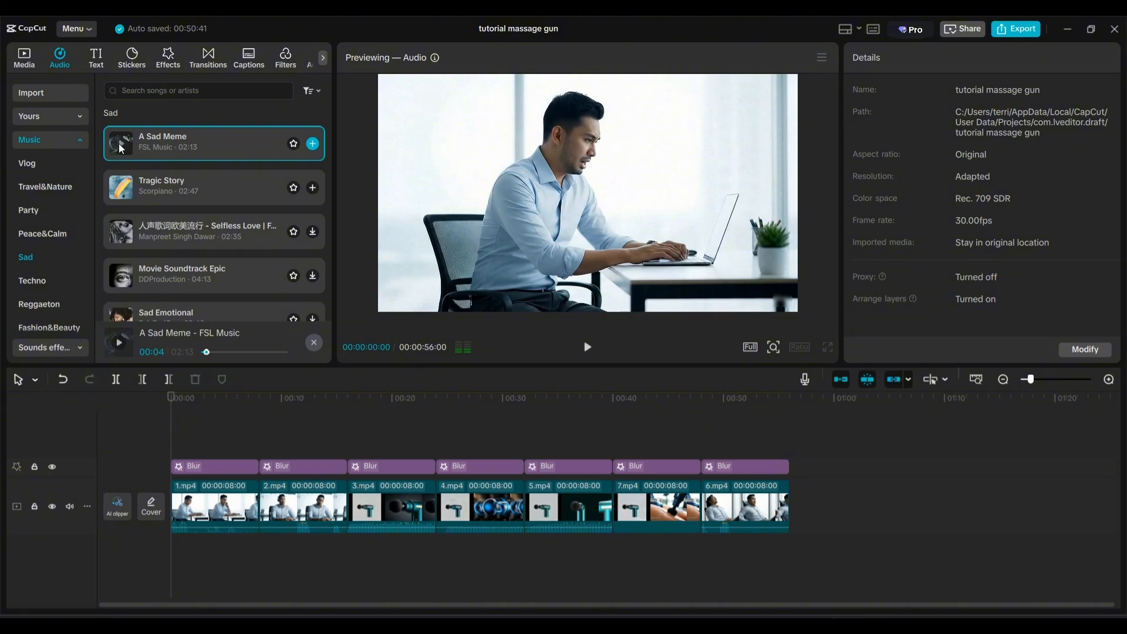
# - Preview the track "Tragic Story" and add it beneath the clips from the start of the timeline
pyautogui.click(120, 195)
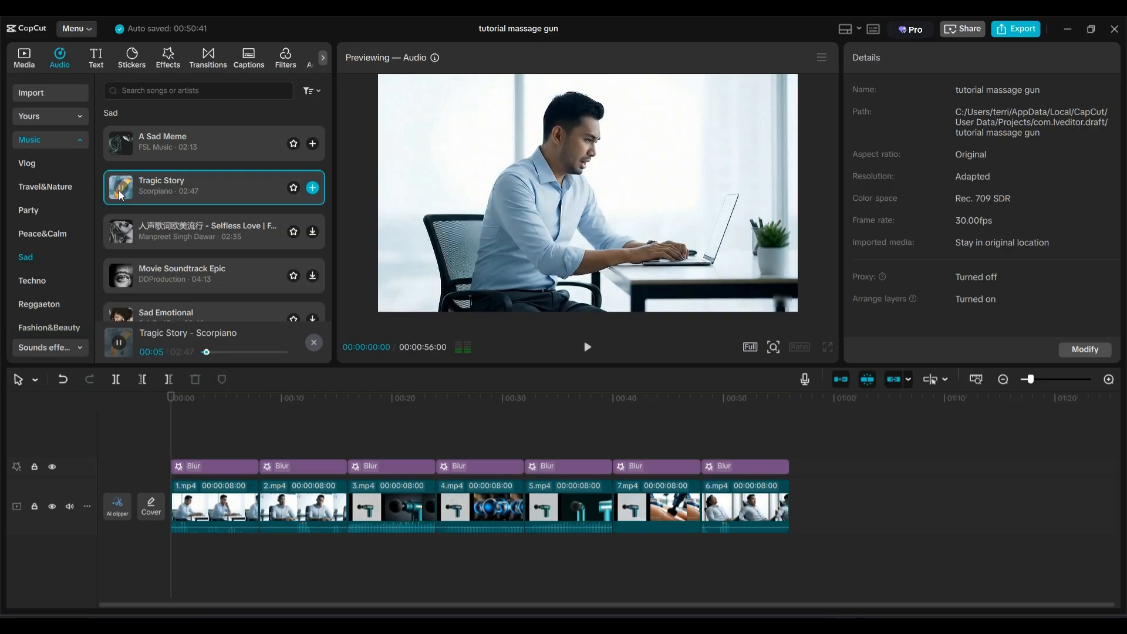
pyautogui.click(316, 186)
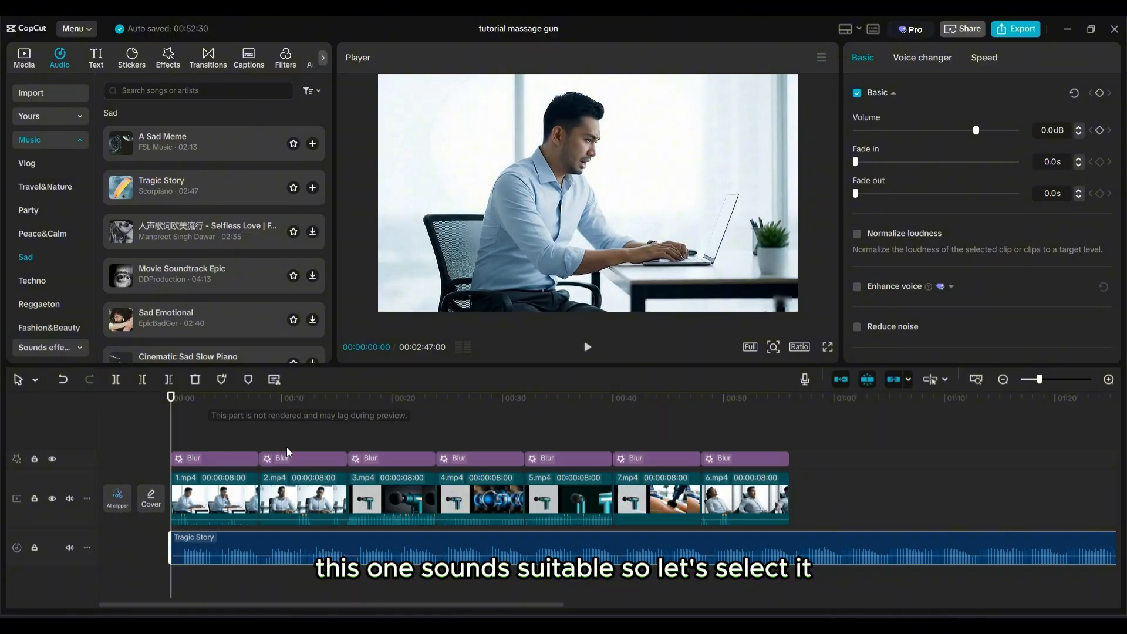
pyautogui.click(205, 583)
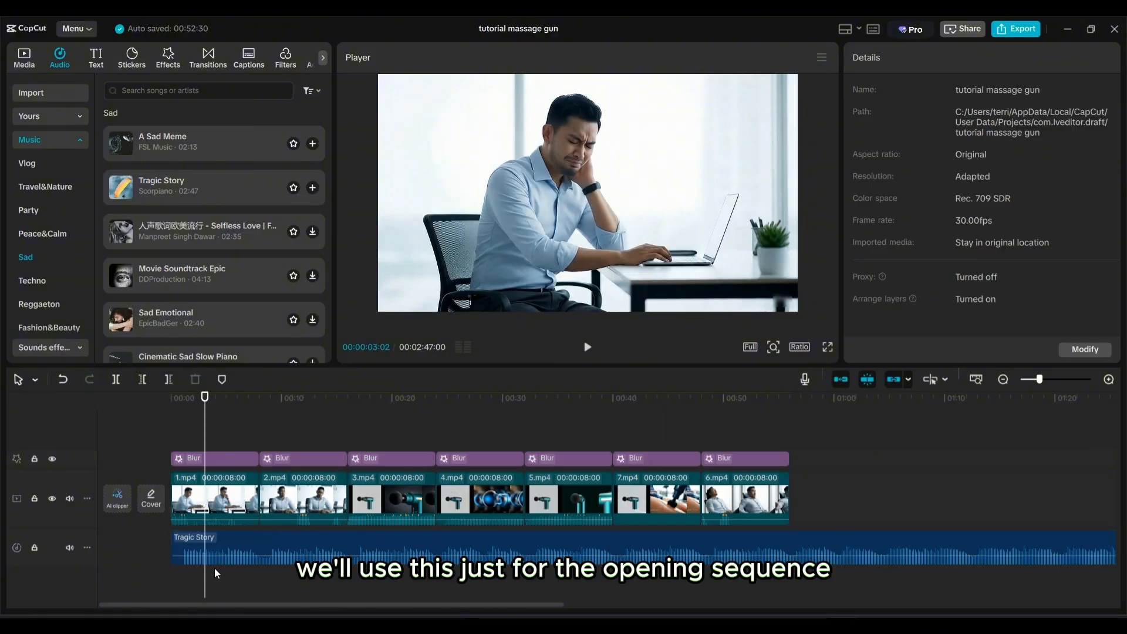
# - Trim about one second off the beginning of "Tragic Story" and move the track back to the timeline's start
pyautogui.click(186, 546)
pyautogui.moveTo(173, 543); pyautogui.dragTo(184, 540)
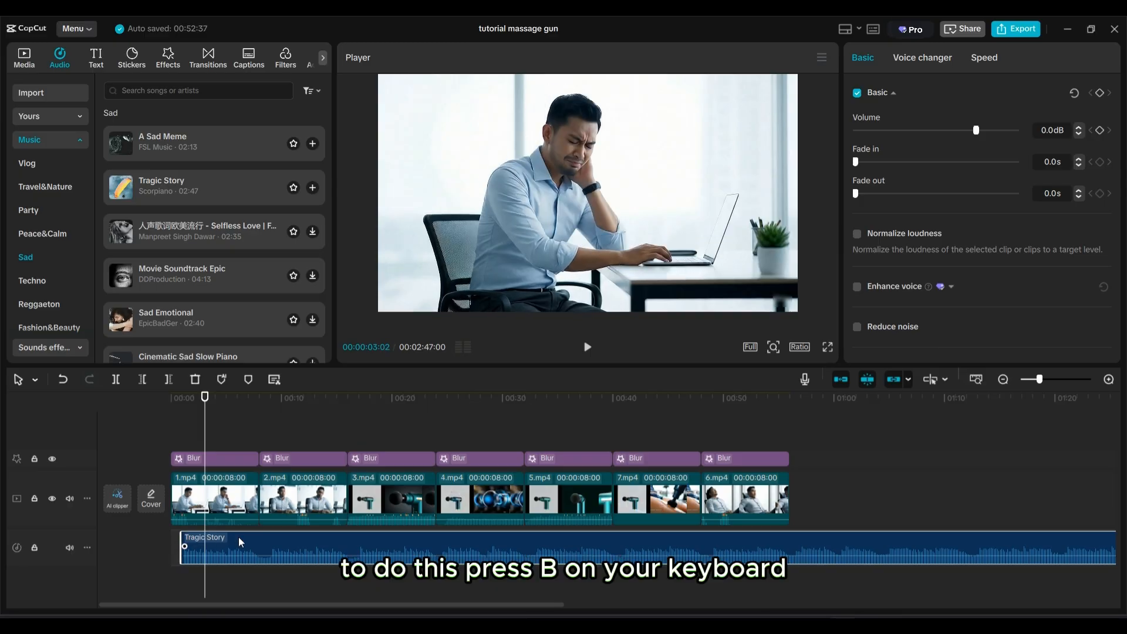
pyautogui.moveTo(258, 542); pyautogui.dragTo(247, 542)
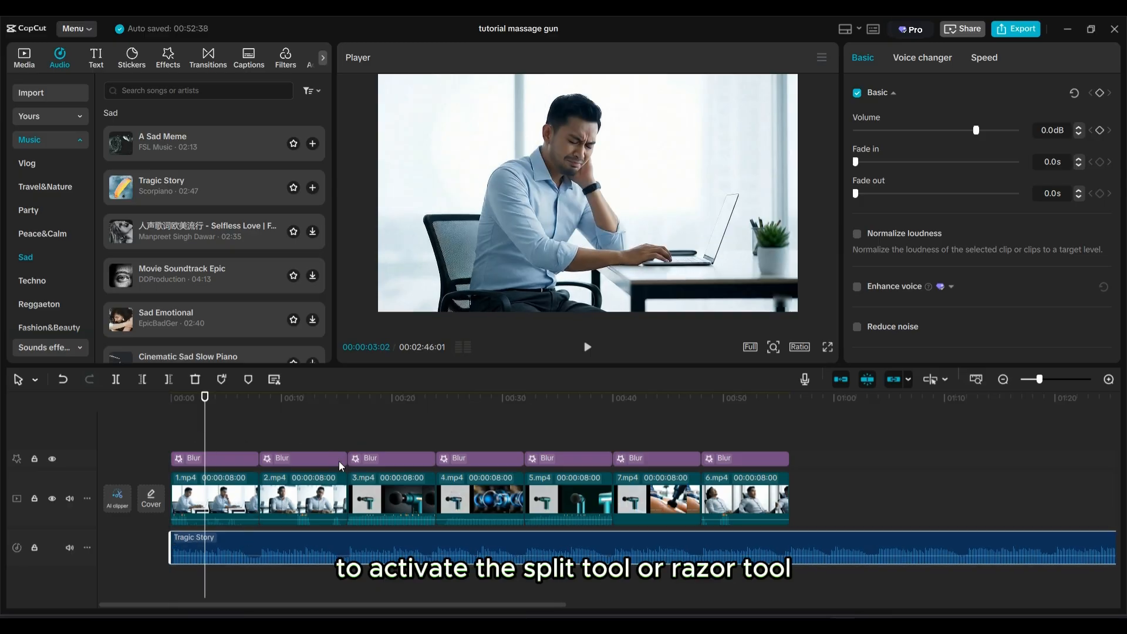
# - Split "Tragic Story" at the boundary between 2.mp4 and 3.mp4 and delete the part after the cut
pyautogui.press('b')
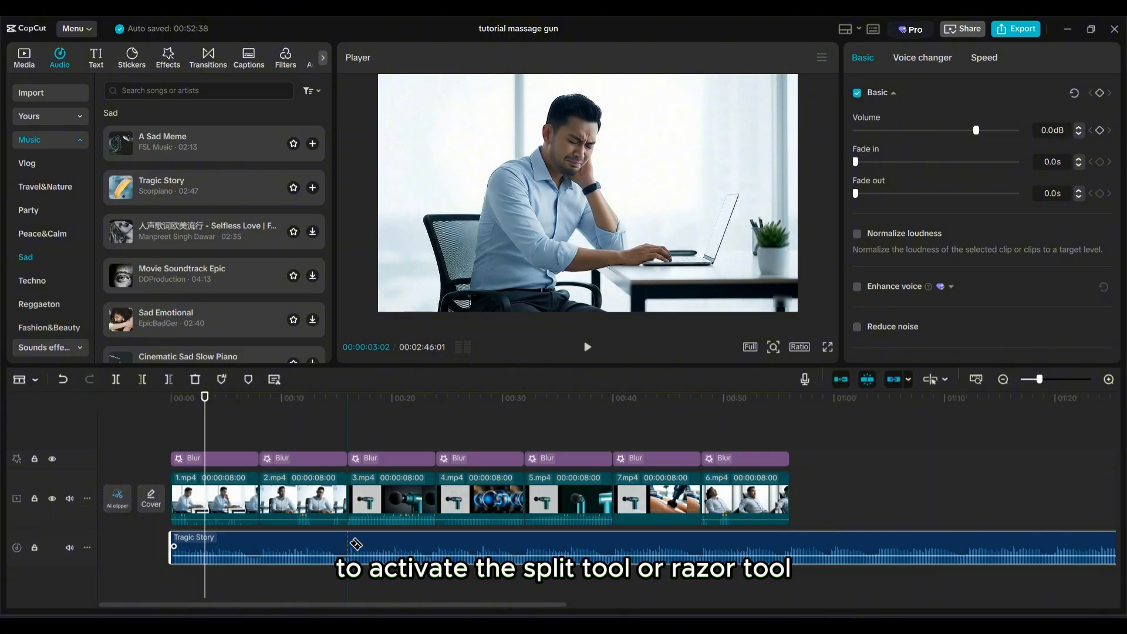
pyautogui.click(351, 536)
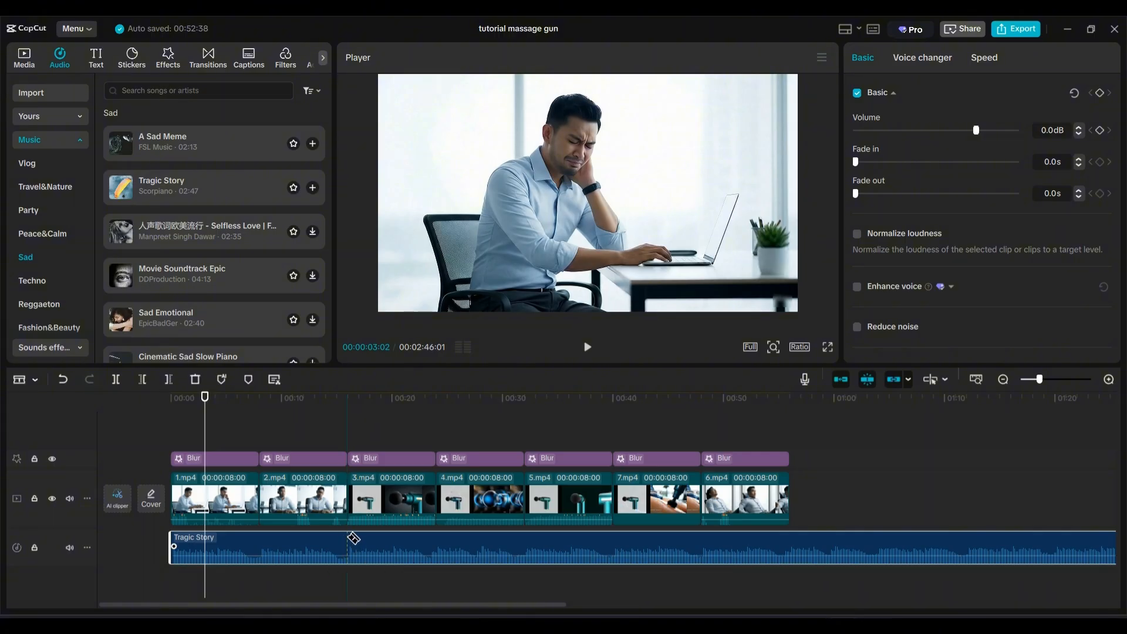
pyautogui.click(353, 538)
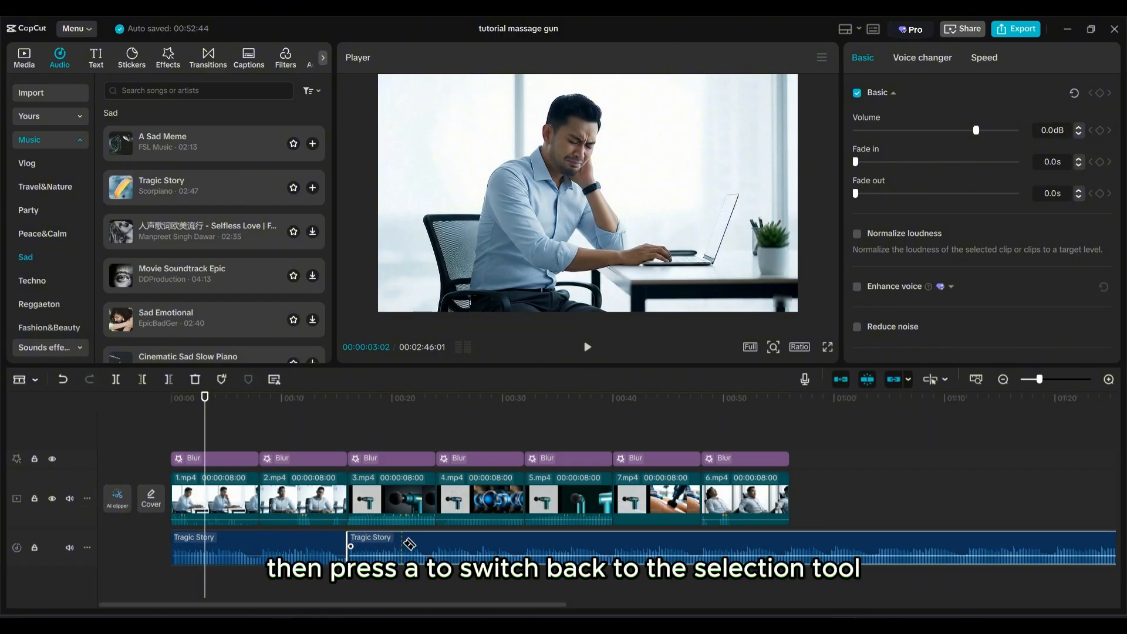
pyautogui.press('a')
pyautogui.press('Delete')
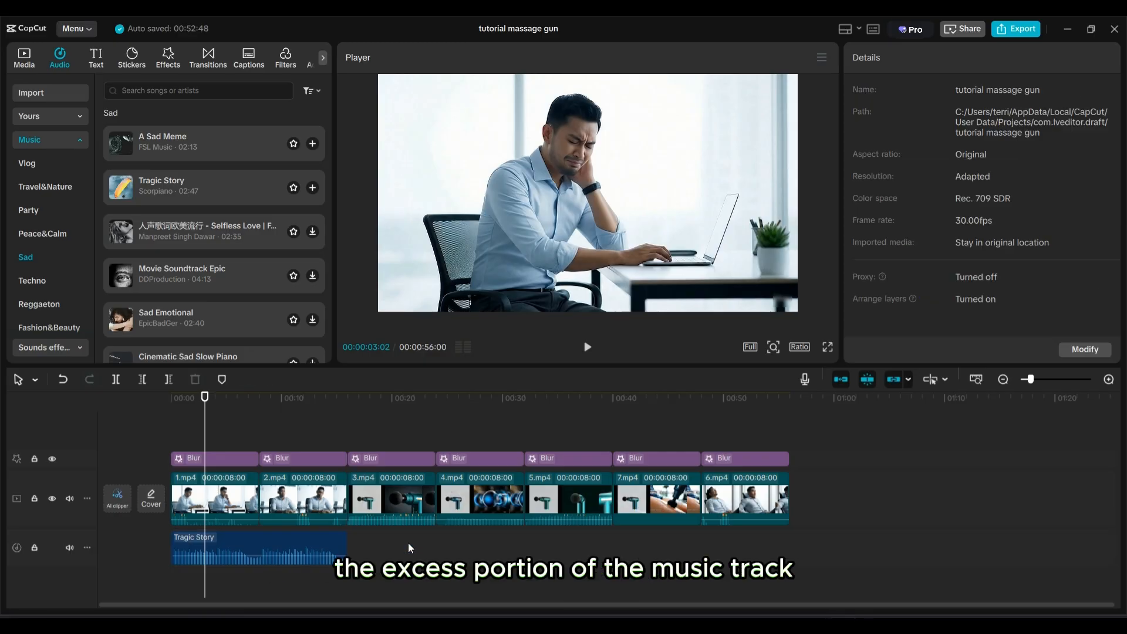
# - Trim the first two seconds off 2.mp4 so its action continues directly from 1.mp4
pyautogui.click(263, 541)
pyautogui.scroll(3, 252, 540)
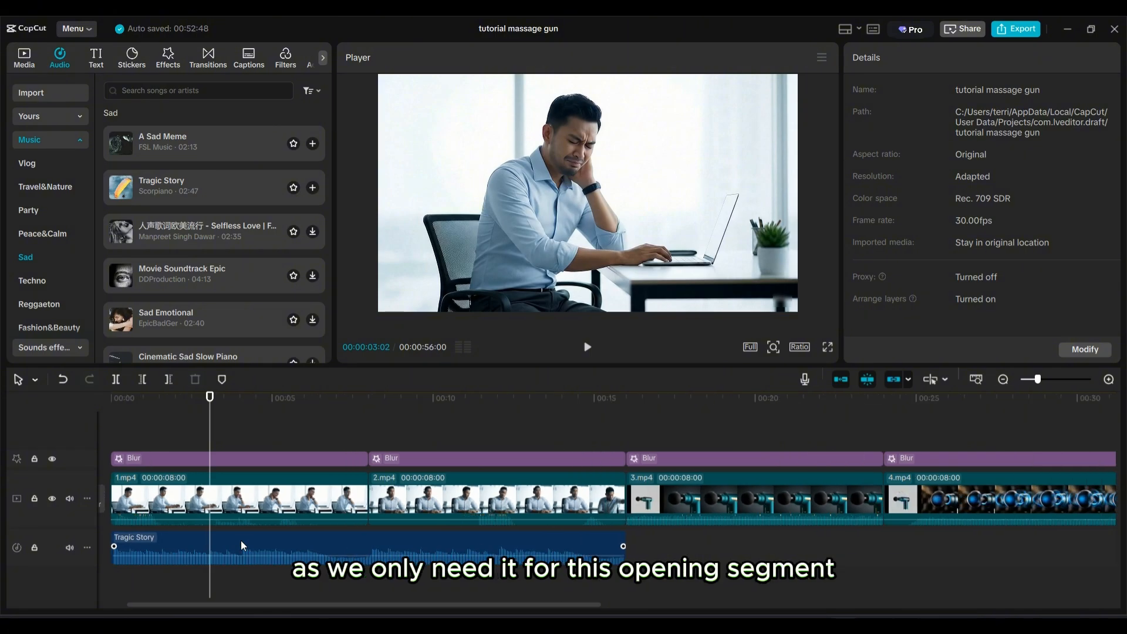
pyautogui.click(431, 431)
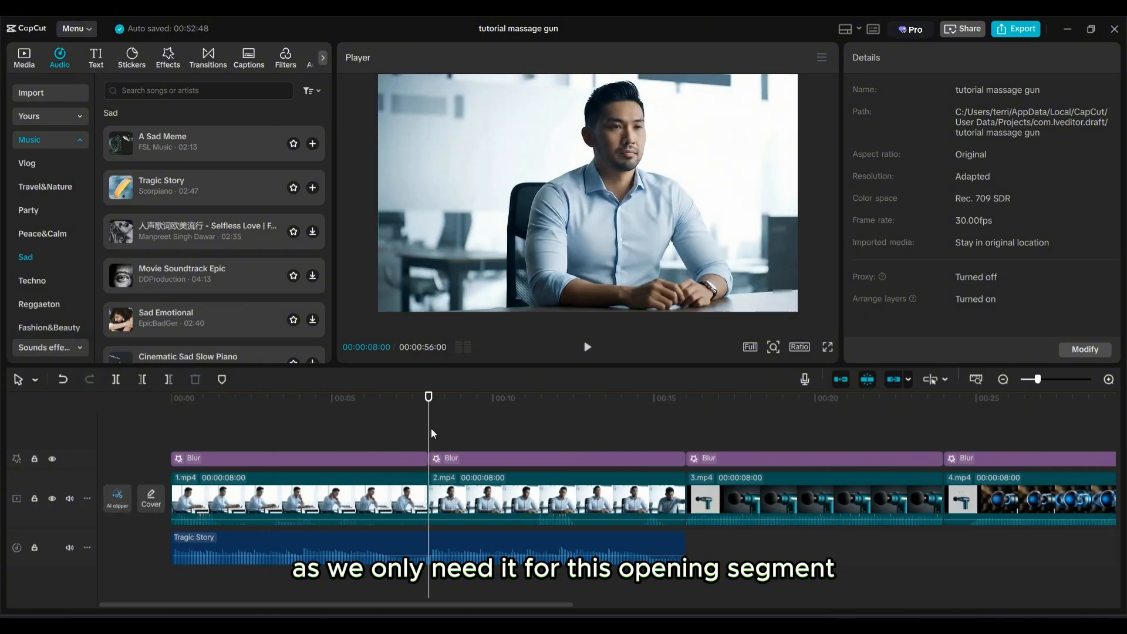
pyautogui.moveTo(431, 434); pyautogui.dragTo(492, 439)
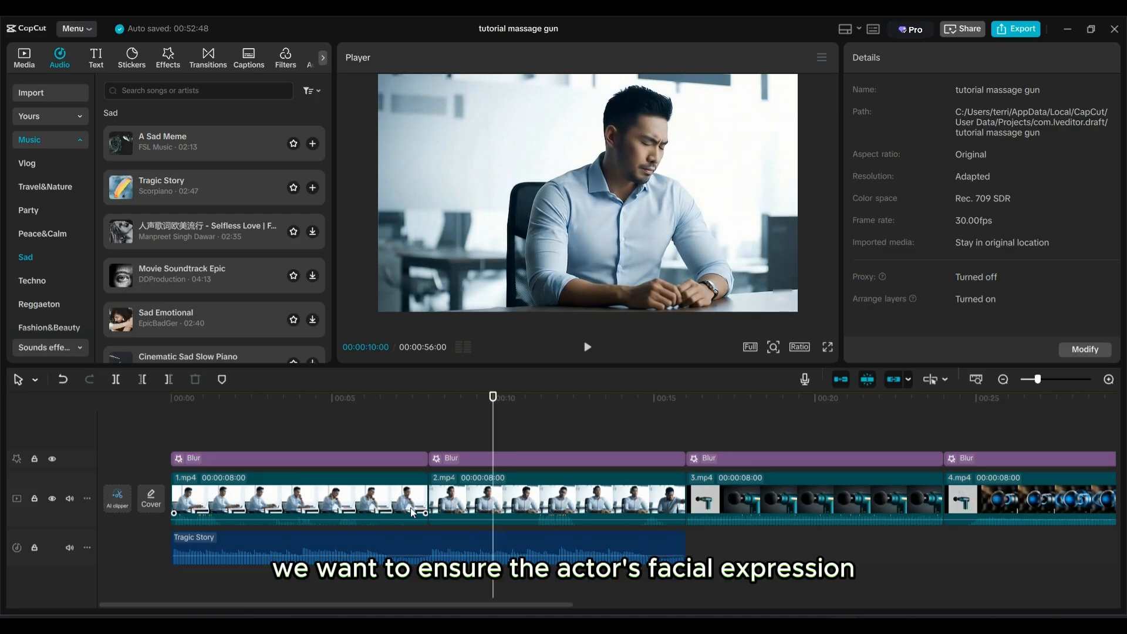
pyautogui.moveTo(428, 491); pyautogui.dragTo(492, 498)
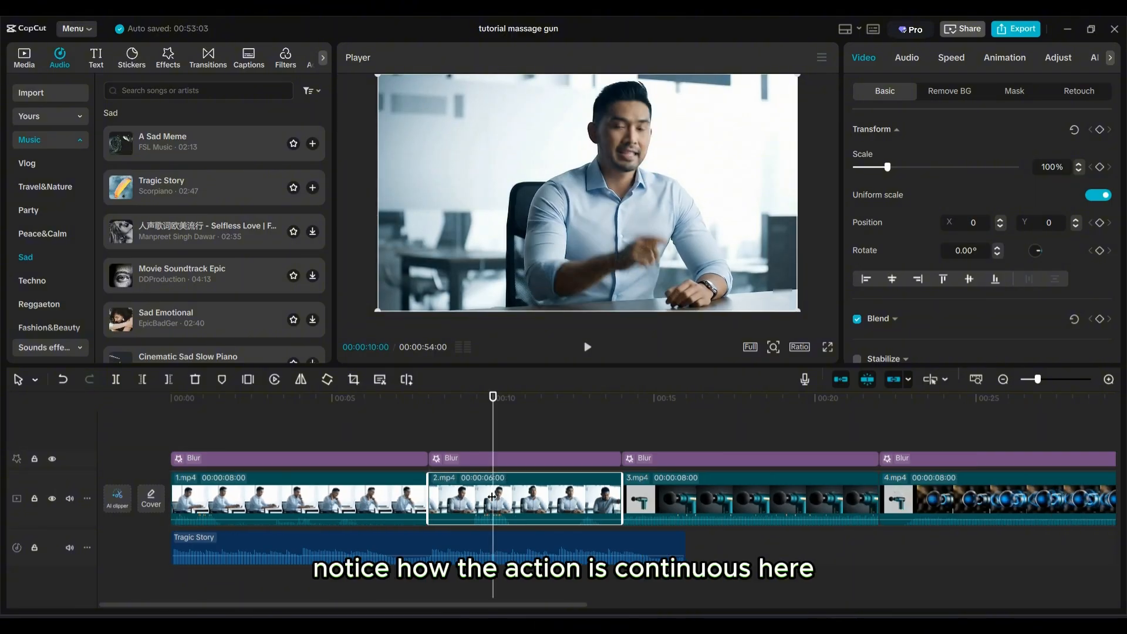
# - Play back the join between 1.mp4 and 2.mp4, and shorten "Tragic Story" to end with 2.mp4
pyautogui.click(399, 424)
pyautogui.press('space')
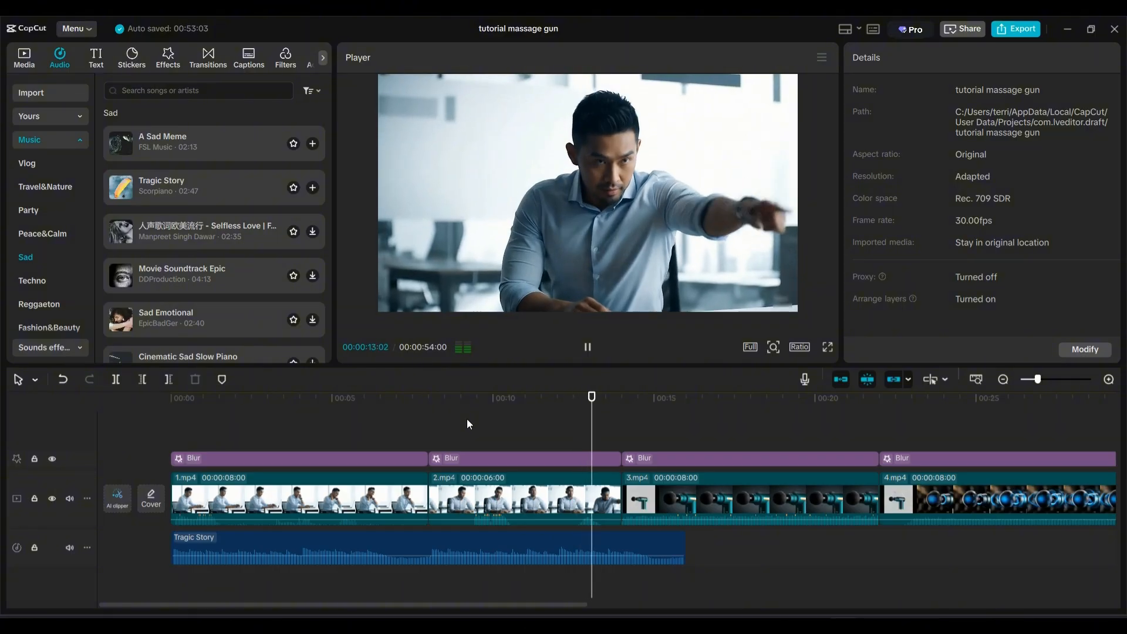
pyautogui.press('space')
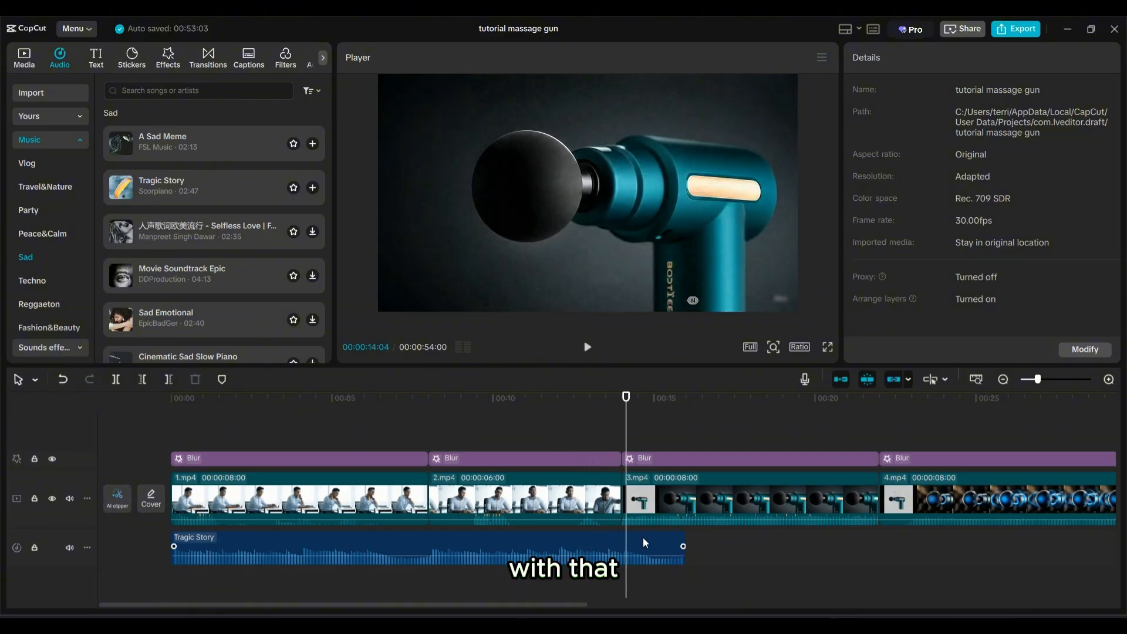
pyautogui.moveTo(686, 536); pyautogui.dragTo(618, 535)
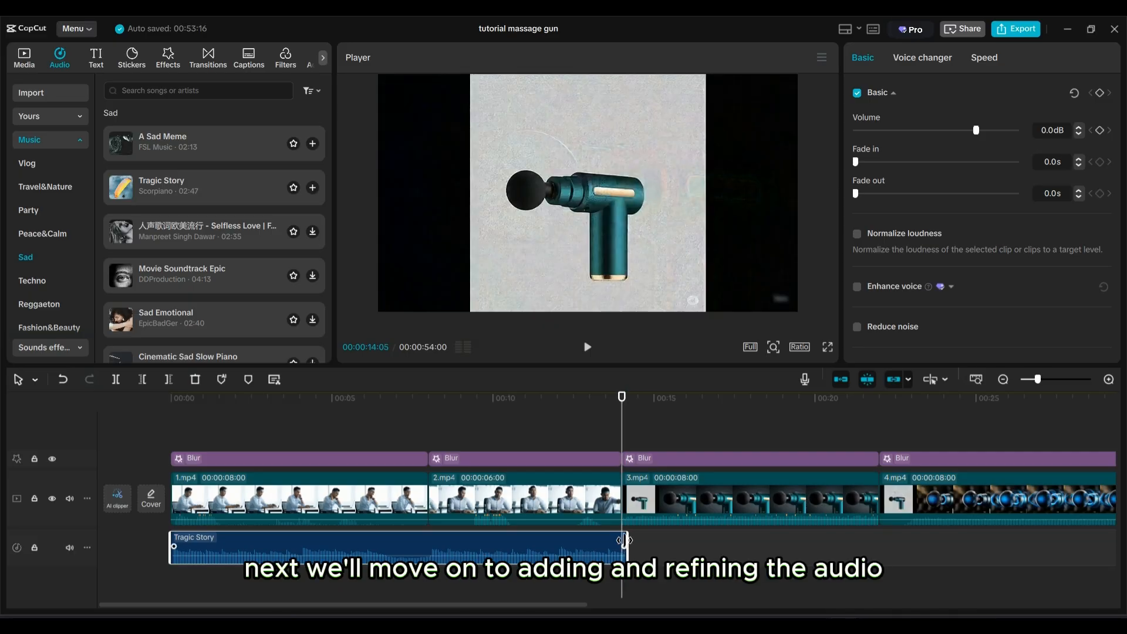
pyautogui.click(551, 584)
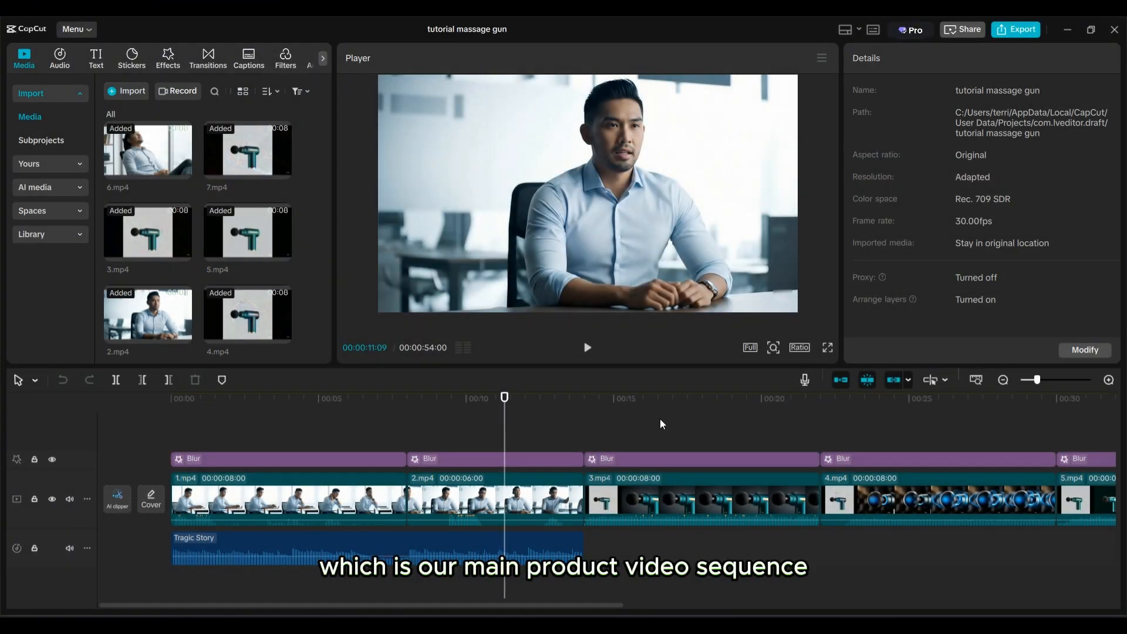
# - Preview "Reggaeton Summer Vibe" from the Reggaeton music category and add it at the start of 3.mp4, 00:00:14:00
pyautogui.click(60, 58)
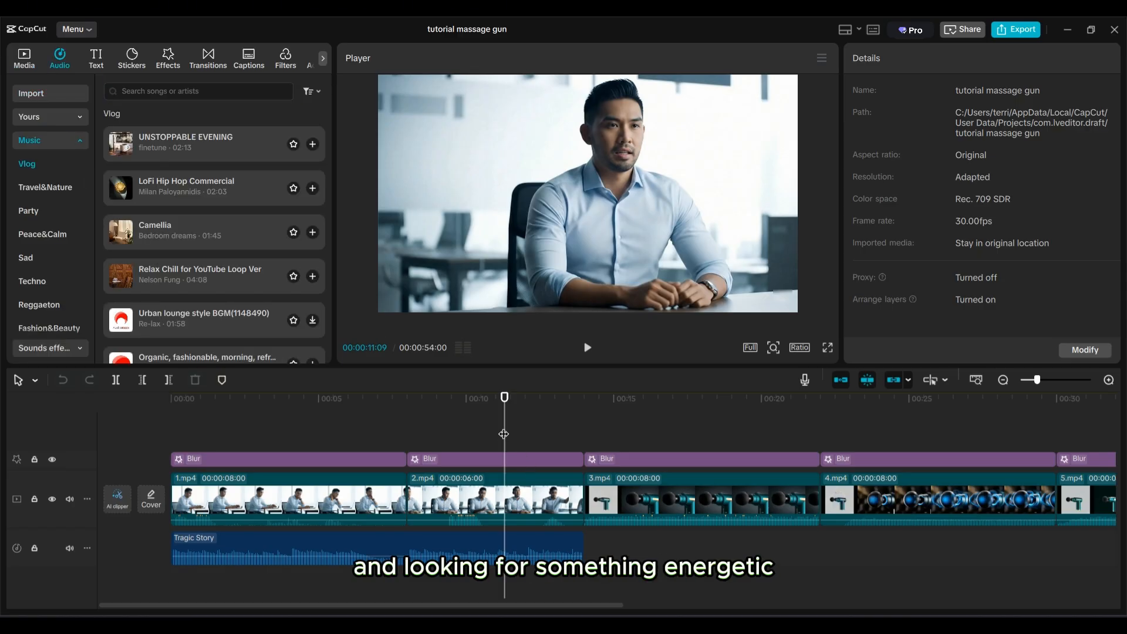
pyautogui.moveTo(506, 432); pyautogui.dragTo(587, 436)
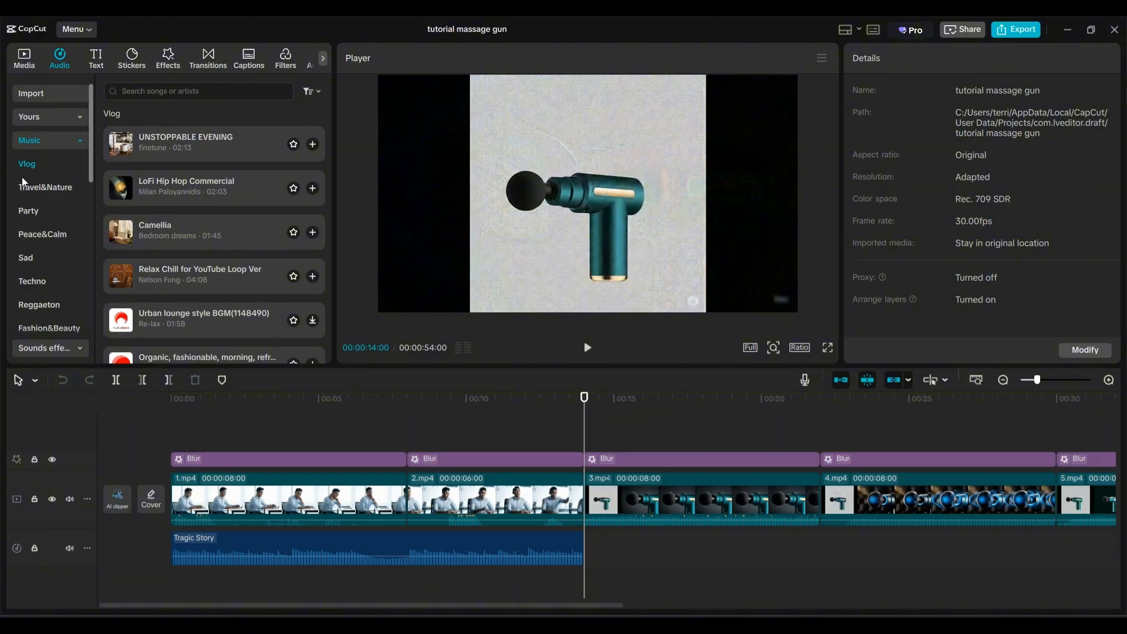
pyautogui.scroll(-3, 44, 260)
pyautogui.click(44, 235)
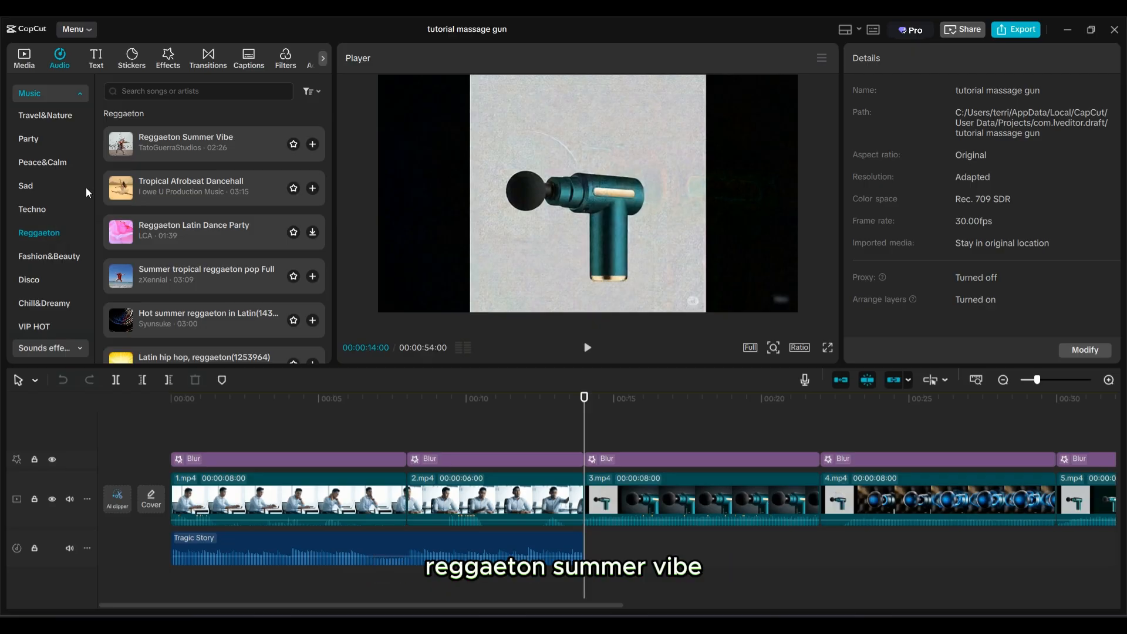
pyautogui.click(120, 147)
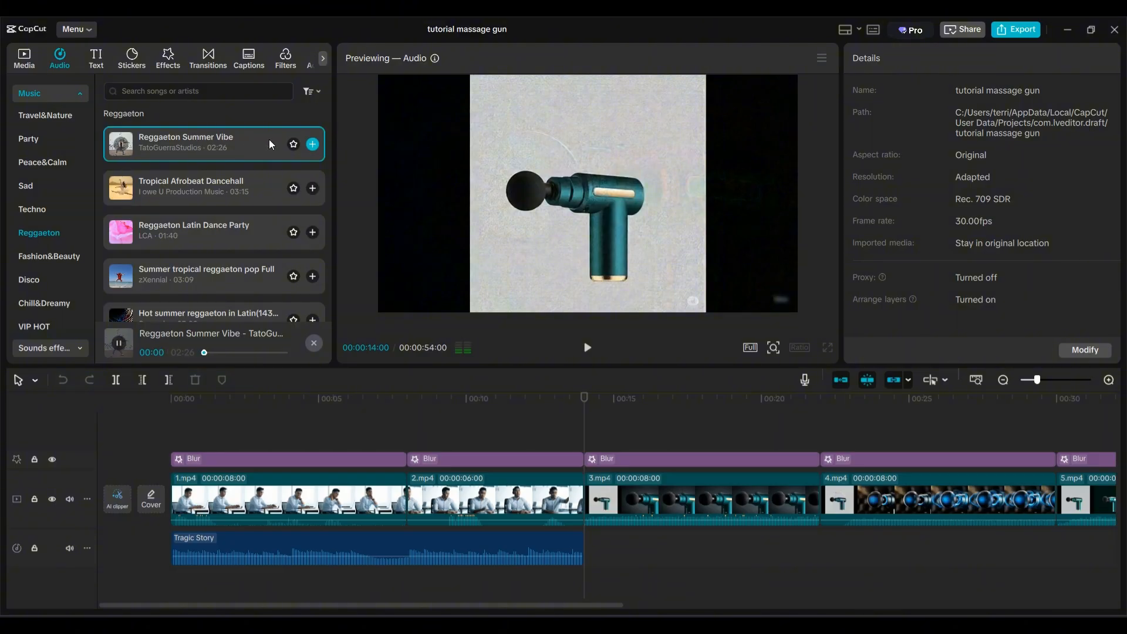
pyautogui.click(312, 144)
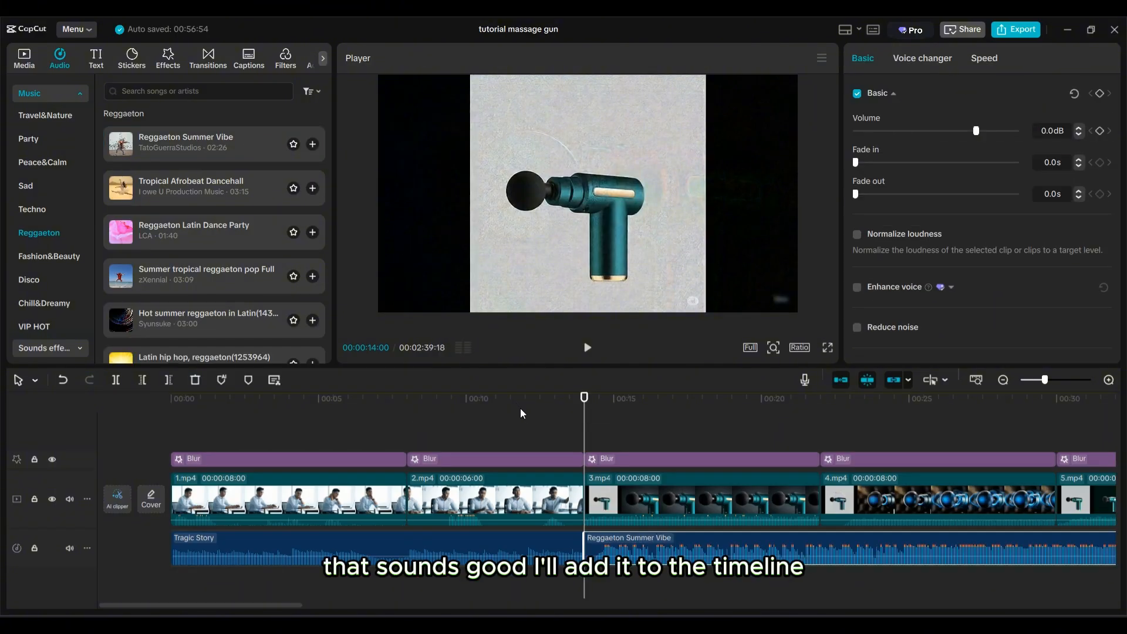
# - Play back the new music, trim about half a second off its beginning and align it with 3.mp4's start
pyautogui.press('space')
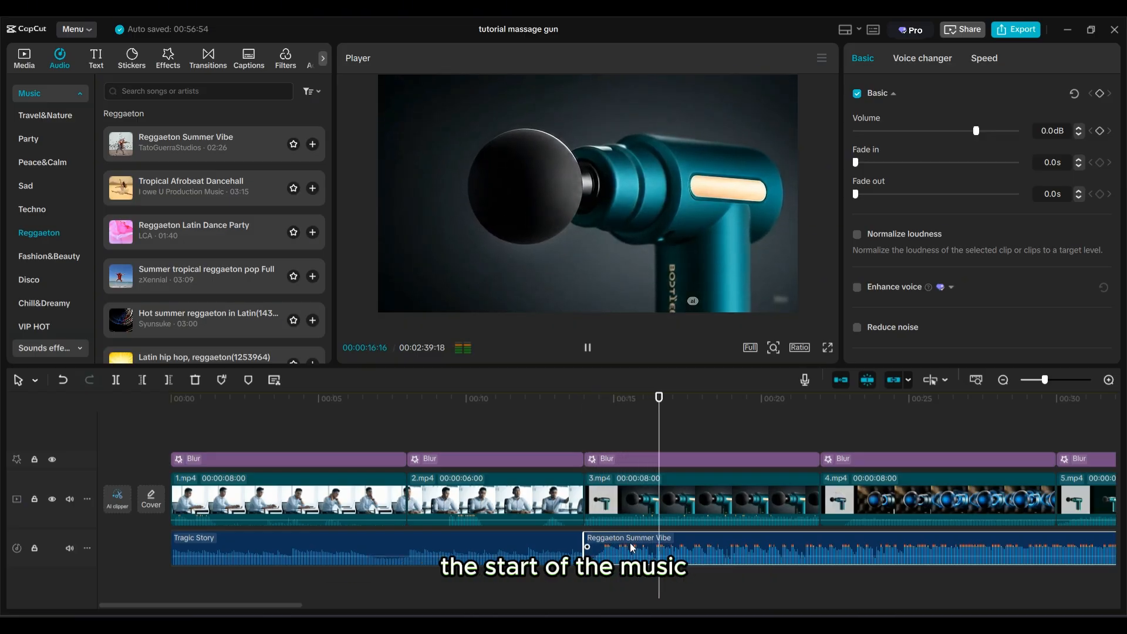
pyautogui.press('space')
pyautogui.hscroll(5, 630, 542)
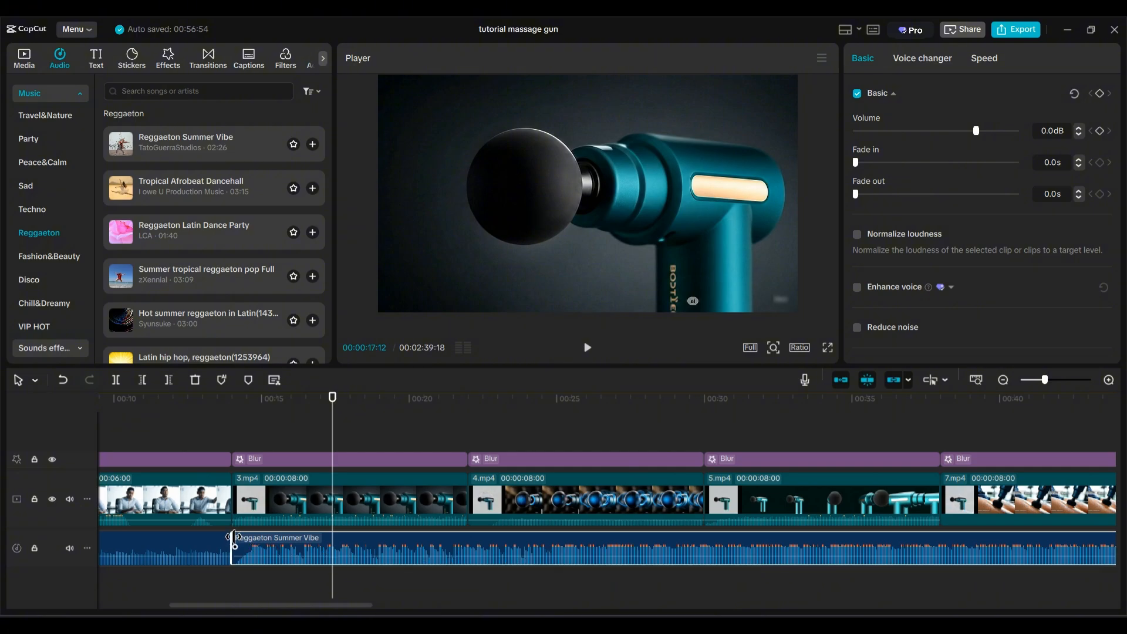
pyautogui.moveTo(234, 538); pyautogui.dragTo(246, 538)
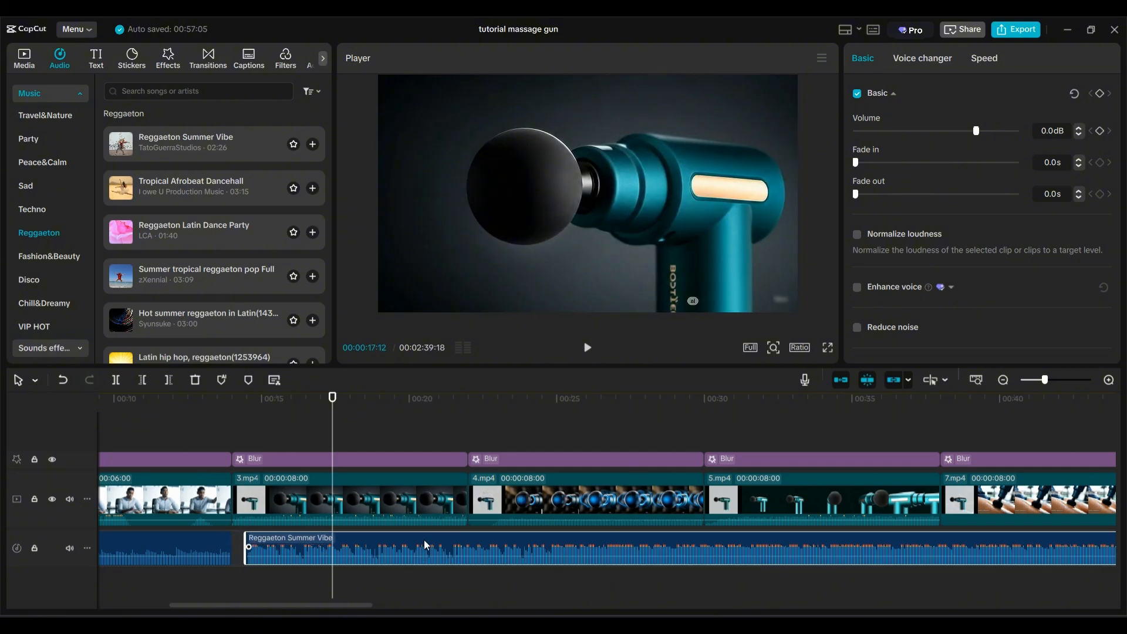
pyautogui.moveTo(424, 540); pyautogui.dragTo(414, 541)
# - Split "Reggaeton Summer Vibe" at the start of 6.mp4, 00:00:46:00, and delete the remainder
pyautogui.hscroll(6, 611, 485)
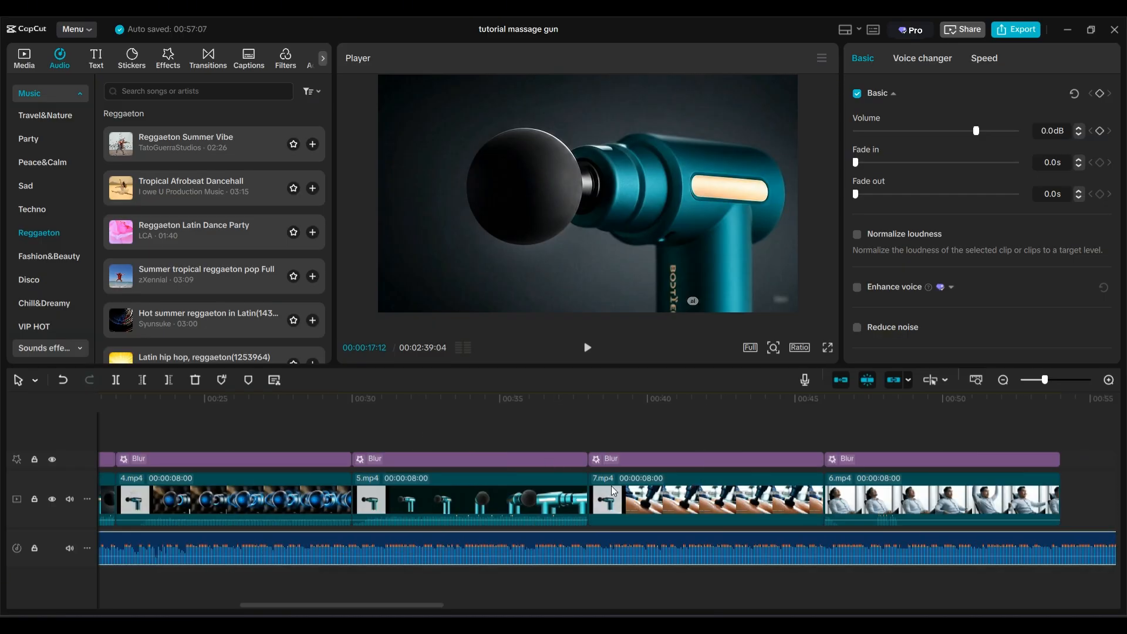
pyautogui.click(788, 427)
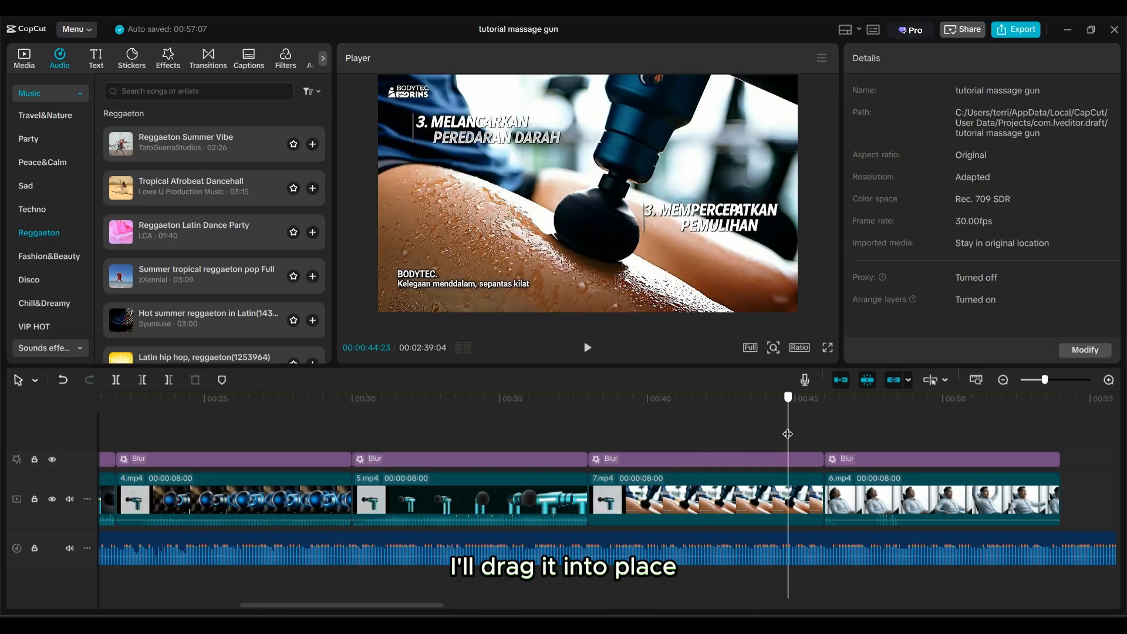
pyautogui.moveTo(788, 434); pyautogui.dragTo(823, 435)
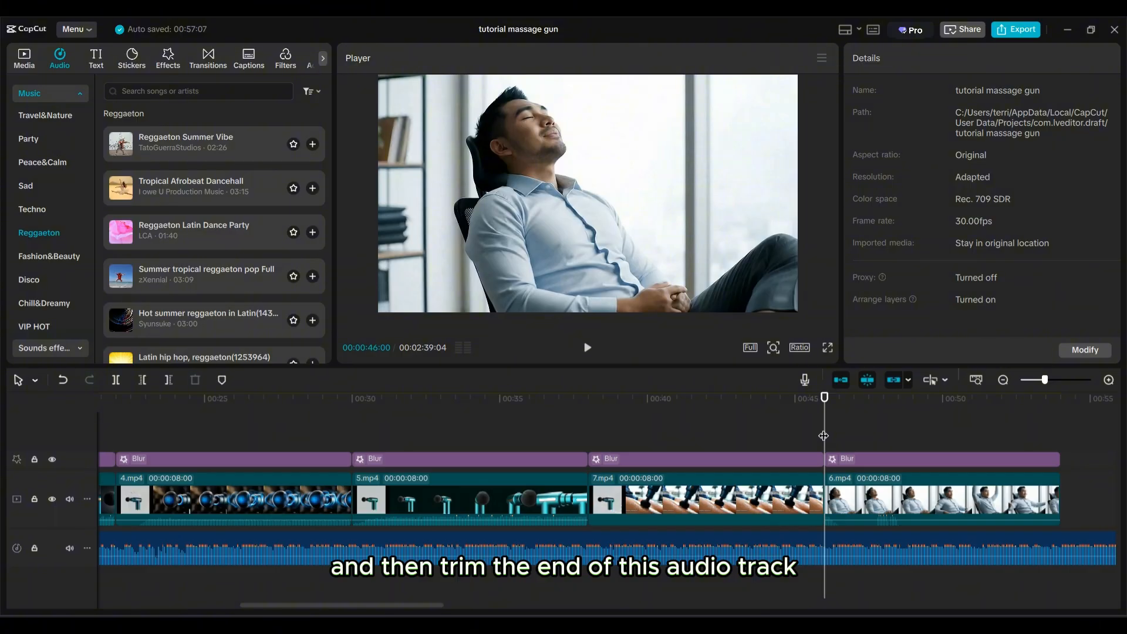
pyautogui.press('b')
pyautogui.click(825, 543)
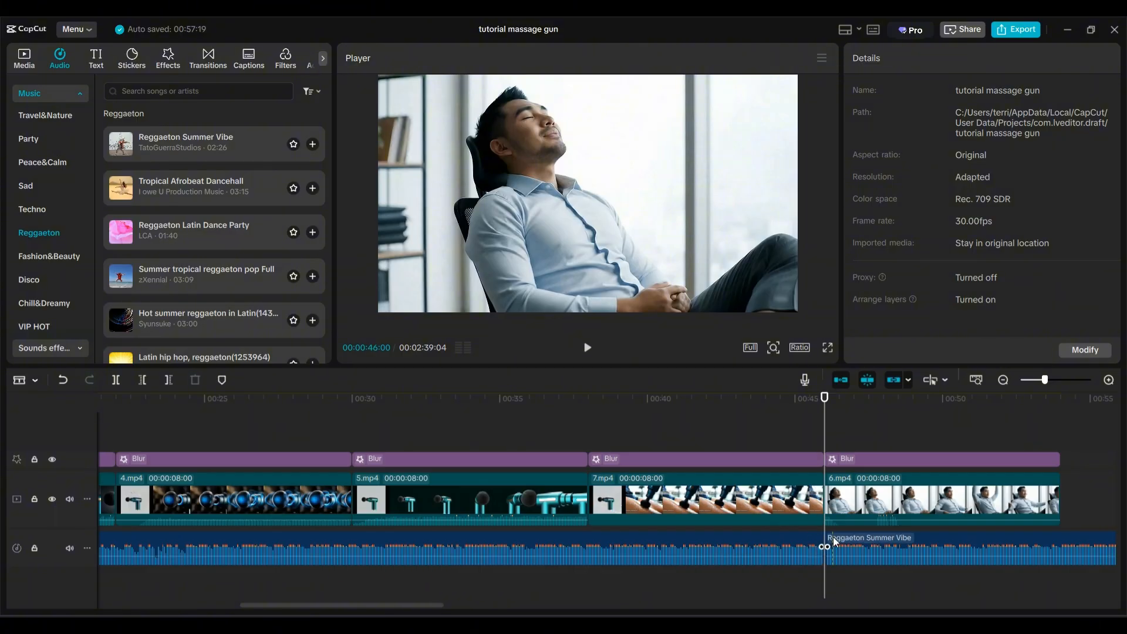
pyautogui.press('a')
pyautogui.click(885, 541)
pyautogui.press('Delete')
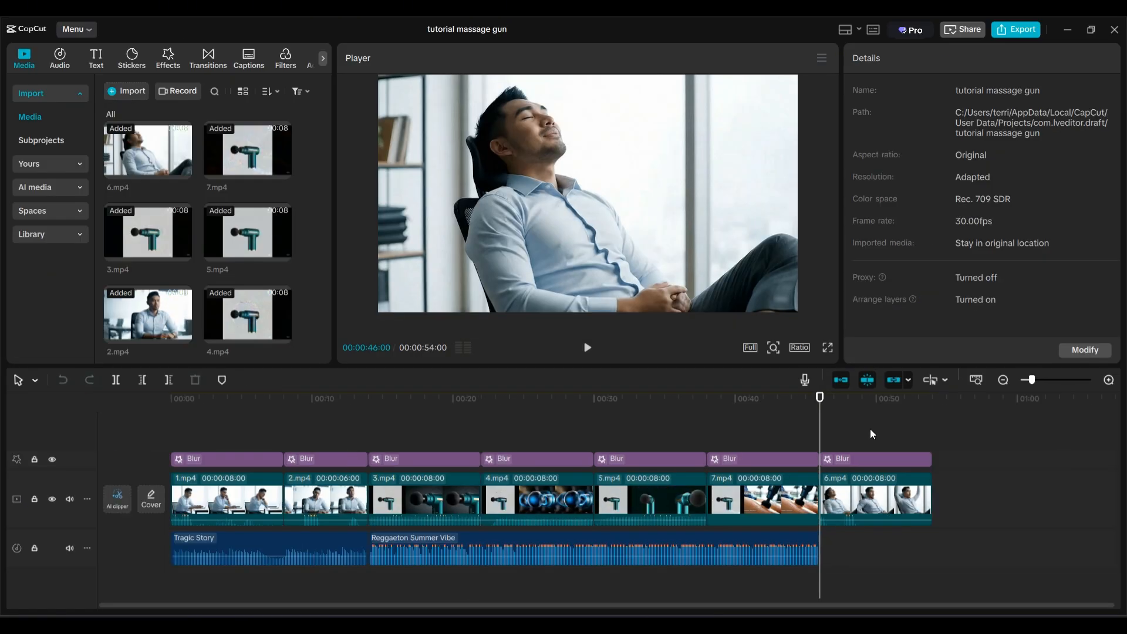
# - Preview "Romantic Piano in Love" from the Piano music category and add it at the start of 6.mp4, 00:00:46:00
pyautogui.click(60, 59)
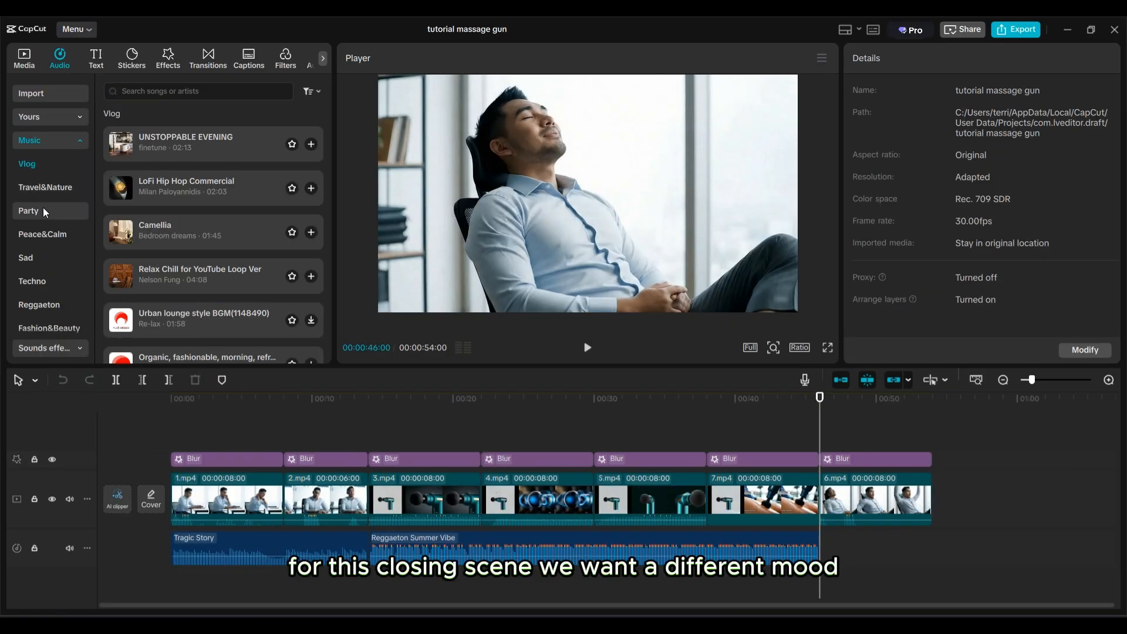
pyautogui.scroll(-2, 54, 232)
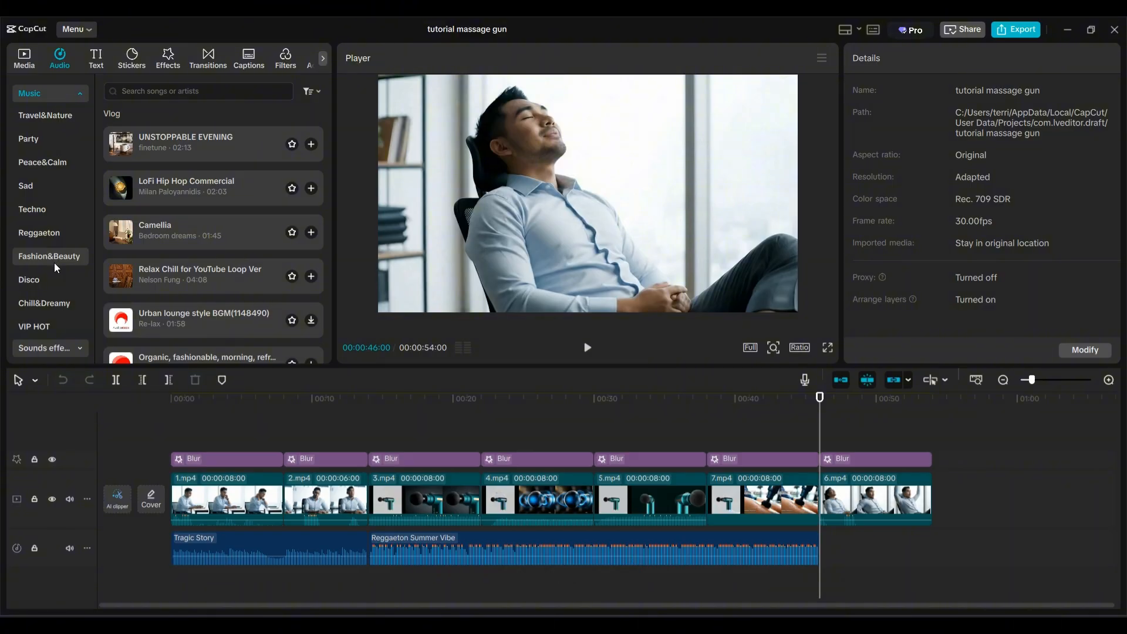
pyautogui.scroll(-5, 56, 267)
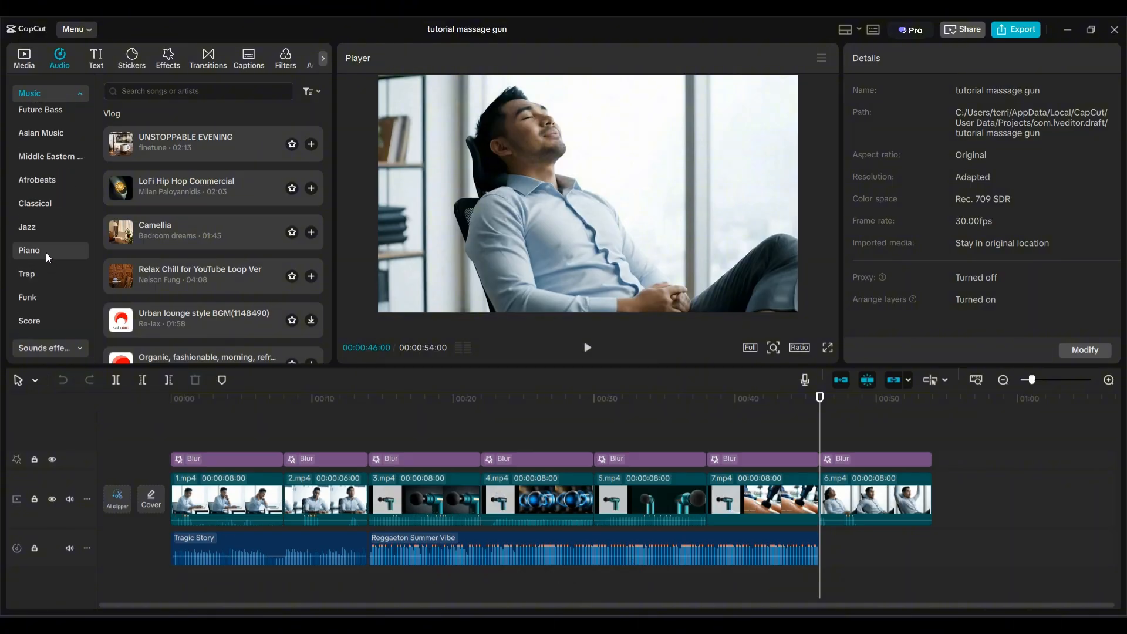
pyautogui.click(47, 254)
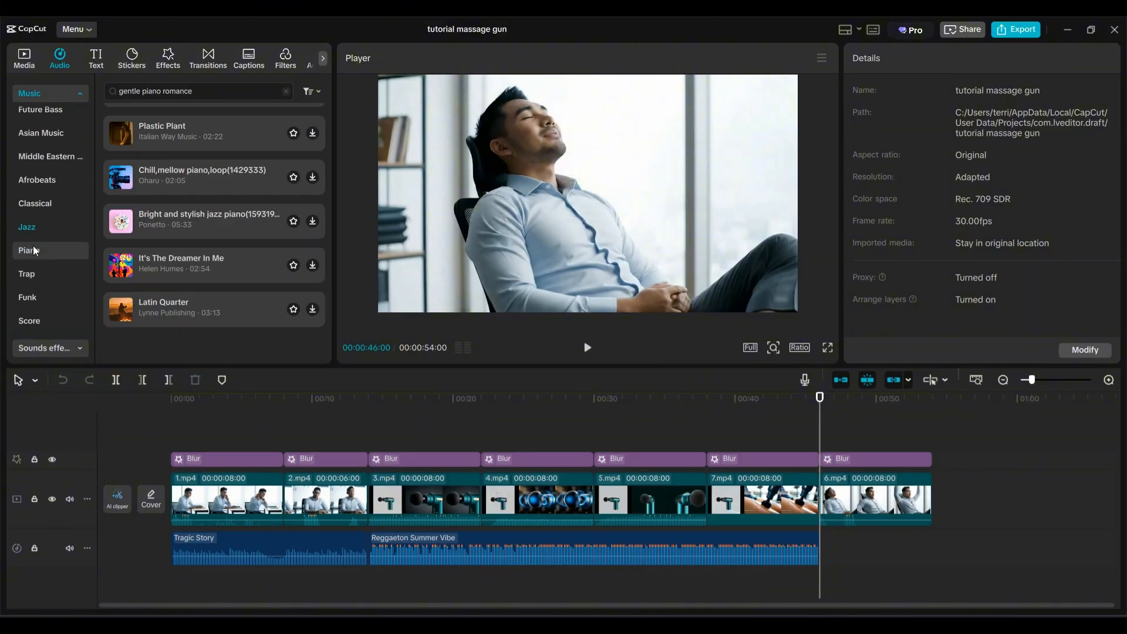
pyautogui.click(33, 250)
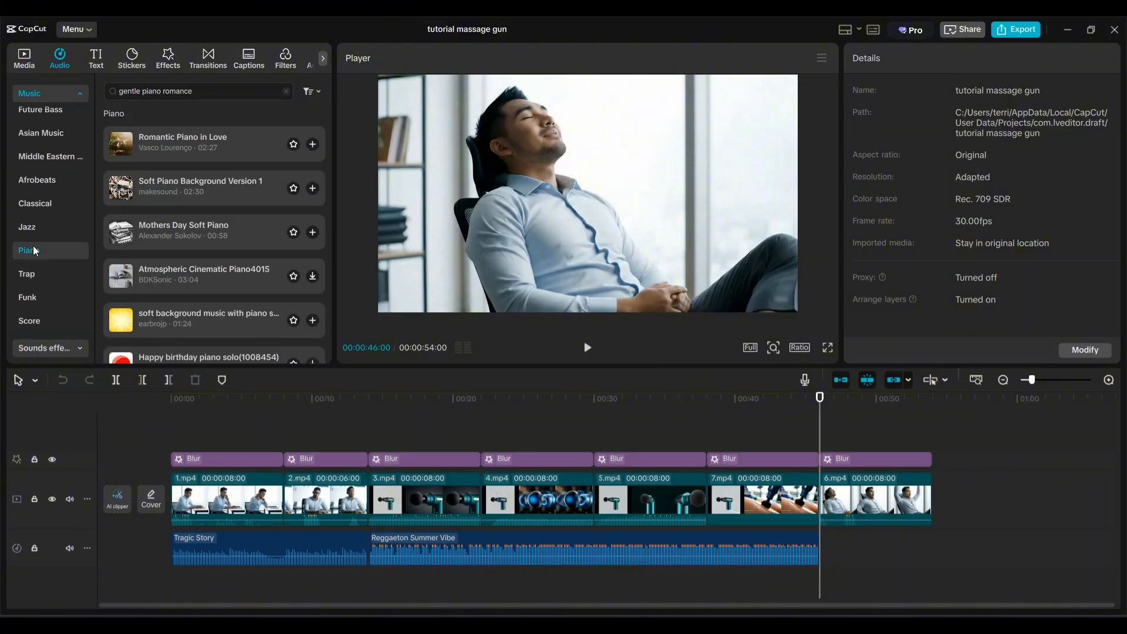
pyautogui.click(120, 143)
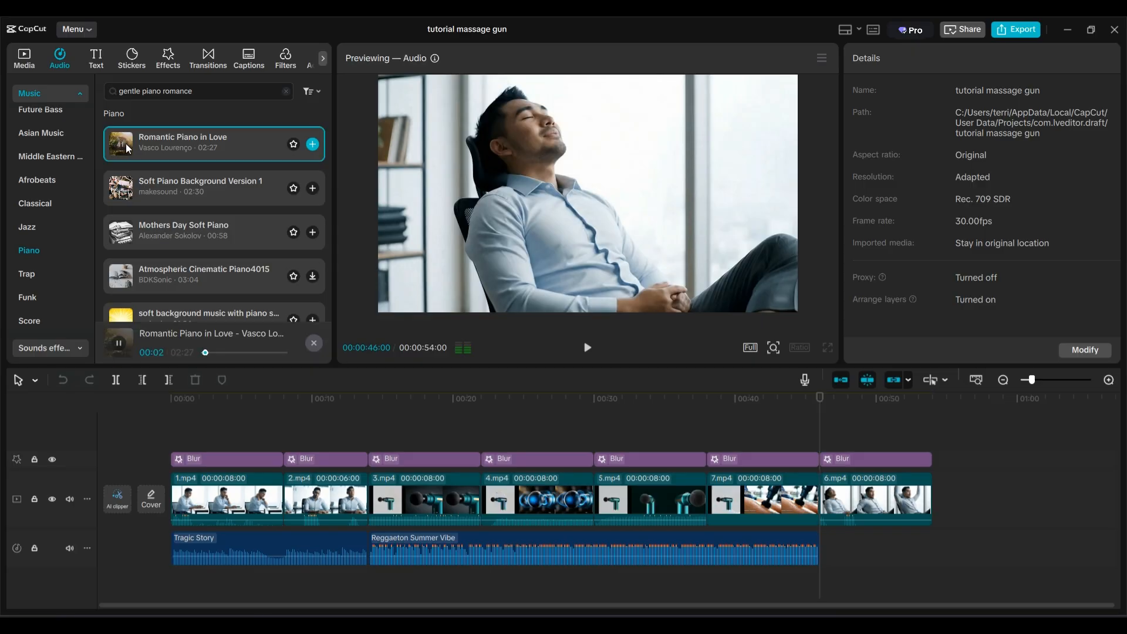
pyautogui.click(313, 144)
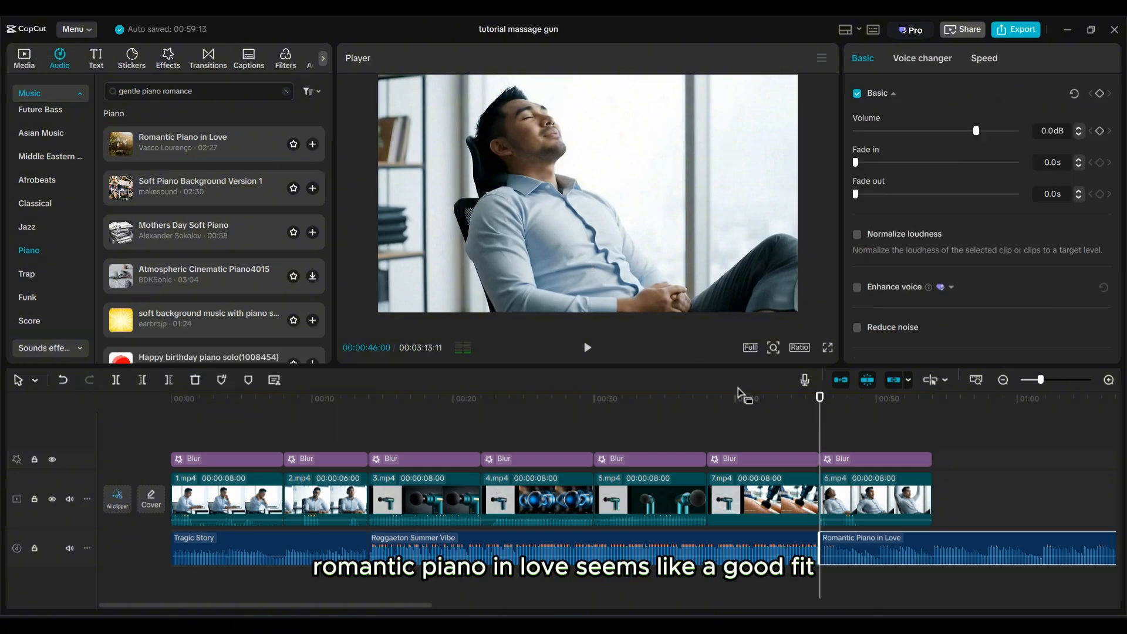
# - Split "Romantic Piano in Love" at the end of 6.mp4, 00:00:54:00, and delete the remainder
pyautogui.press('b')
pyautogui.click(939, 541)
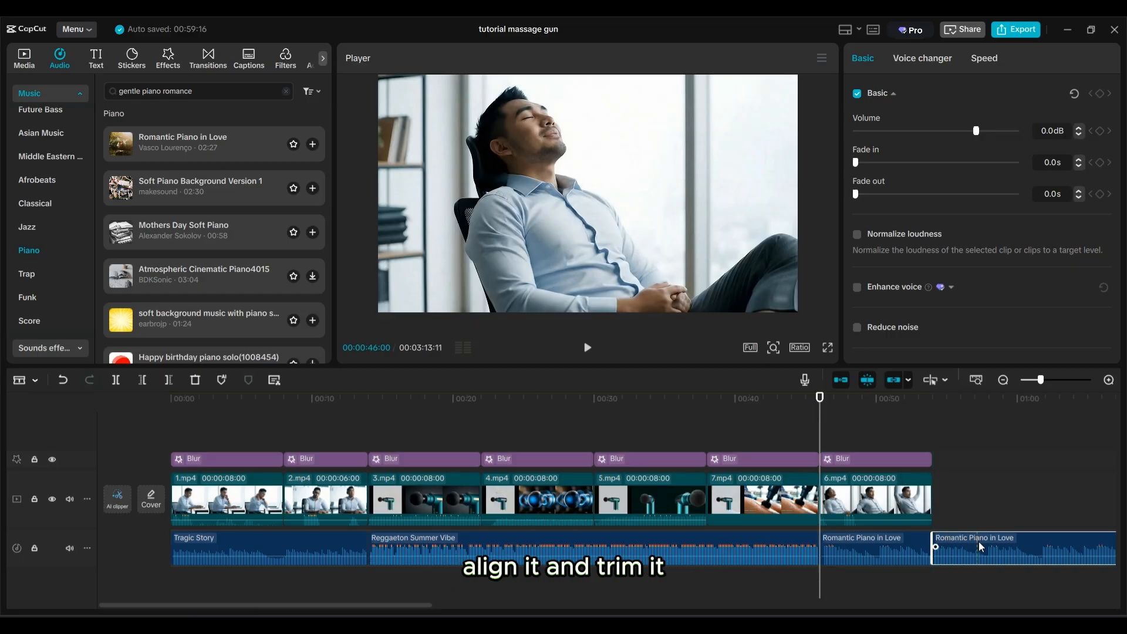
pyautogui.press('a')
pyautogui.press('Delete')
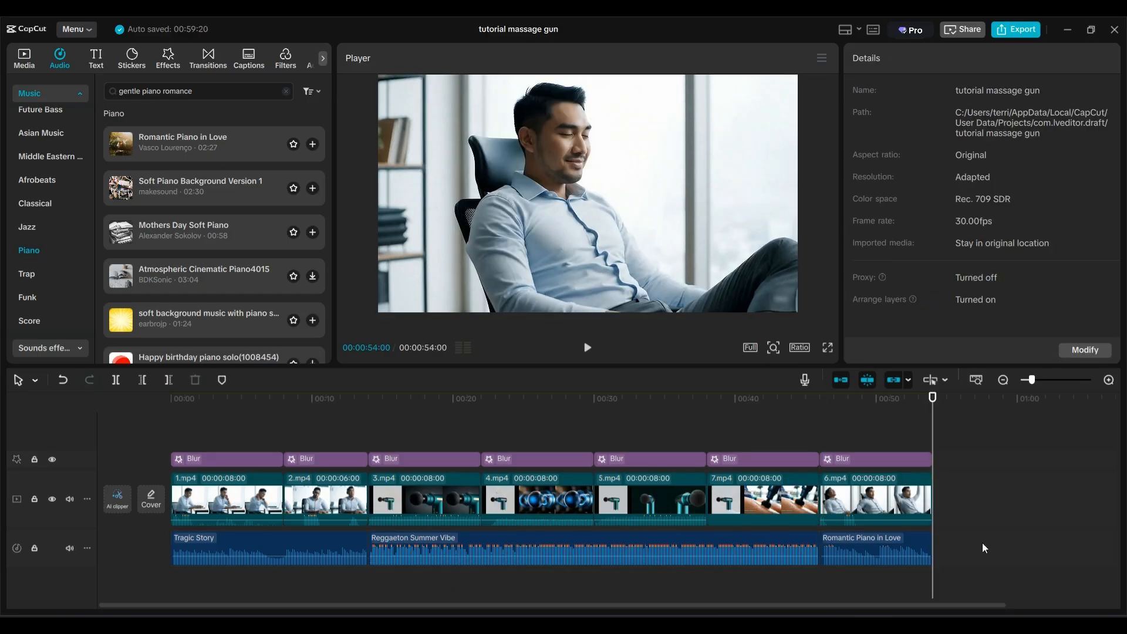
# - Add the Black Fade transition between 1.mp4 and 2.mp4 at 00:00:08:00 and play it back
pyautogui.click(282, 430)
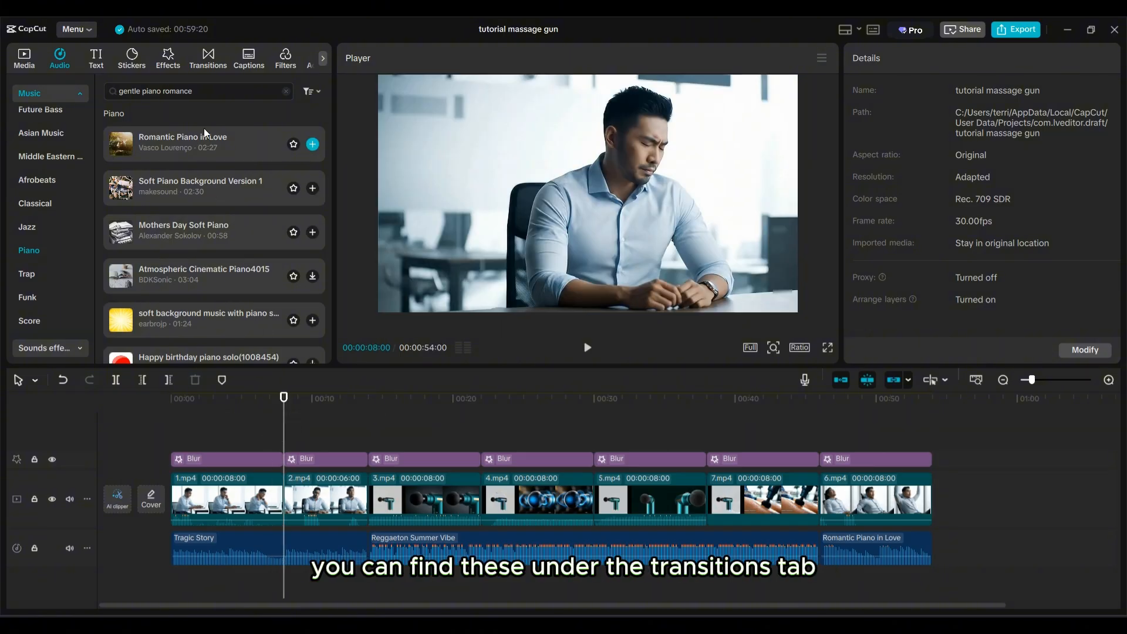
pyautogui.click(209, 58)
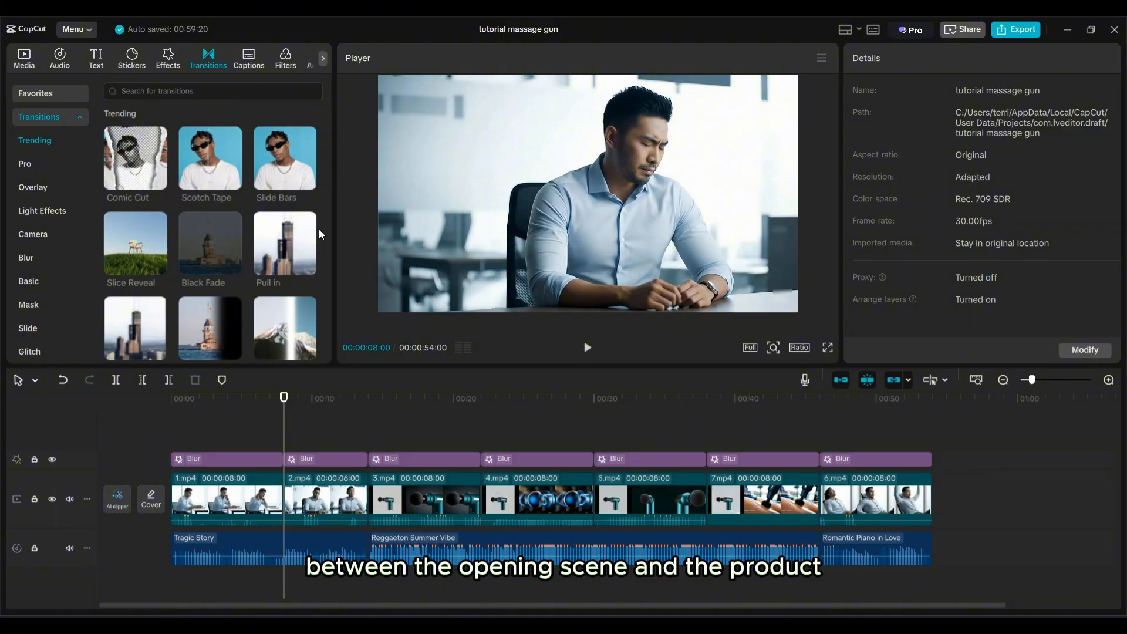
pyautogui.scroll(-1, 319, 234)
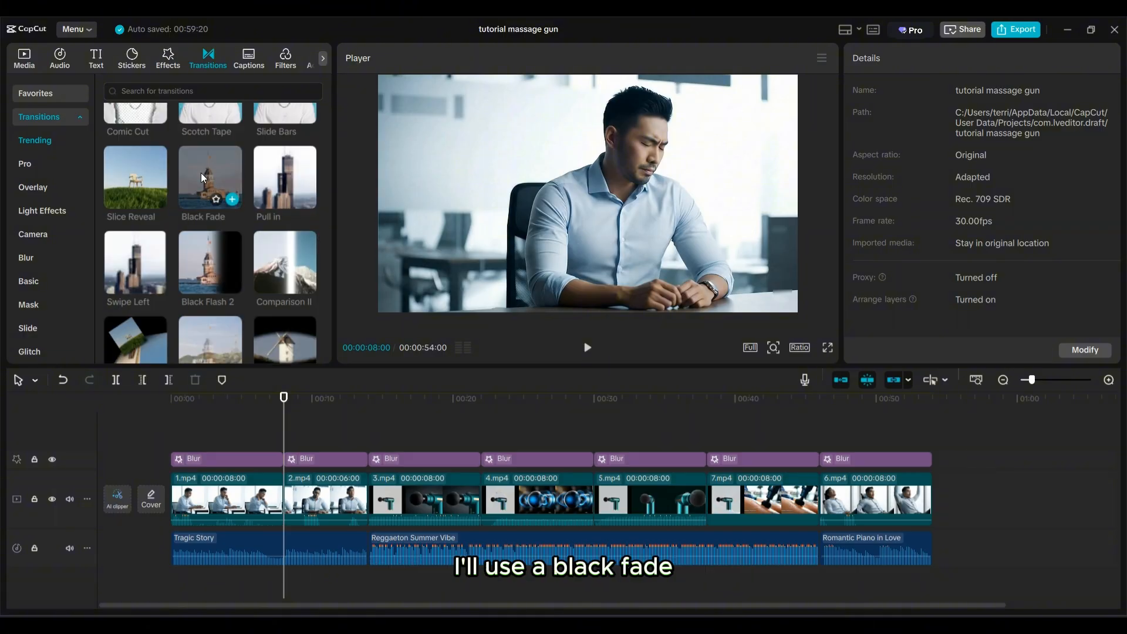
pyautogui.click(232, 199)
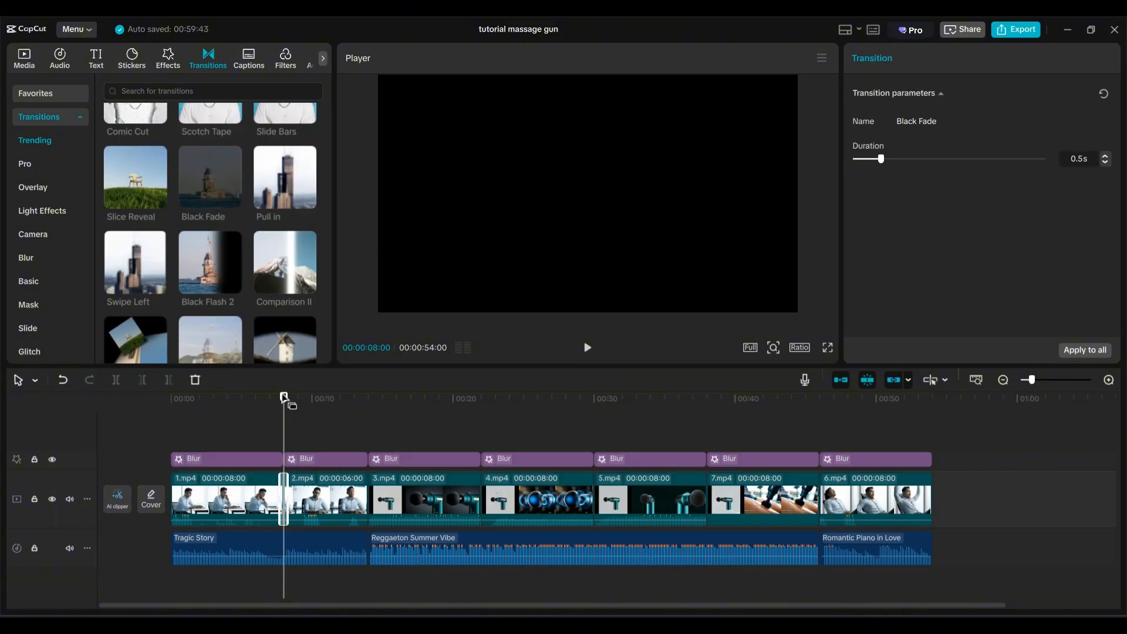
pyautogui.click(275, 421)
pyautogui.press('space')
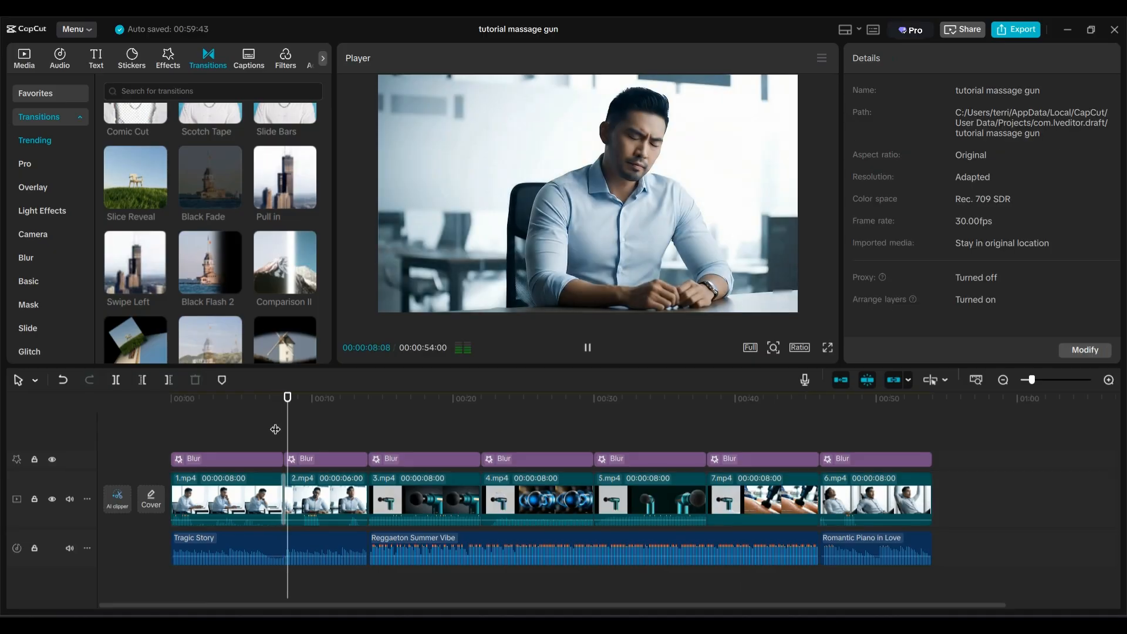
pyautogui.press('space')
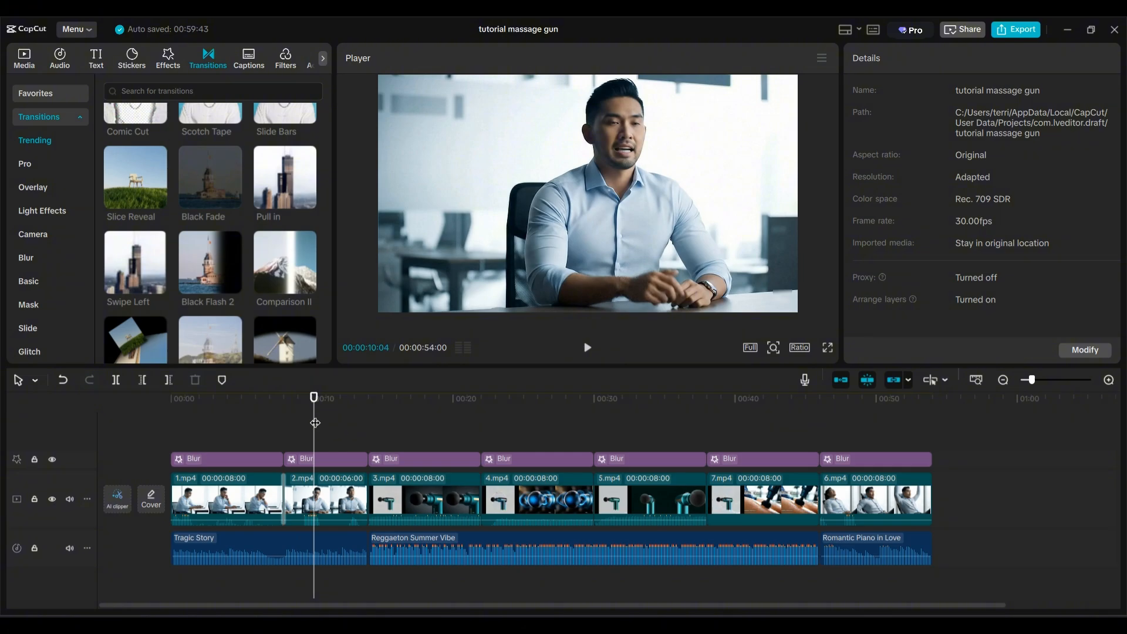
# - Trim the static product picture off the beginning of 3.mp4, shortening the clip to 00:00:07:25
pyautogui.moveTo(315, 423); pyautogui.dragTo(366, 425)
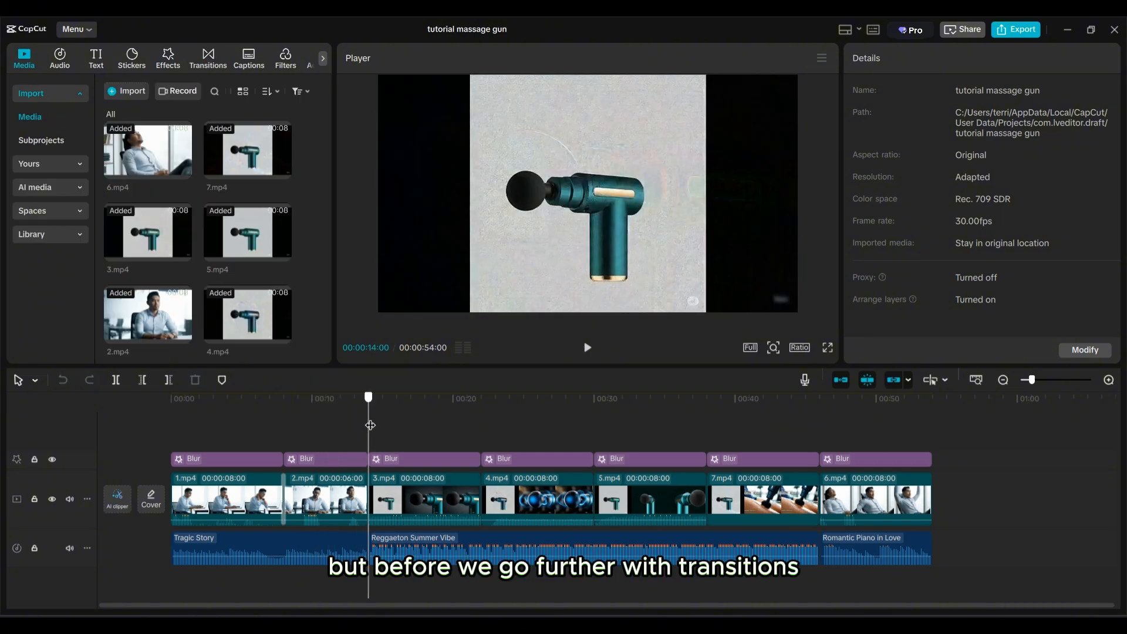
pyautogui.moveTo(369, 425); pyautogui.dragTo(375, 425)
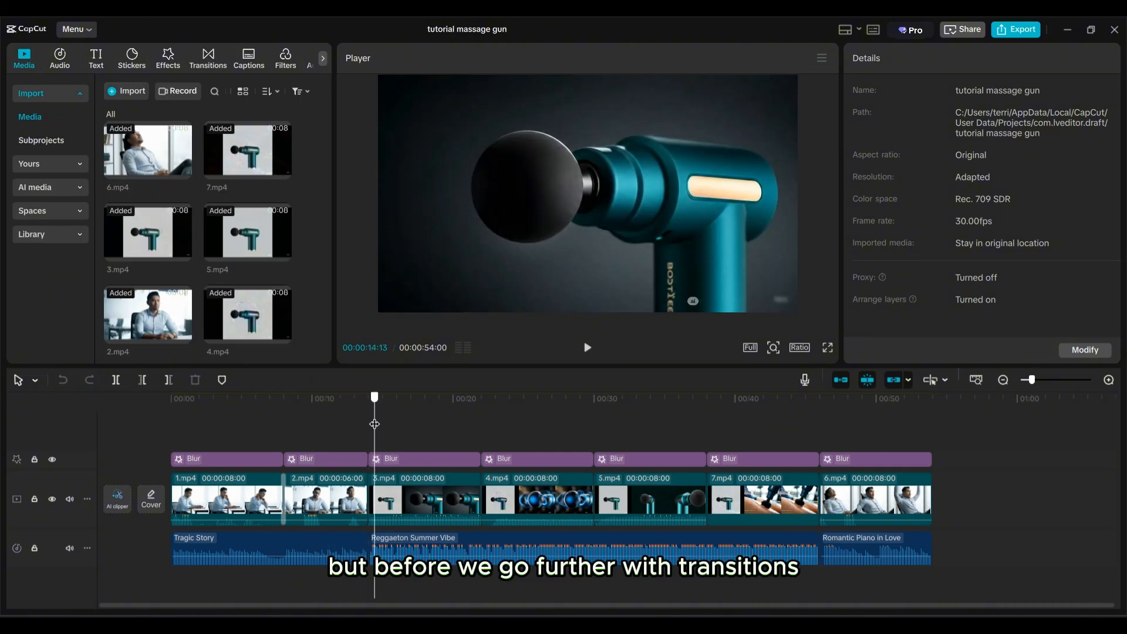
pyautogui.click(385, 489)
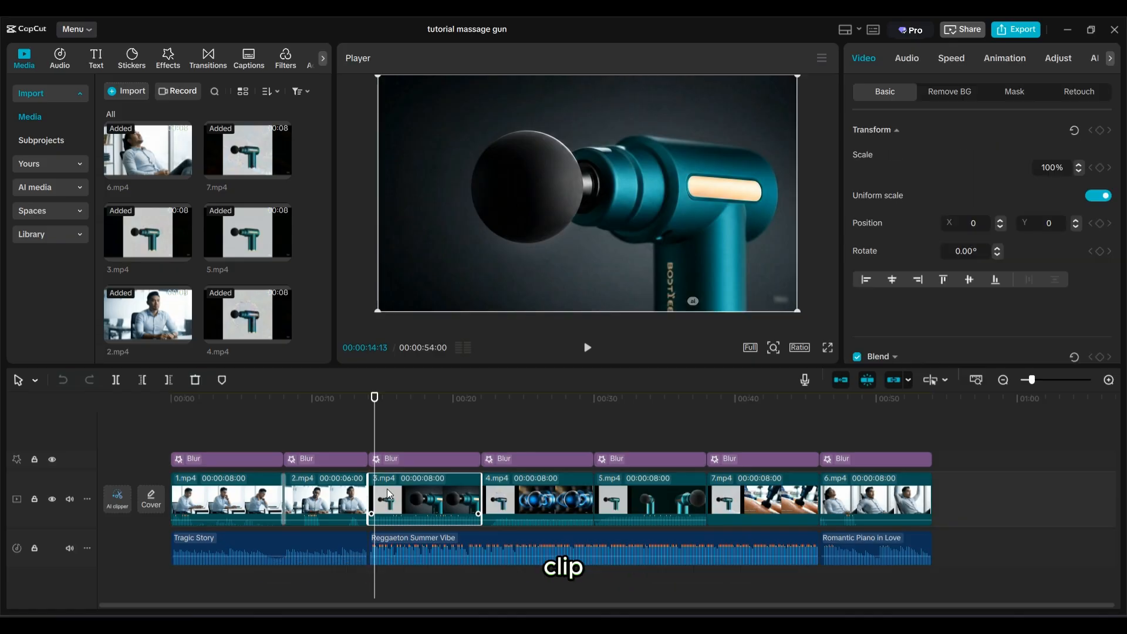
pyautogui.scroll(2, 387, 488)
pyautogui.scroll(3, 386, 489)
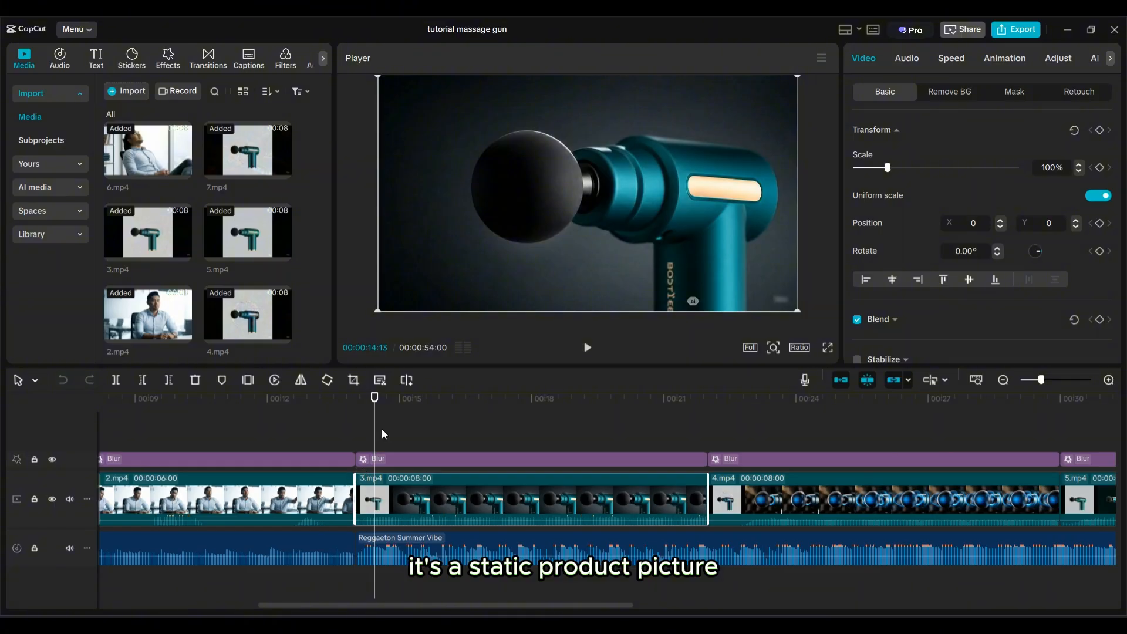
pyautogui.moveTo(374, 434); pyautogui.dragTo(363, 434)
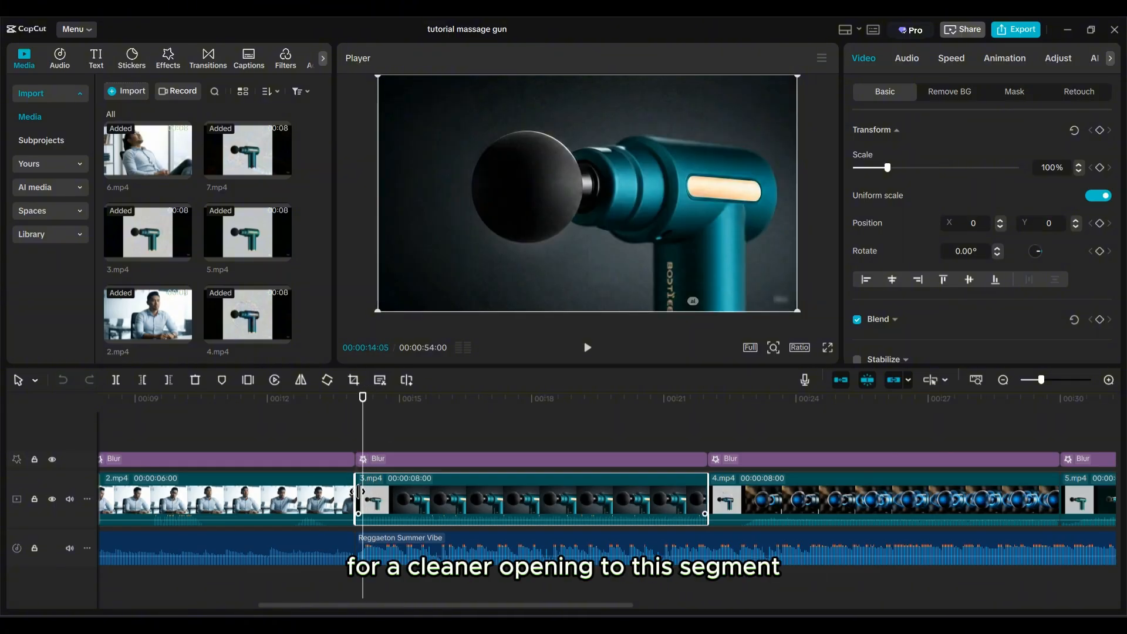
pyautogui.moveTo(359, 493); pyautogui.dragTo(366, 493)
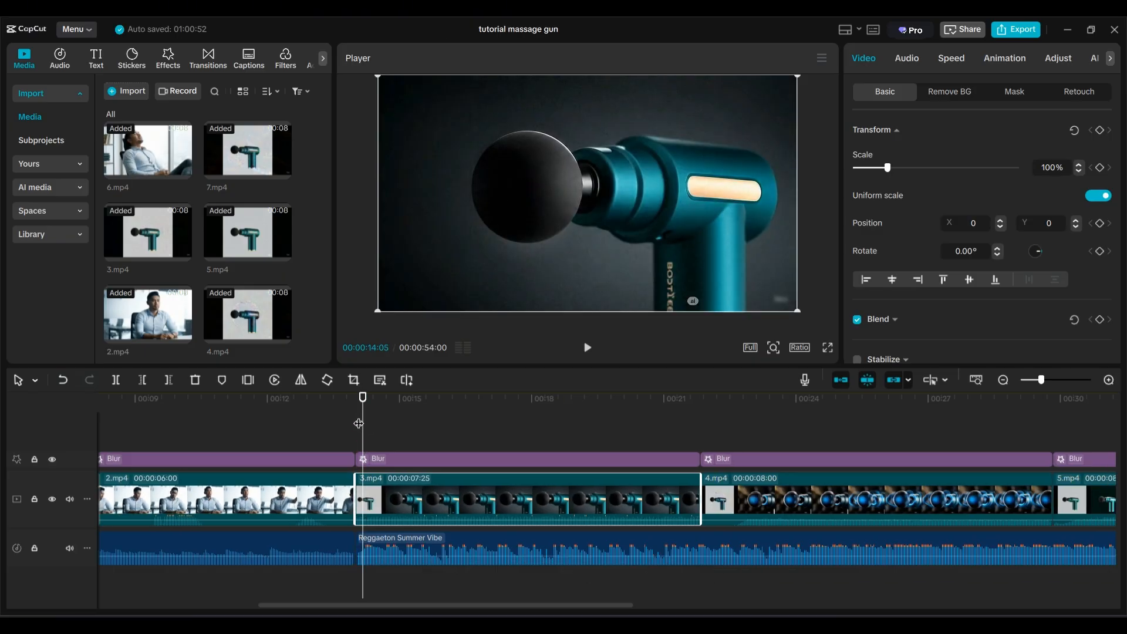
# - Add the Cube Shuffle transition with duplicate frames between 2.mp4 and 3.mp4 at 00:00:14:00, and play it back
pyautogui.moveTo(359, 423); pyautogui.dragTo(359, 423)
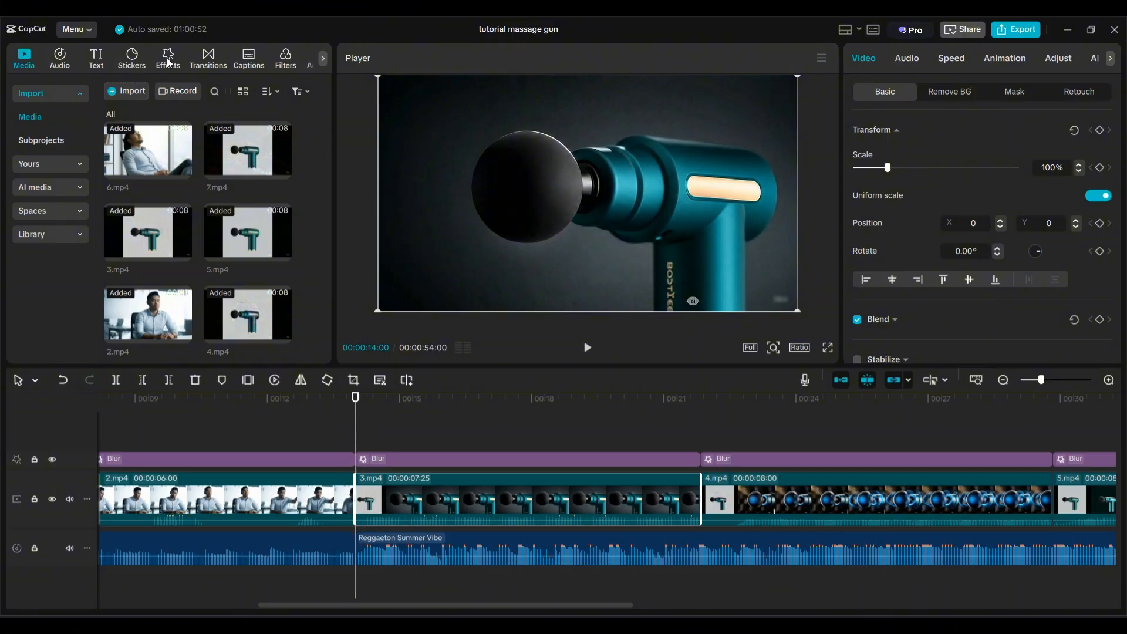
pyautogui.click(209, 61)
pyautogui.scroll(-5, 297, 221)
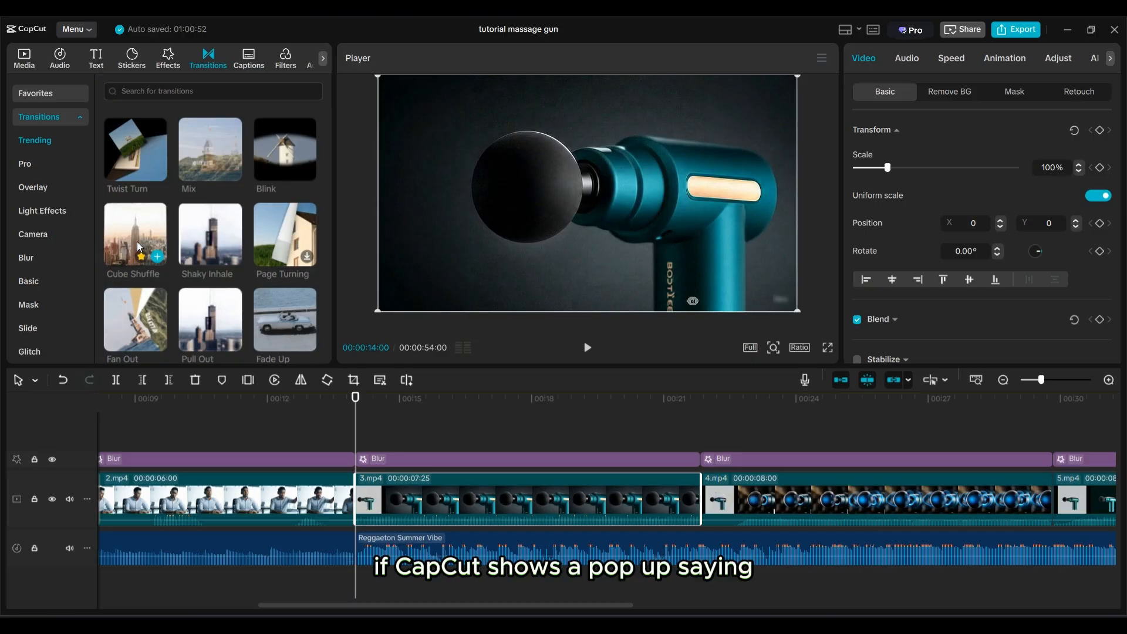
pyautogui.click(158, 259)
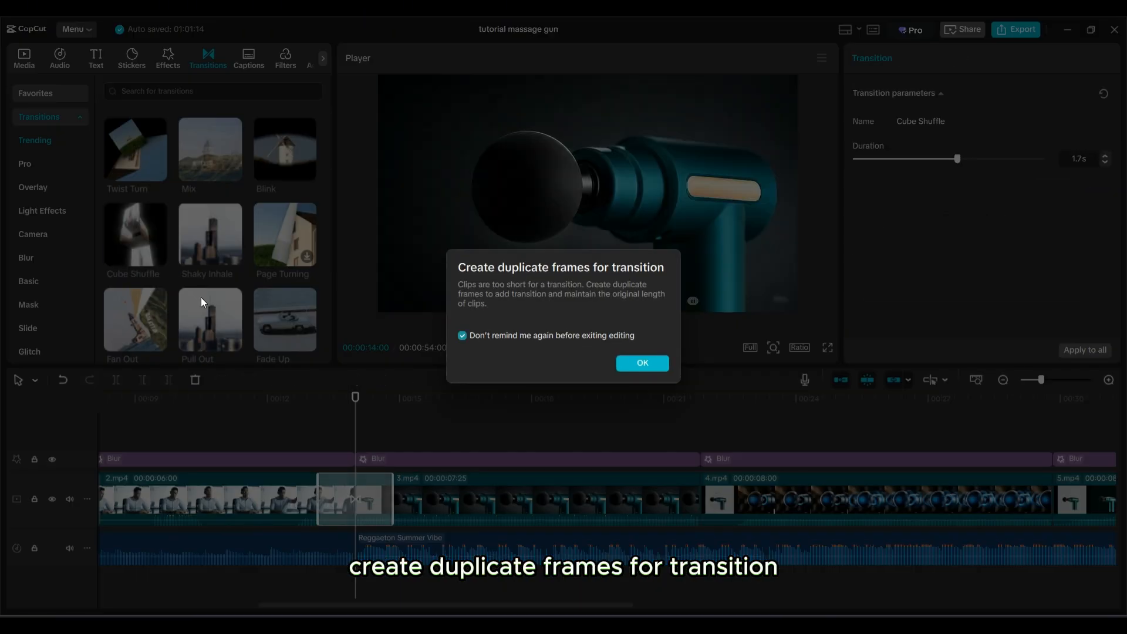
pyautogui.click(636, 363)
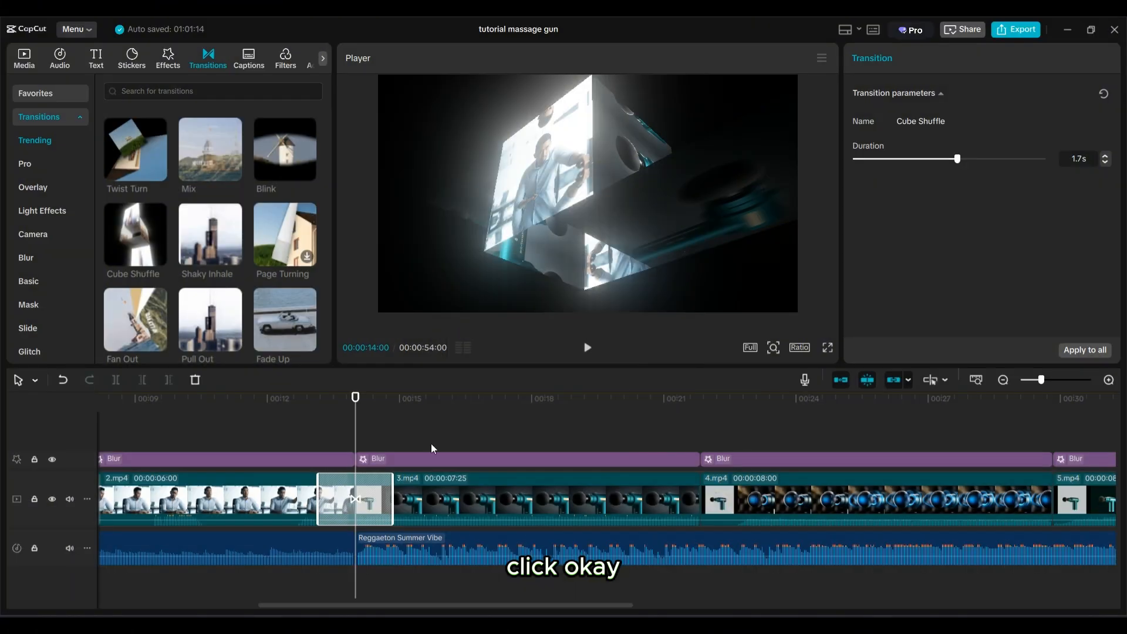
pyautogui.click(315, 421)
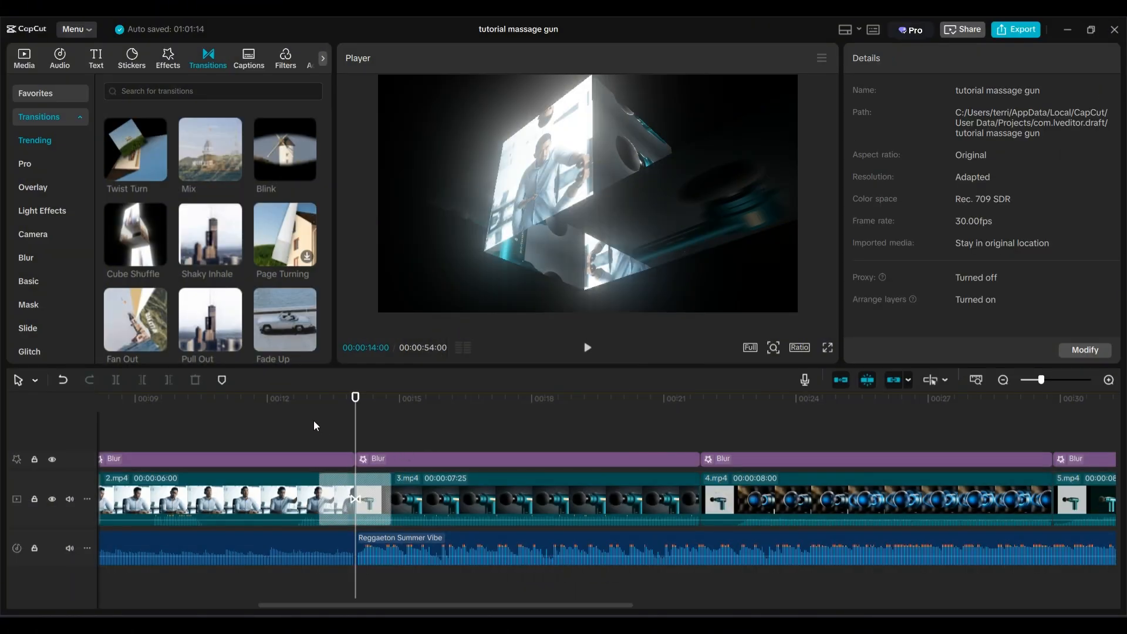
pyautogui.press('space')
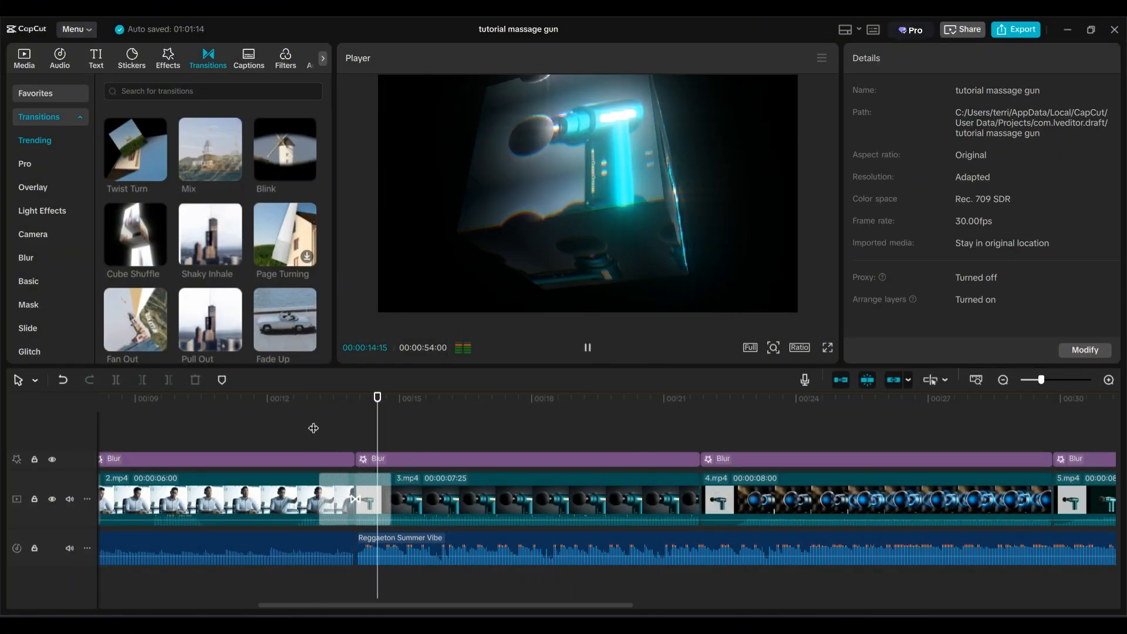
pyautogui.press('space')
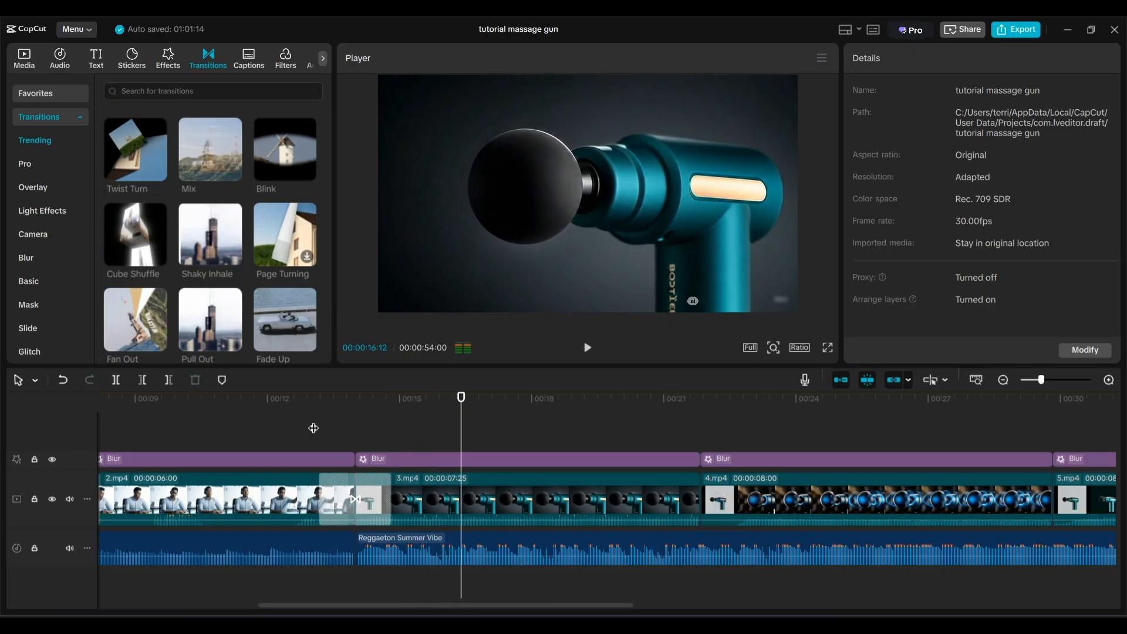
# - Give "Reggaeton Summer Vibe" a 0.8 s fade-in and play back its start at the join between 2.mp4 and 3.mp4
pyautogui.click(373, 540)
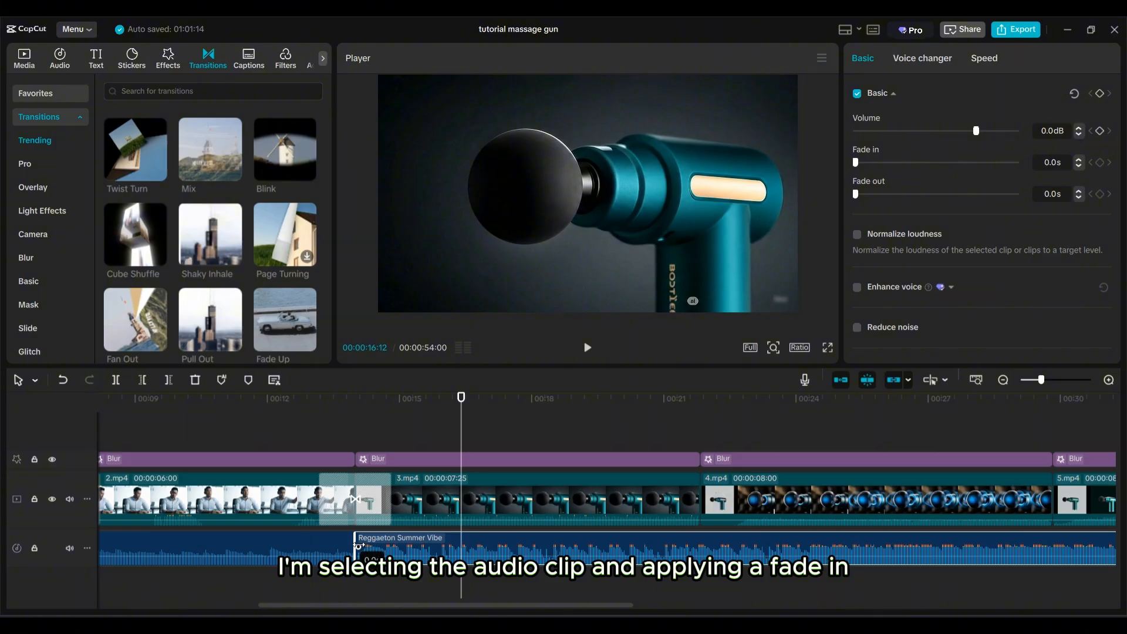
pyautogui.moveTo(357, 546); pyautogui.dragTo(397, 554)
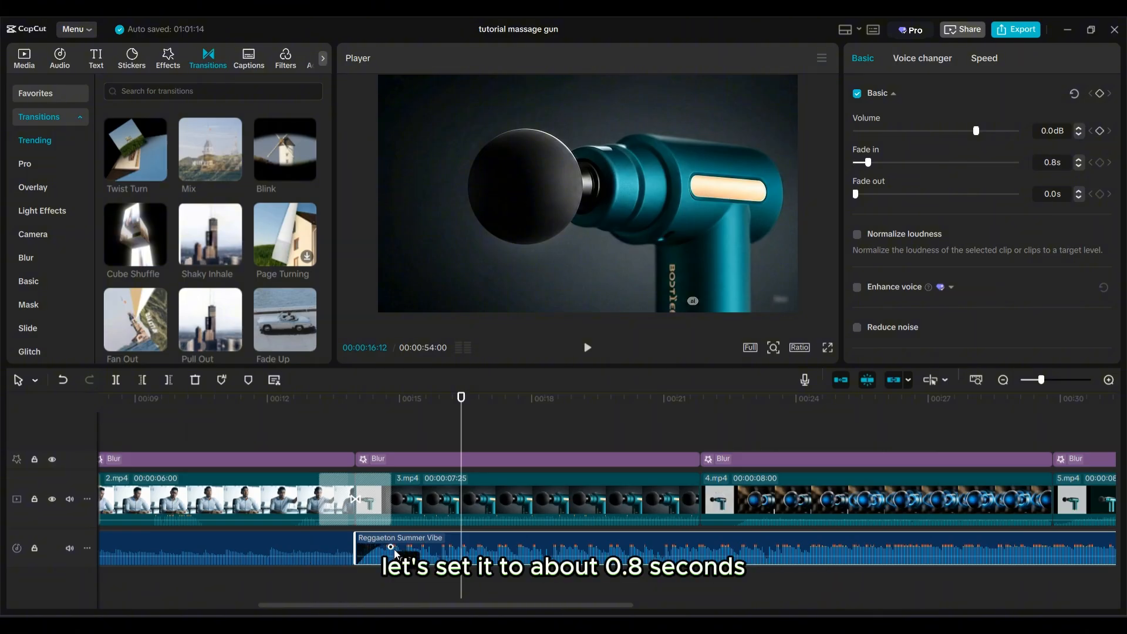
pyautogui.click(326, 439)
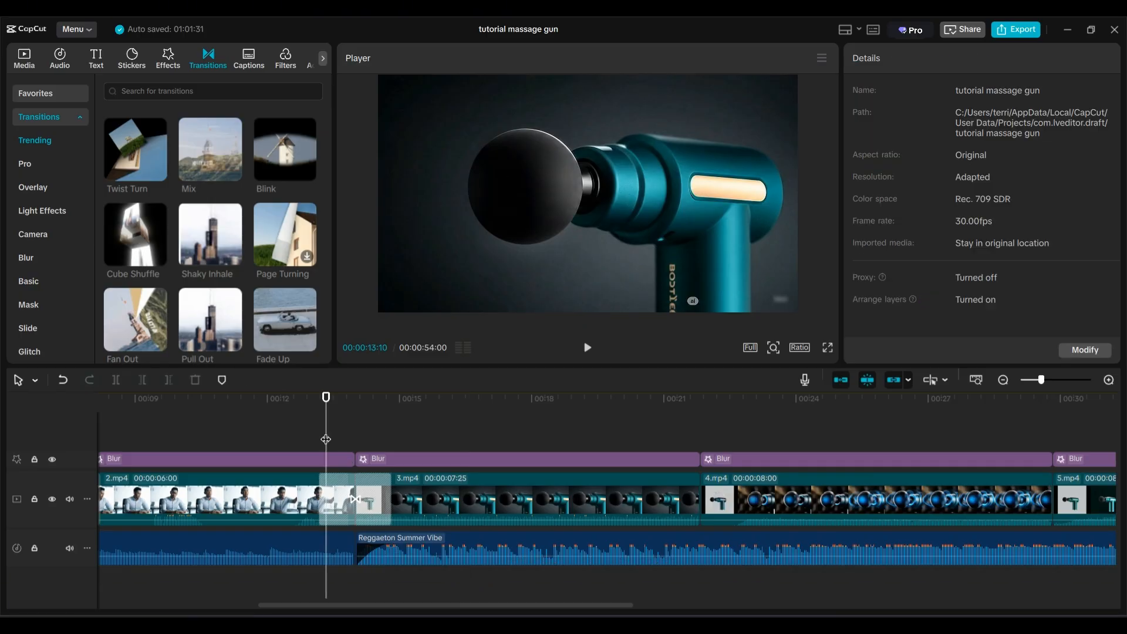
pyautogui.press('space')
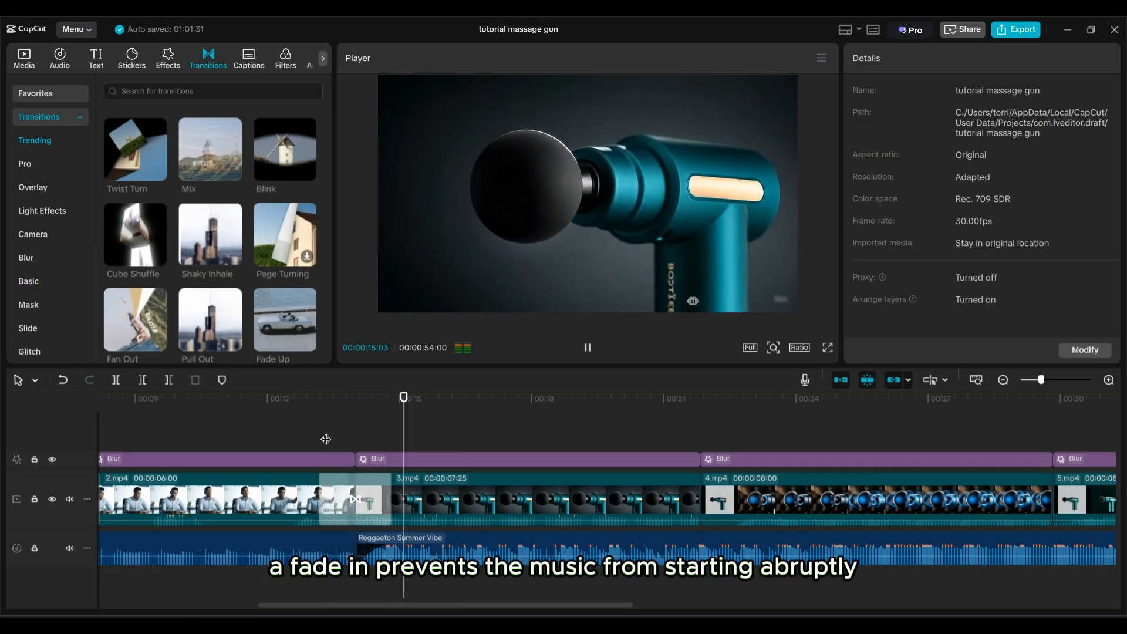
pyautogui.press('space')
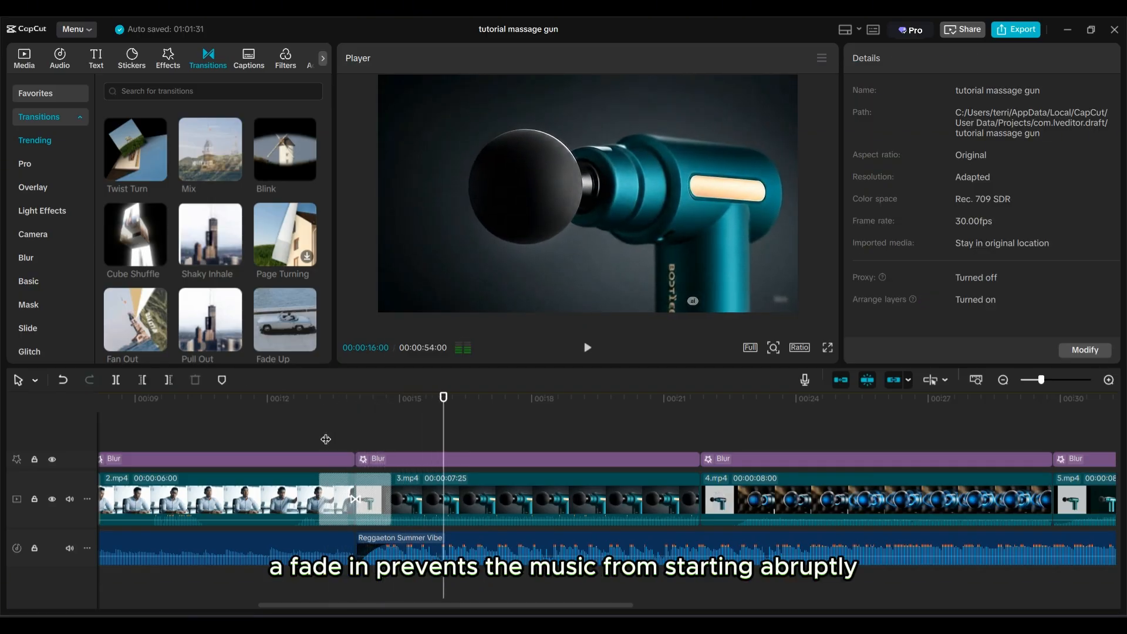
# - Give "Tragic Story" a 0.8 s fade-out at its end and play back the change to the next music track
pyautogui.click(327, 557)
pyautogui.moveTo(353, 547); pyautogui.dragTo(321, 555)
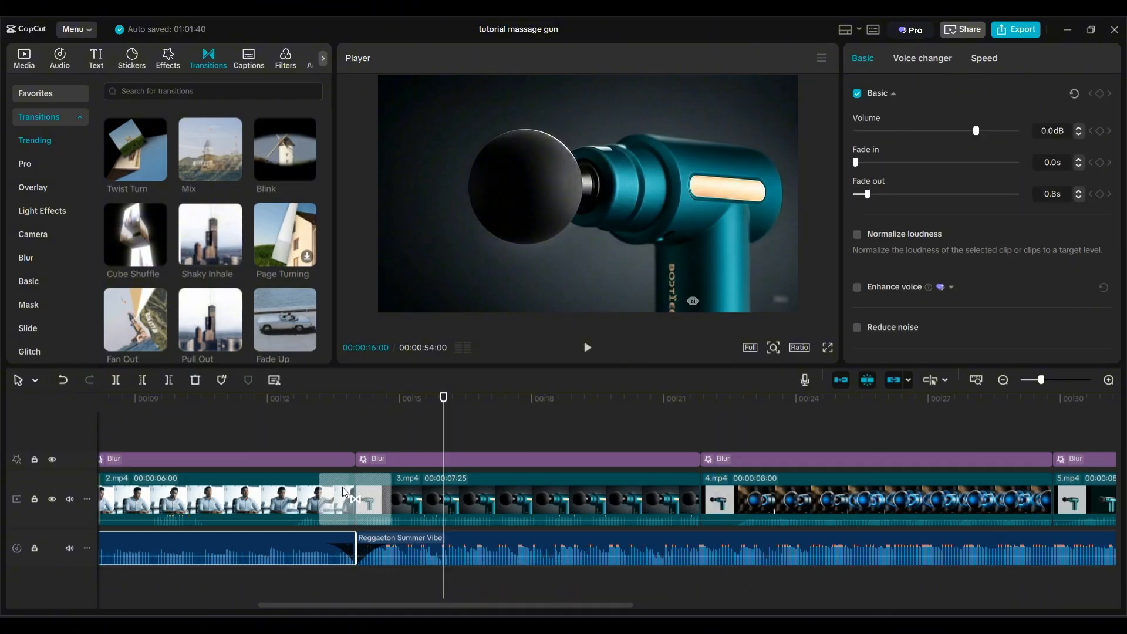
pyautogui.click(308, 440)
pyautogui.press('space')
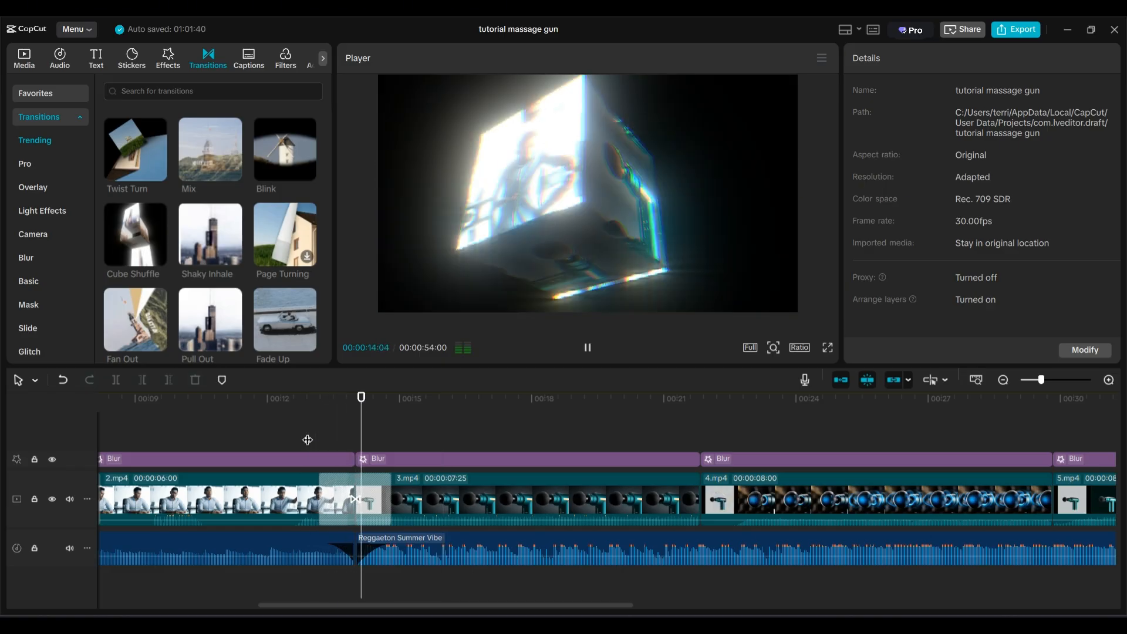
# - Trim the static product picture off the beginning of 4.mp4, shortening the clip to 00:00:07:26
pyautogui.press('space')
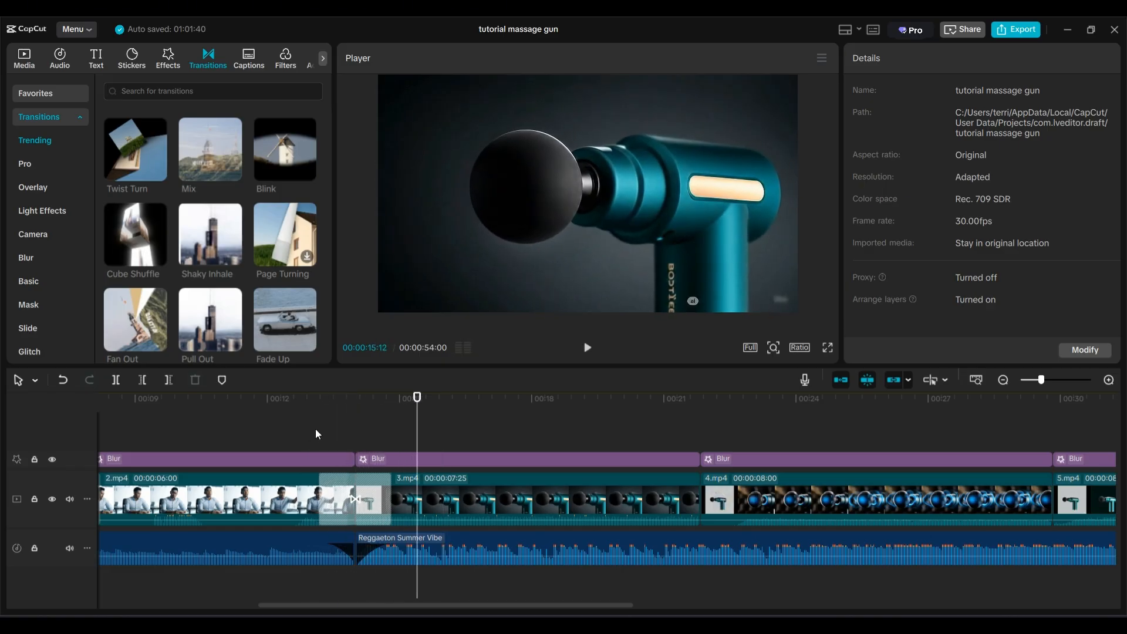
pyautogui.hotkey('shift', 'z')
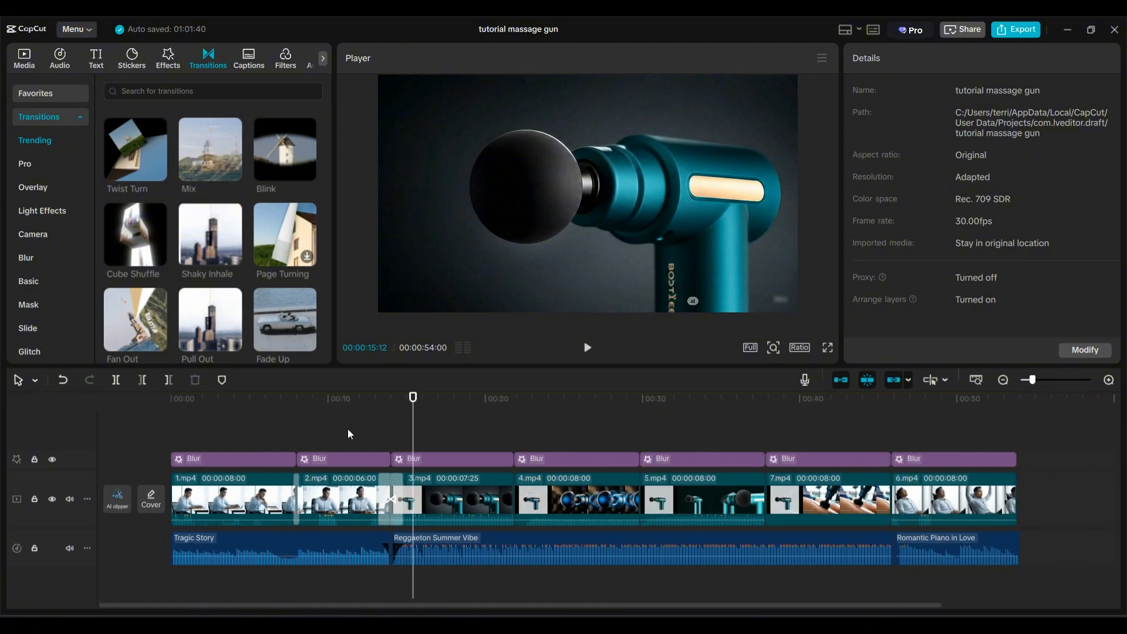
pyautogui.click(514, 437)
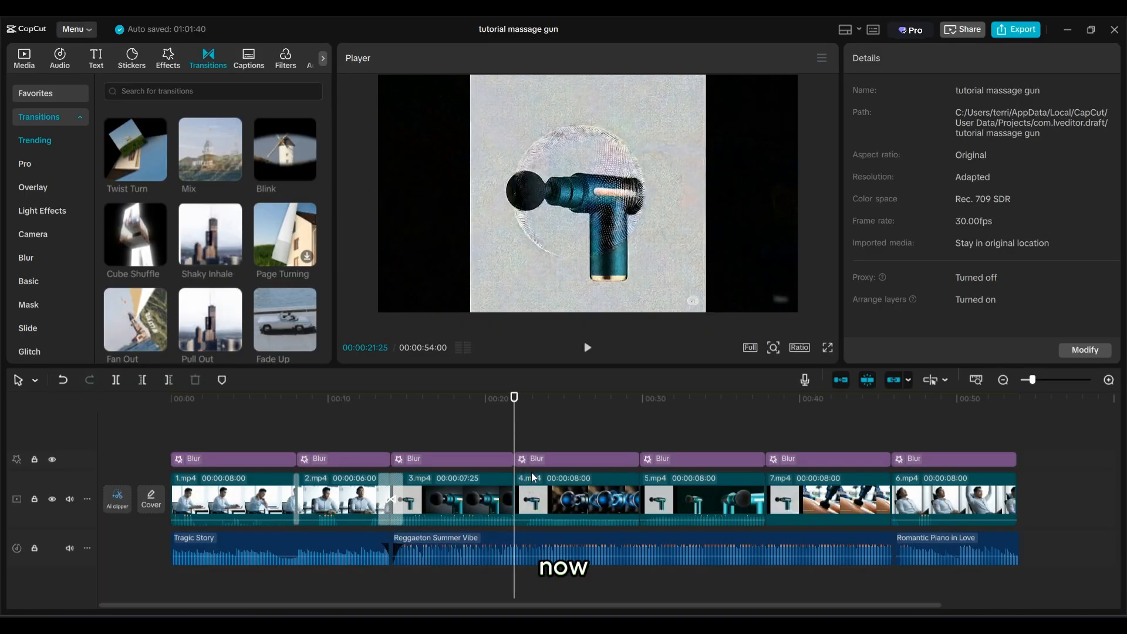
pyautogui.scroll(5, 516, 437)
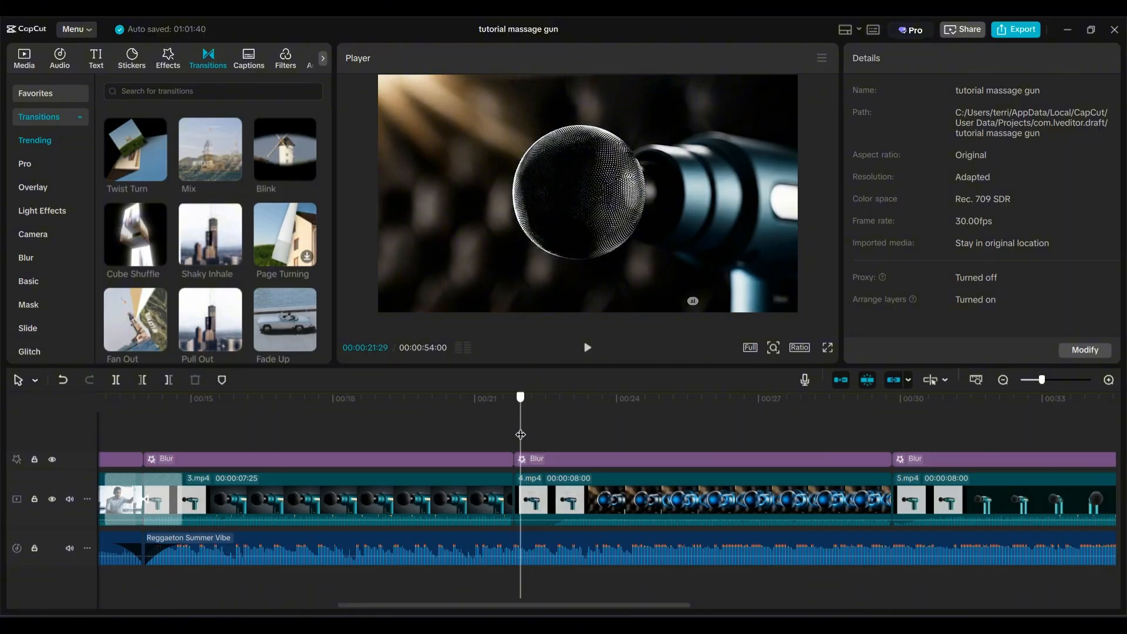
pyautogui.click(520, 436)
pyautogui.click(536, 502)
pyautogui.moveTo(511, 494); pyautogui.dragTo(518, 494)
# - Trim the static product picture off the beginnings of 5.mp4 and 7.mp4, shortening them to 00:00:07:20 and 00:00:07:27
pyautogui.click(559, 436)
pyautogui.moveTo(559, 435); pyautogui.dragTo(901, 435)
pyautogui.moveTo(886, 488); pyautogui.dragTo(901, 488)
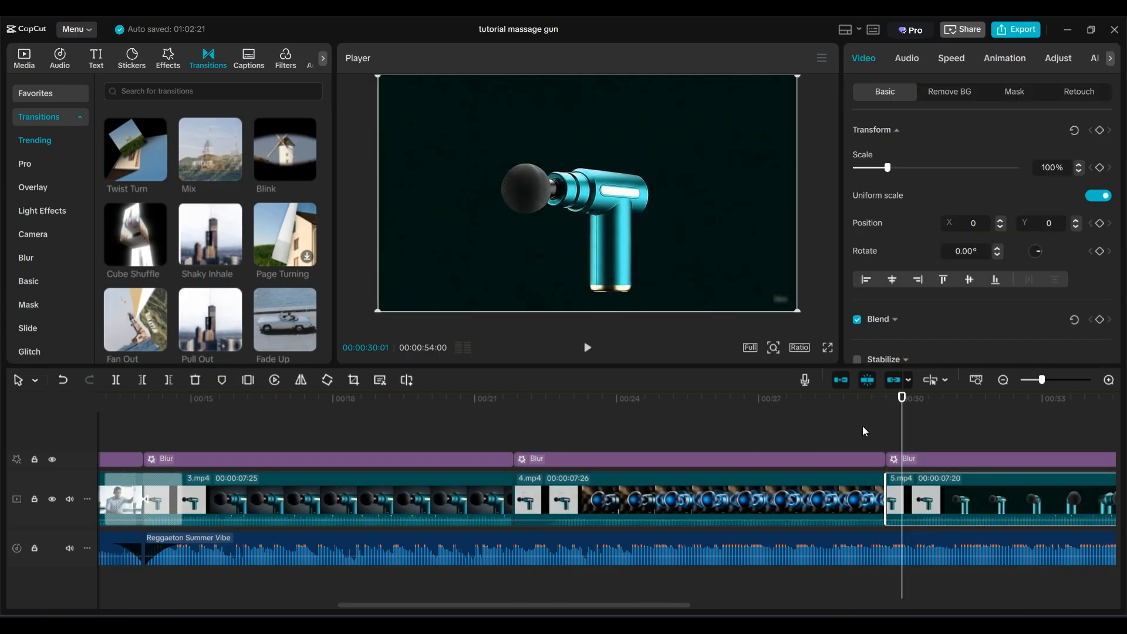
pyautogui.hscroll(5, 777, 428)
pyautogui.click(812, 443)
pyautogui.moveTo(809, 493); pyautogui.dragTo(813, 494)
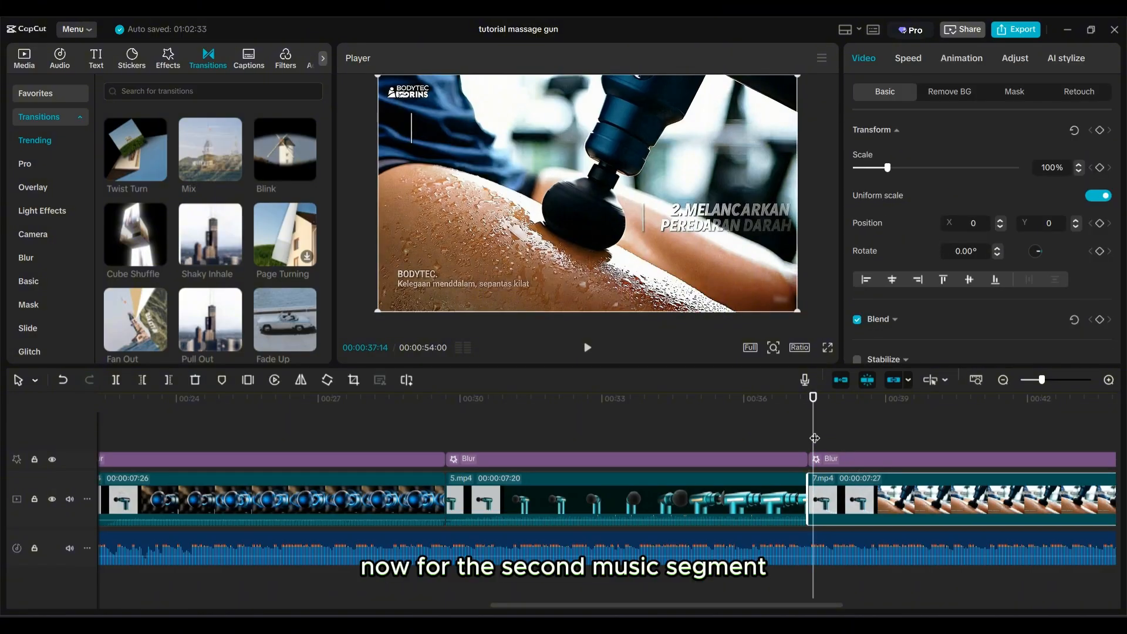
# - Shorten "Reggaeton Summer Vibe" to the end of 7.mp4 and move "Romantic Piano in Love" to the start of 6.mp4
pyautogui.moveTo(815, 438); pyautogui.dragTo(1062, 442)
pyautogui.hscroll(5, 1039, 441)
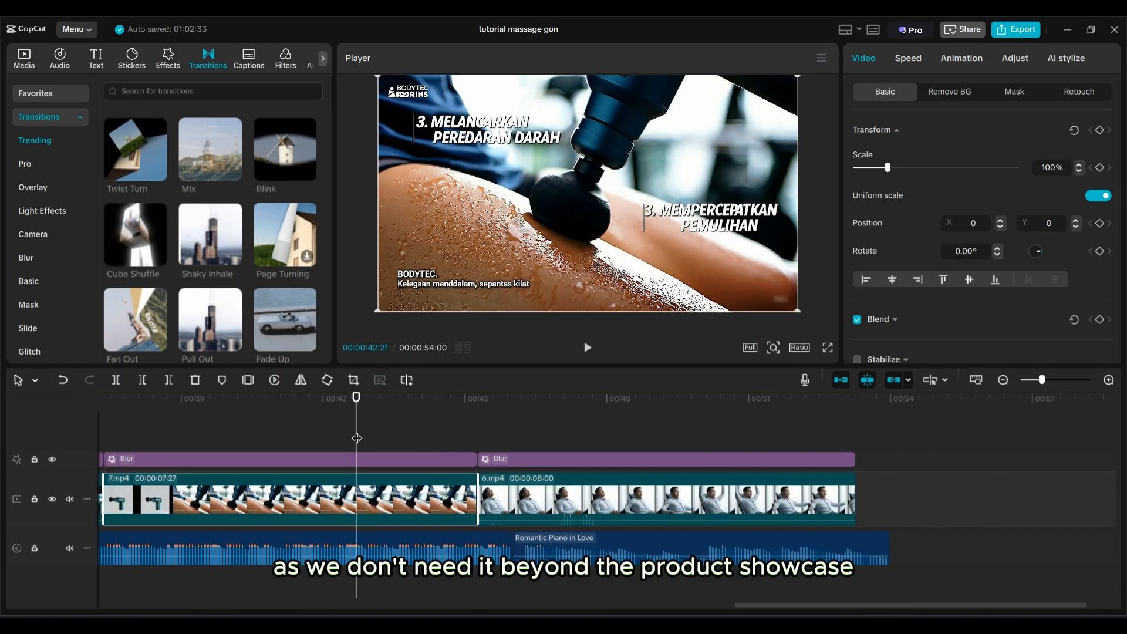
pyautogui.moveTo(357, 438); pyautogui.dragTo(552, 447)
pyautogui.click(481, 543)
pyautogui.moveTo(510, 539); pyautogui.dragTo(477, 536)
pyautogui.moveTo(609, 545); pyautogui.dragTo(574, 541)
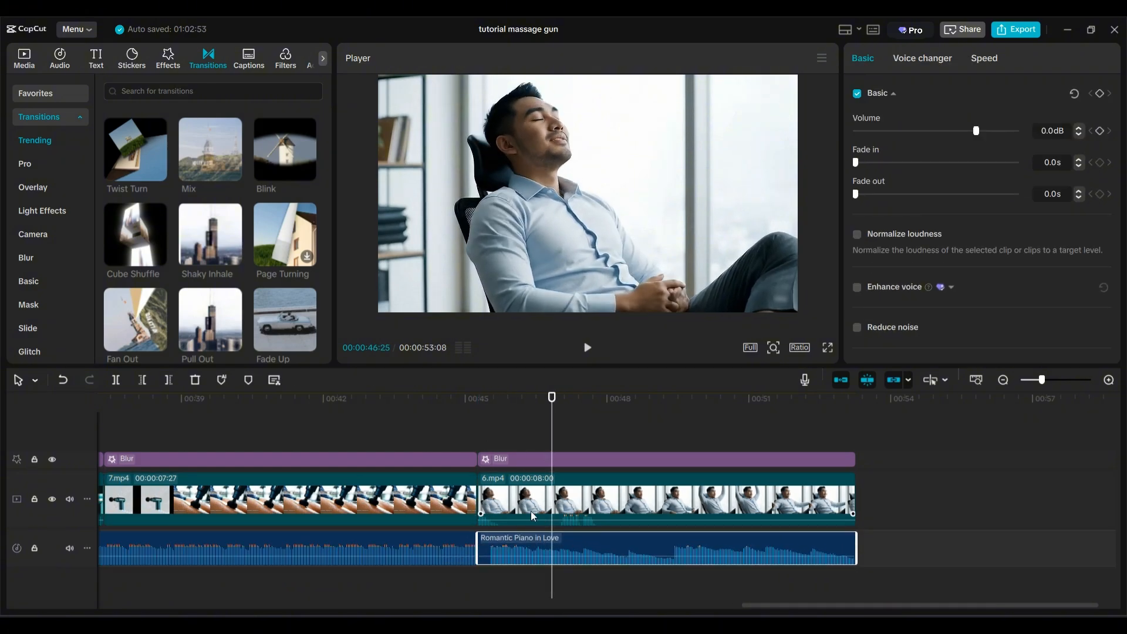
# - Find the Spin Counter-clockwise transition among the trending ones and add it between 3.mp4 and 4.mp4 at 00:00:21:25
pyautogui.scroll(-5, 482, 456)
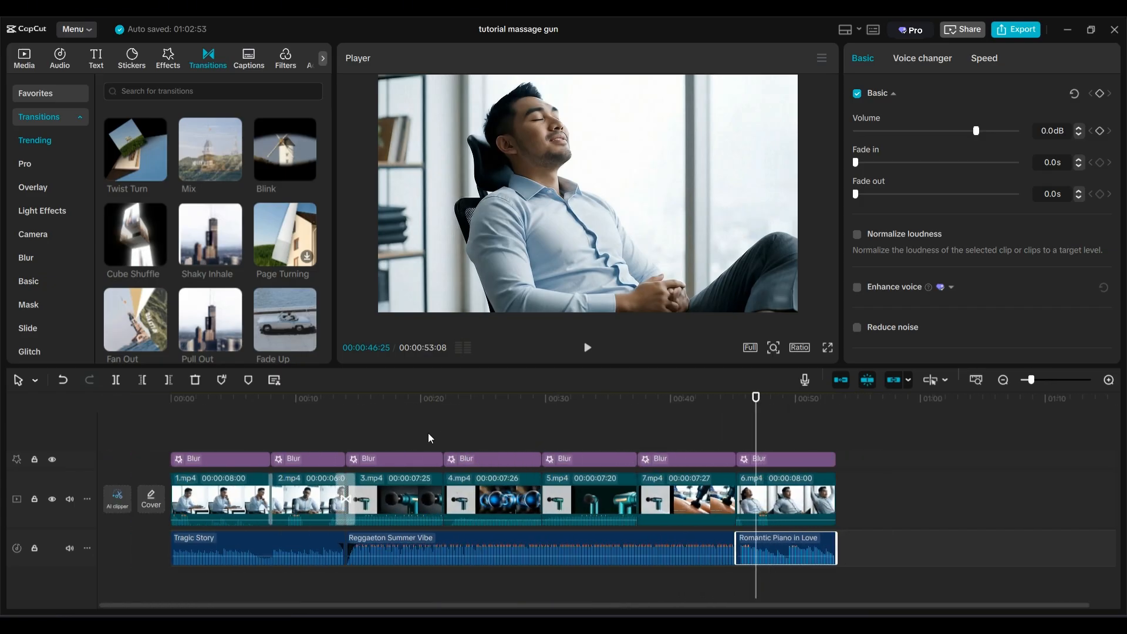
pyautogui.moveTo(437, 435); pyautogui.dragTo(445, 436)
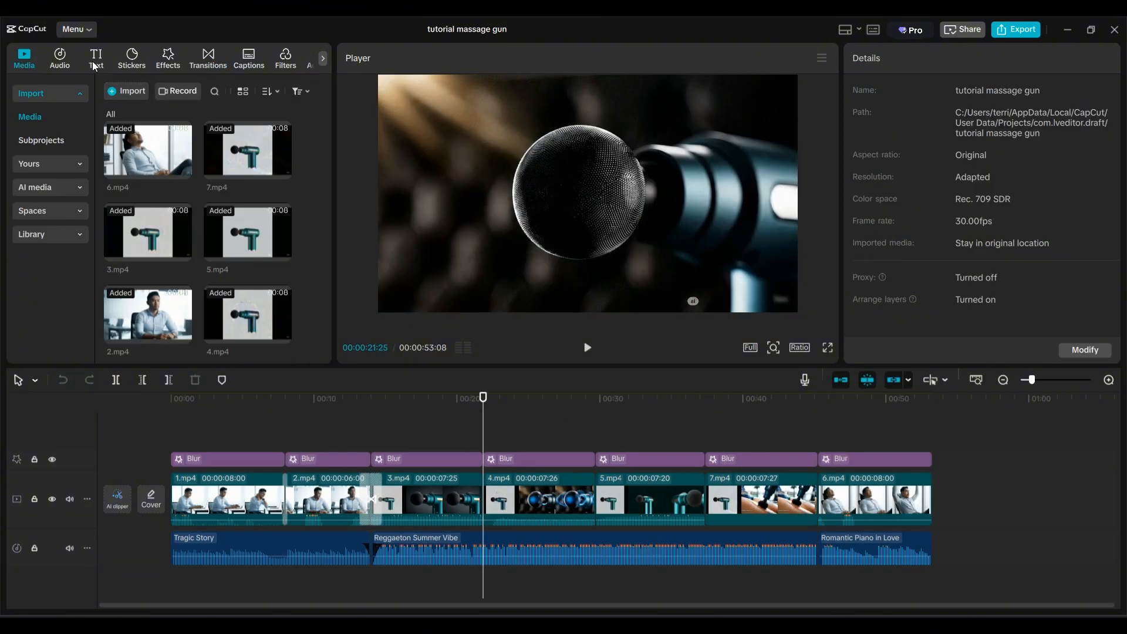
pyautogui.click(208, 60)
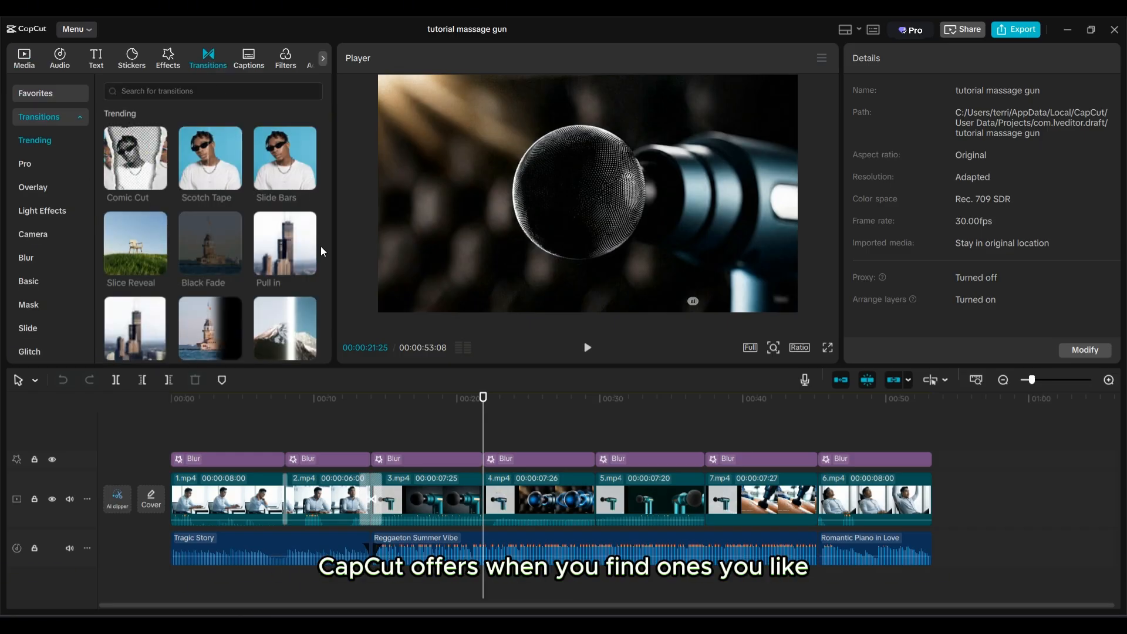
pyautogui.scroll(-2, 320, 246)
pyautogui.scroll(-1, 321, 251)
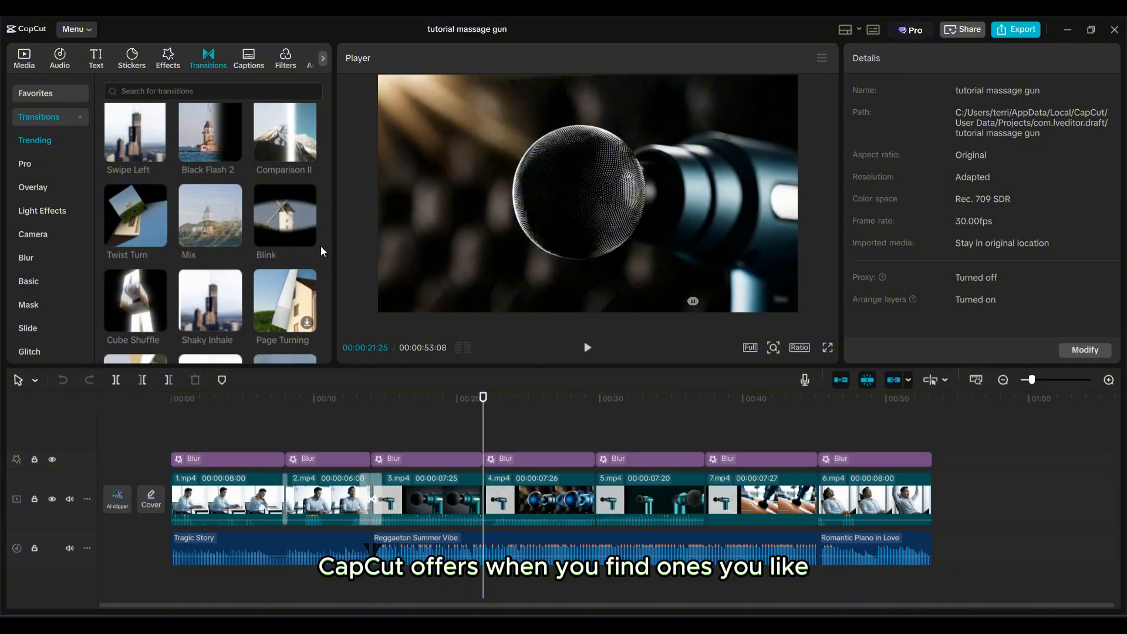
pyautogui.scroll(-2, 320, 245)
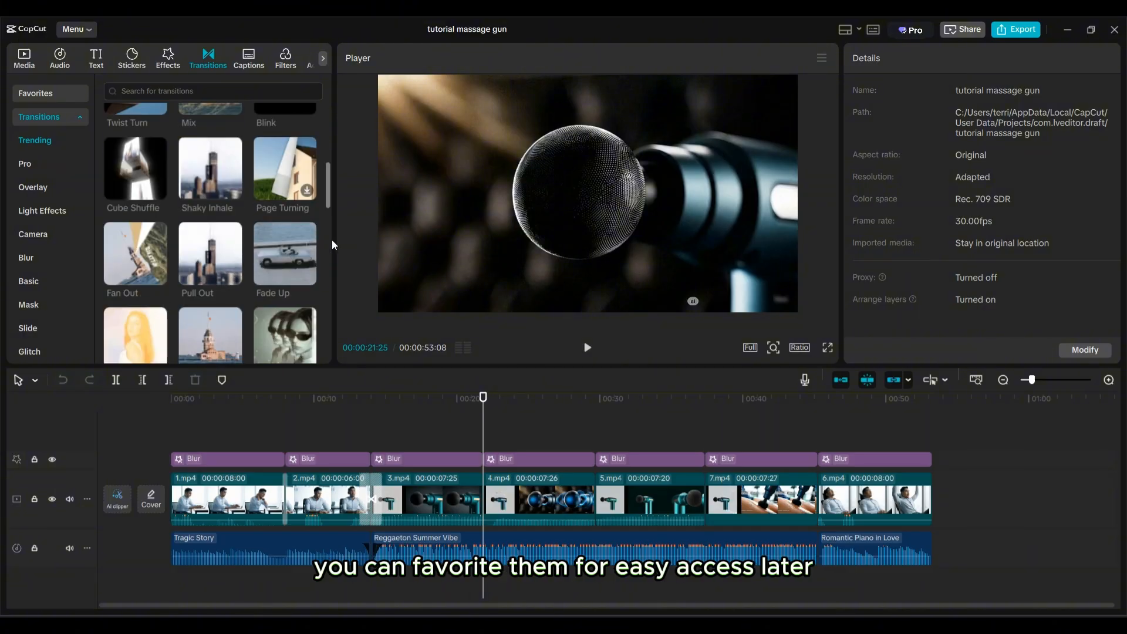
pyautogui.scroll(-3, 328, 242)
pyautogui.scroll(-5, 328, 248)
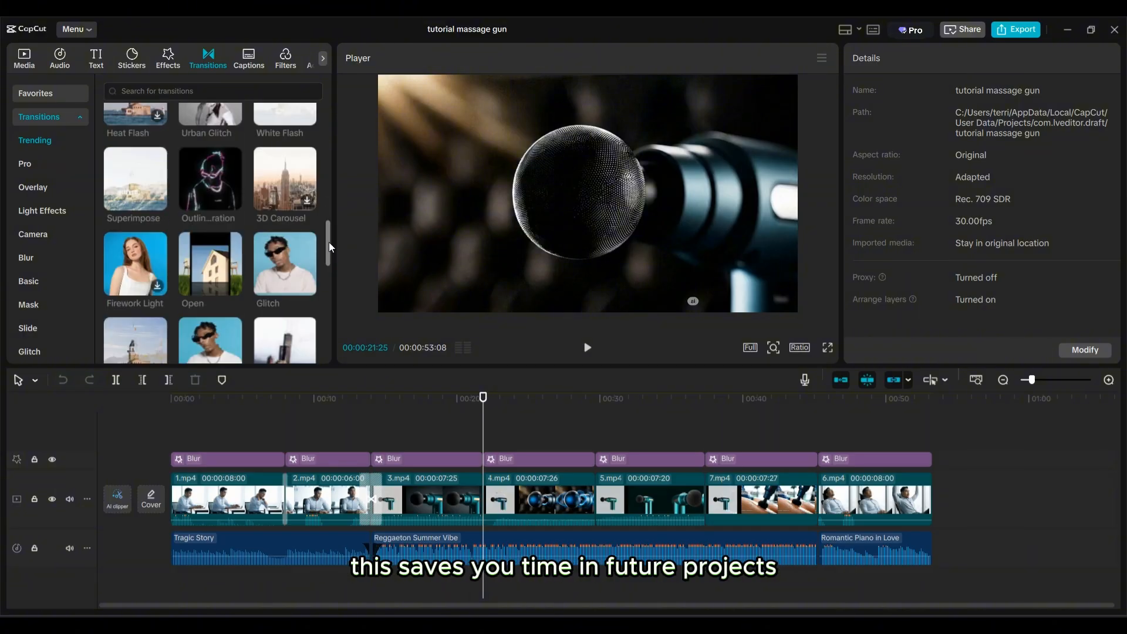
pyautogui.scroll(-5, 329, 247)
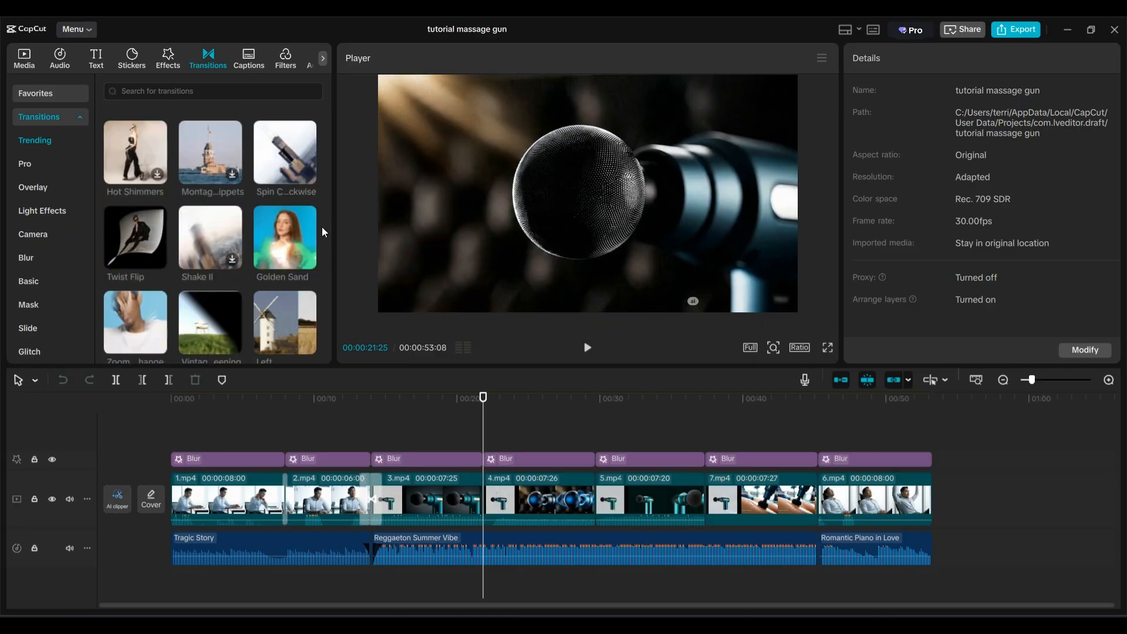
pyautogui.moveTo(283, 146)
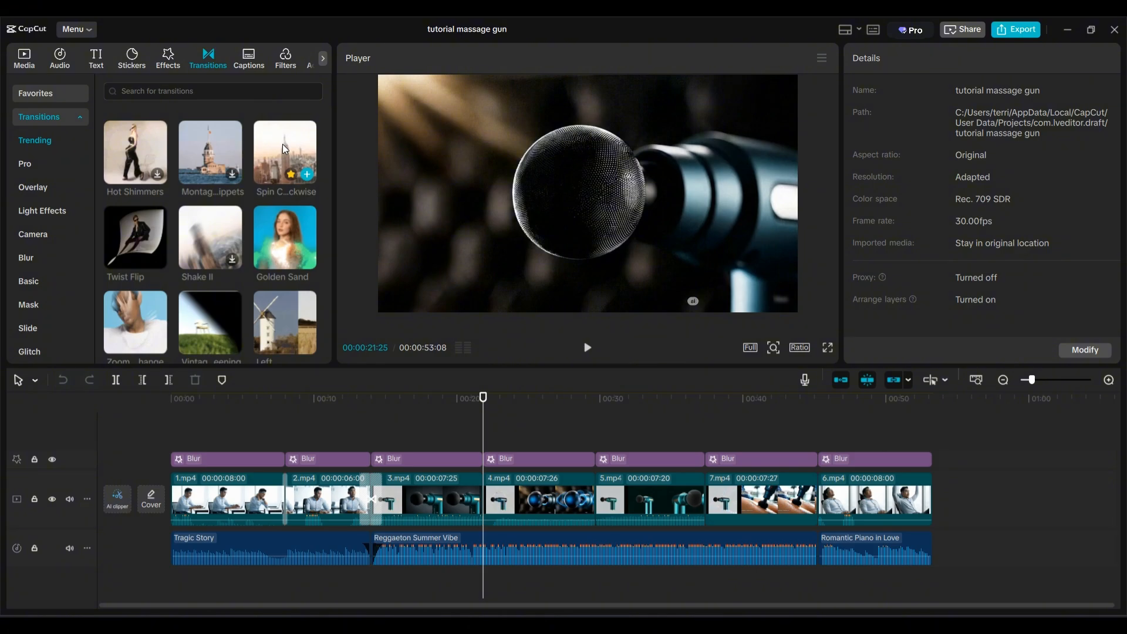
pyautogui.click(308, 173)
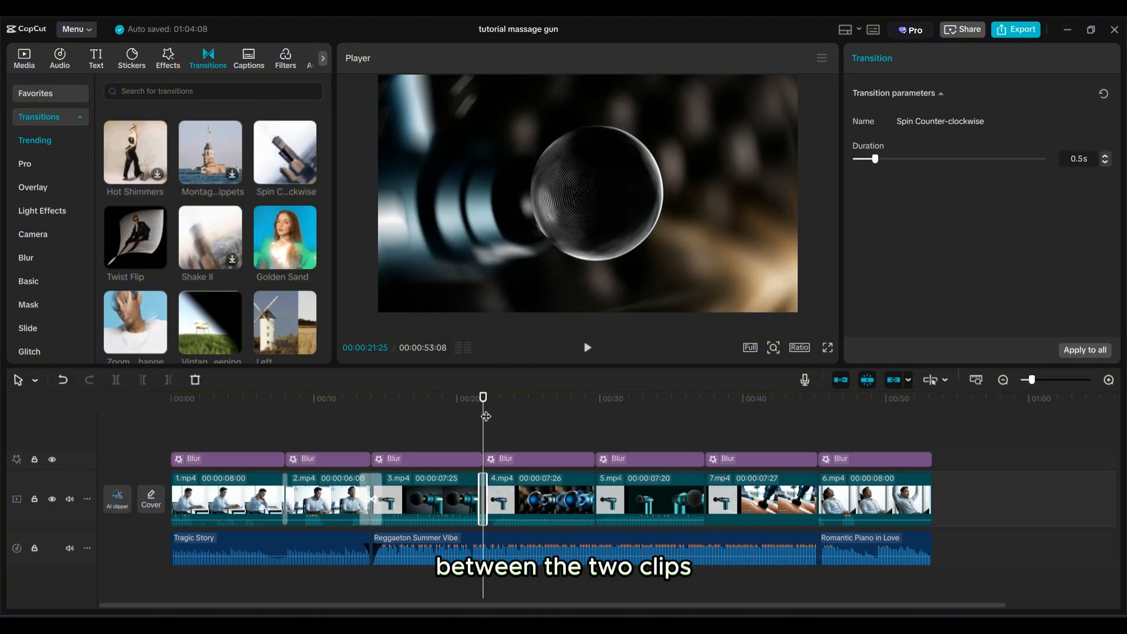
# - Search for "sunset", add the Sunset Flash transition with duplicate frames between 5.mp4 and 7.mp4 at 00:00:37:11, and play it back
pyautogui.moveTo(484, 421); pyautogui.dragTo(597, 427)
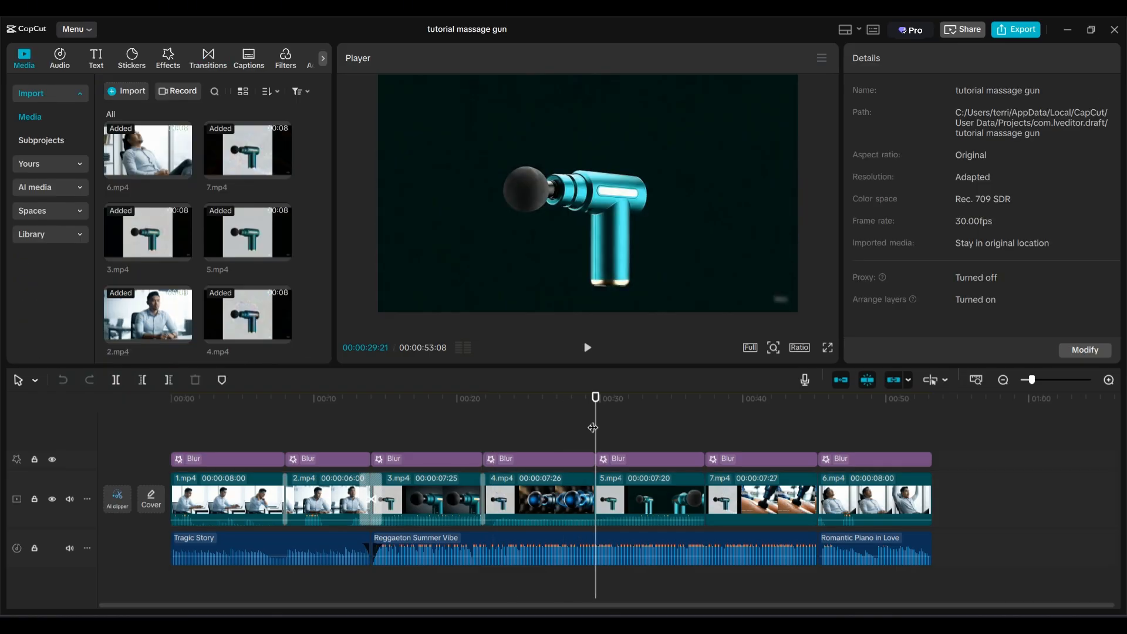
pyautogui.moveTo(594, 428); pyautogui.dragTo(711, 436)
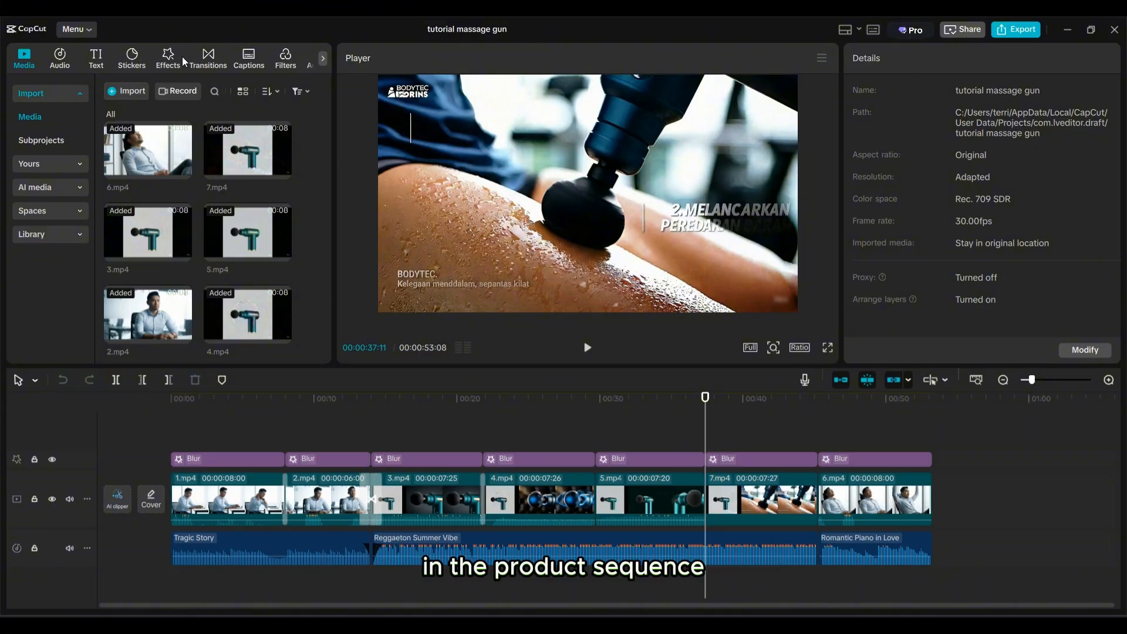
pyautogui.click(208, 63)
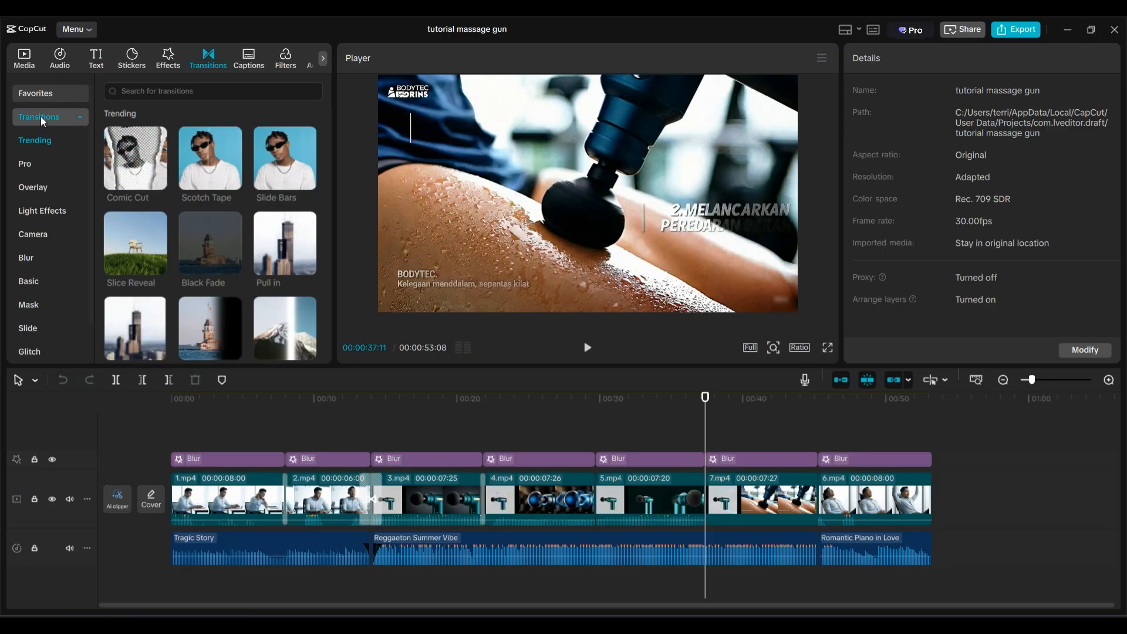
pyautogui.click(189, 92)
pyautogui.write('sunset')
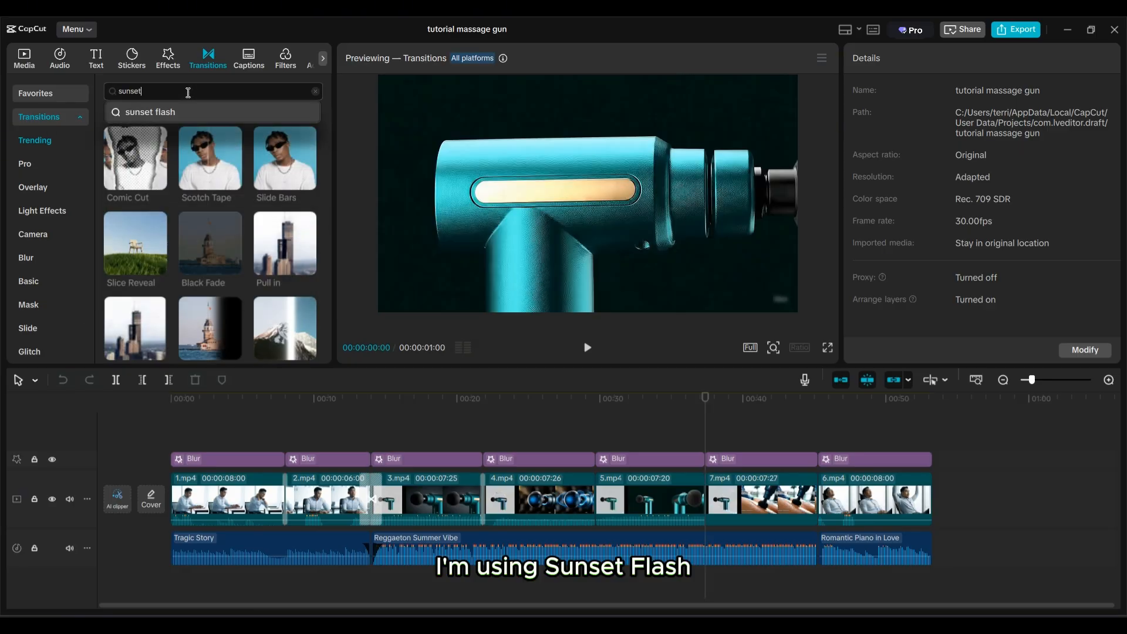
pyautogui.press('Return')
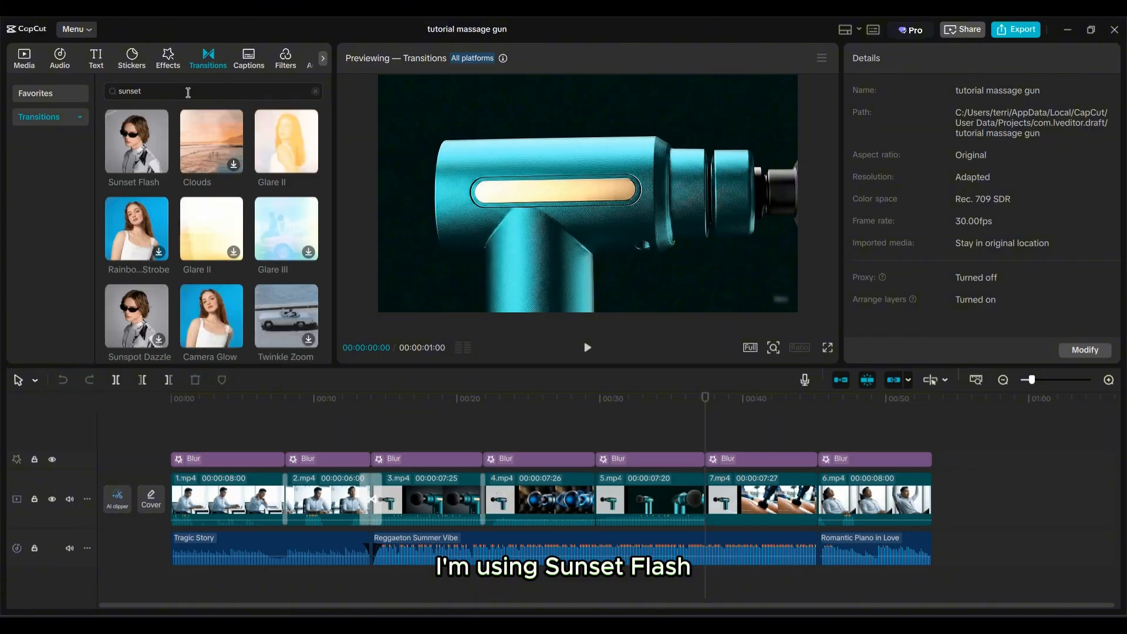
pyautogui.moveTo(154, 121)
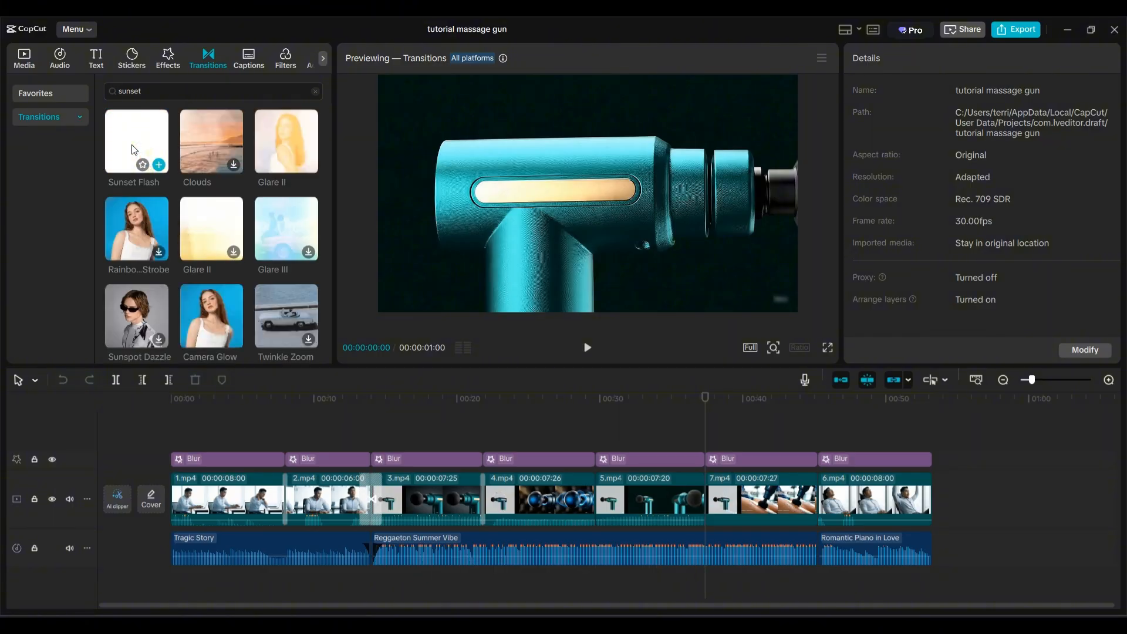
pyautogui.click(158, 164)
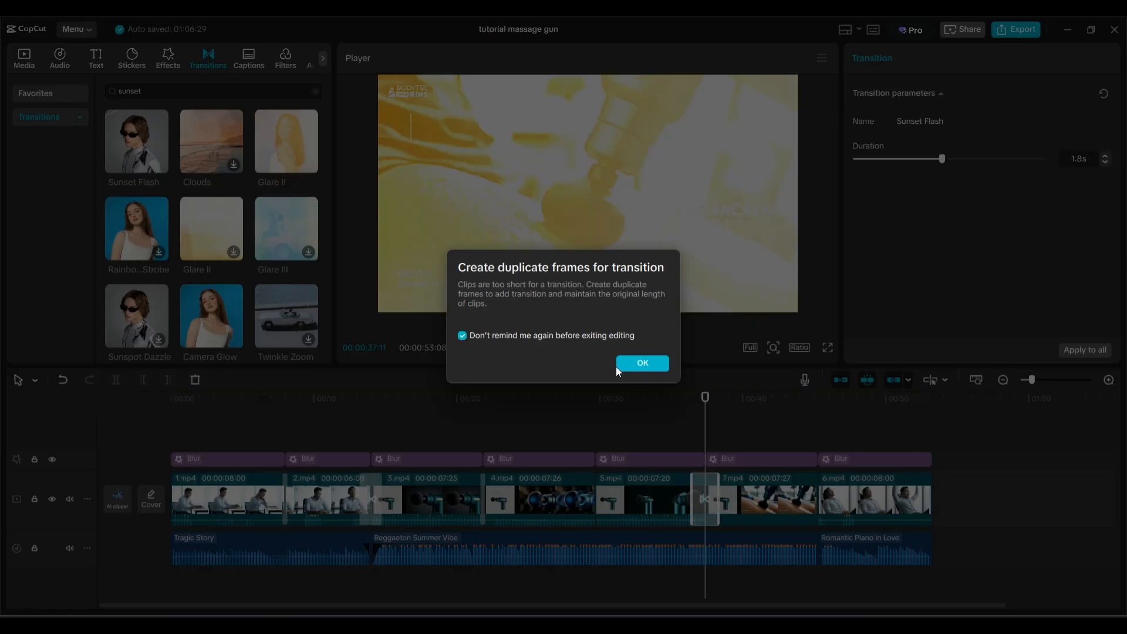
pyautogui.click(635, 365)
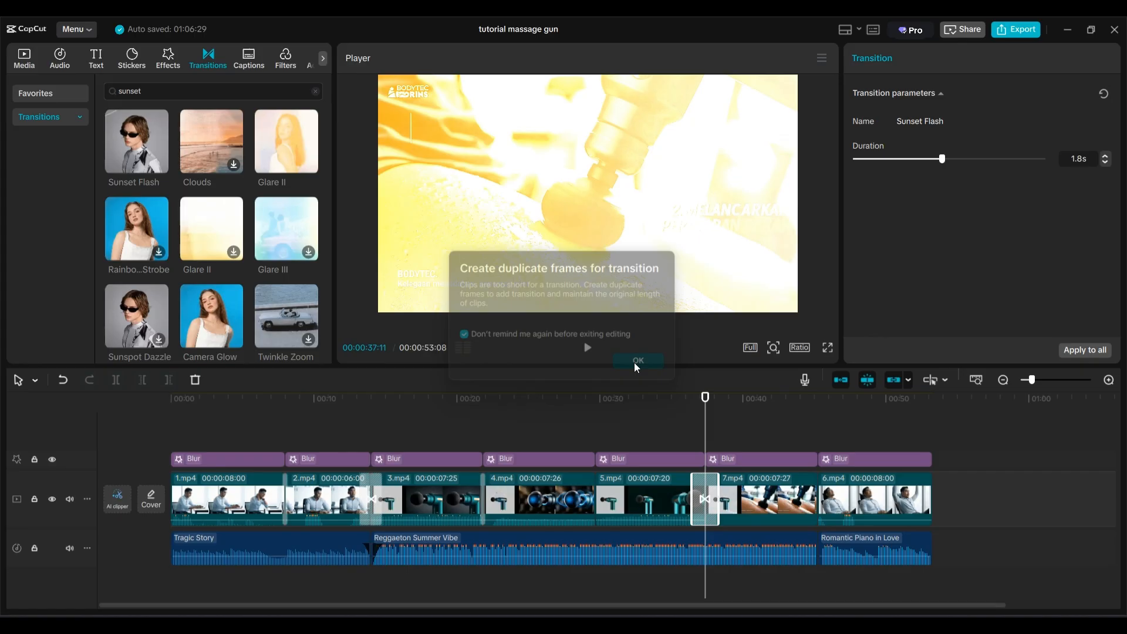
pyautogui.click(693, 434)
pyautogui.press('space')
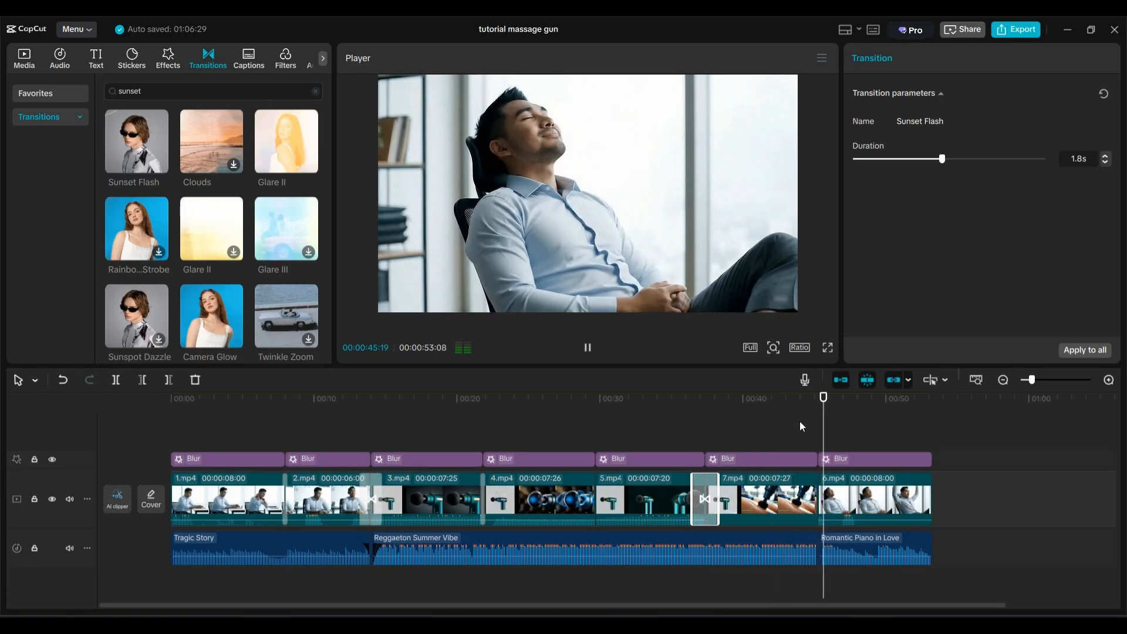
pyautogui.press('space')
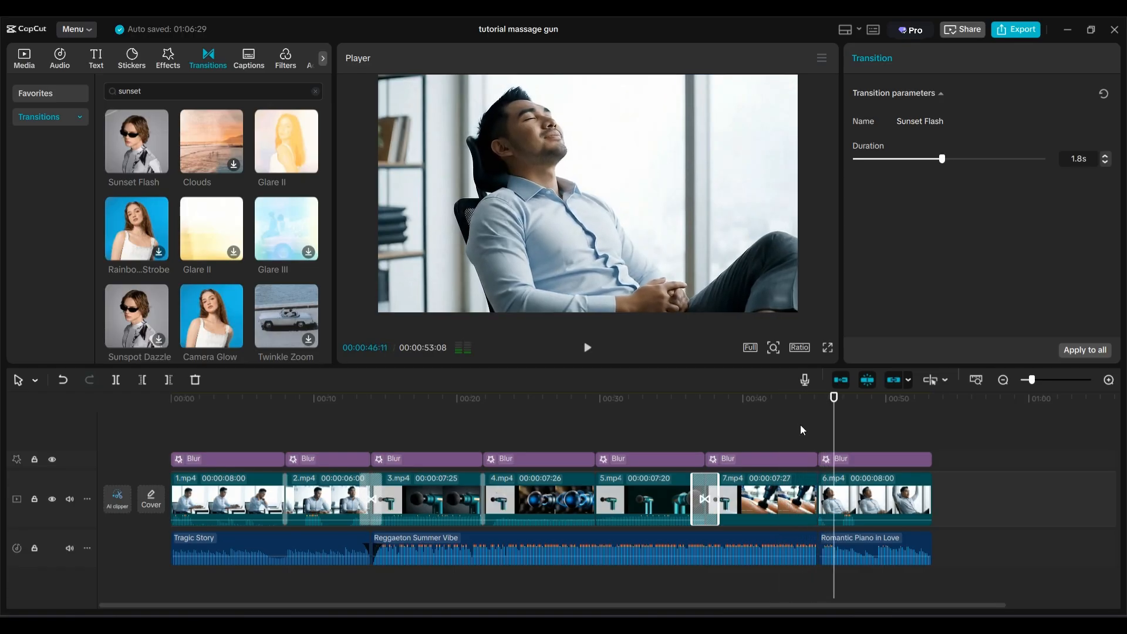
# - Give 7.mp4 the Fade Out closing animation with a 0.5 s duration and play back its change to 6.mp4
pyautogui.click(800, 491)
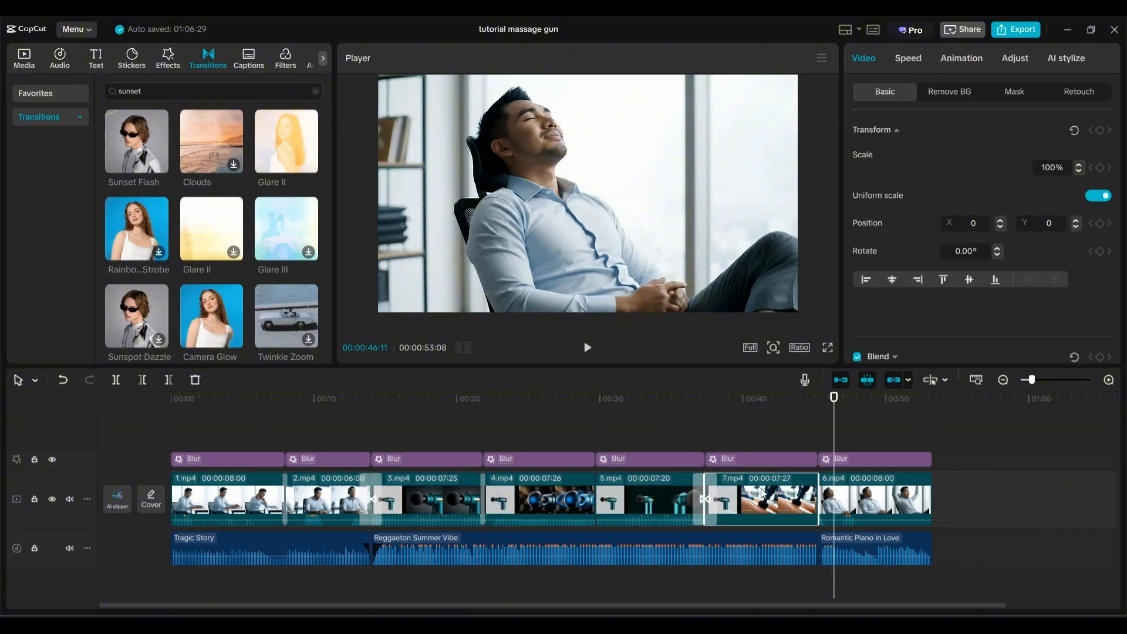
pyautogui.click(962, 57)
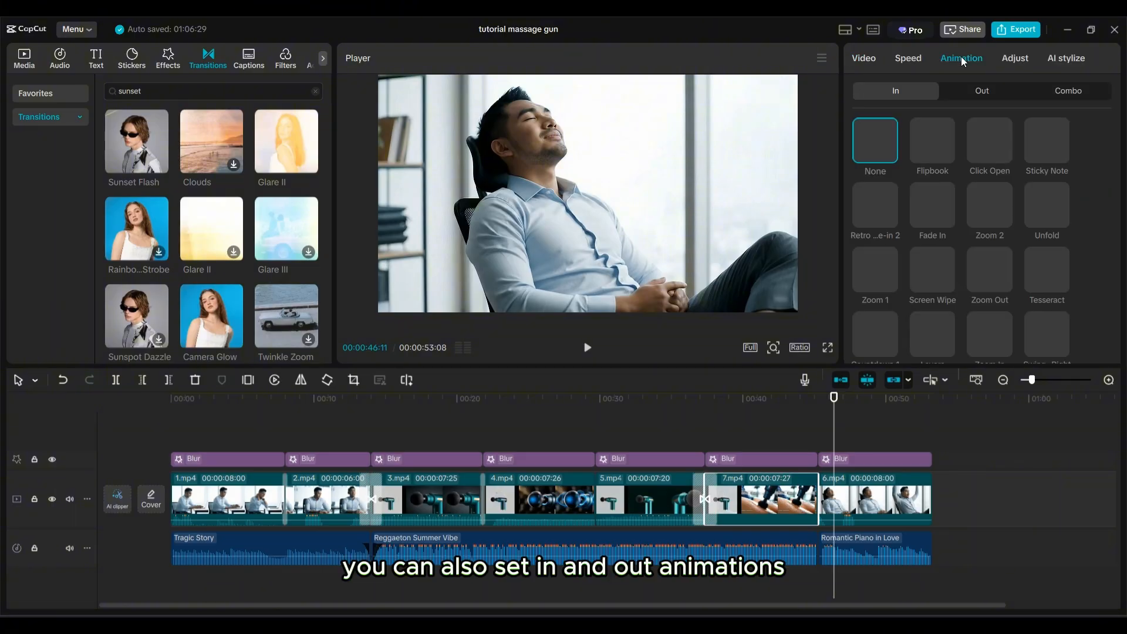
pyautogui.click(980, 93)
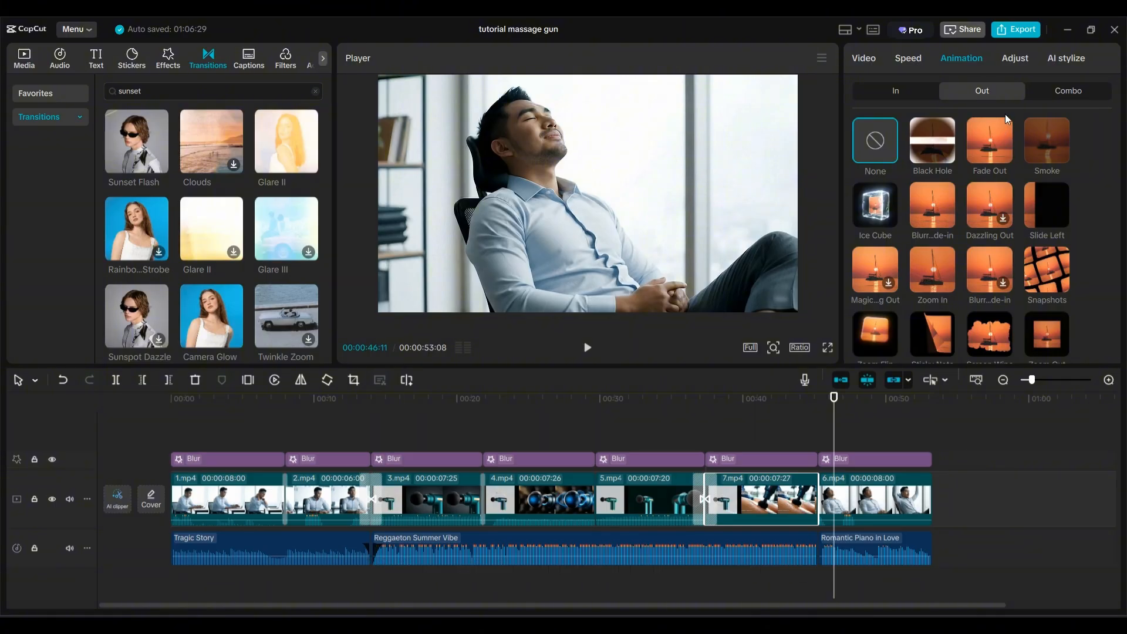
pyautogui.click(992, 144)
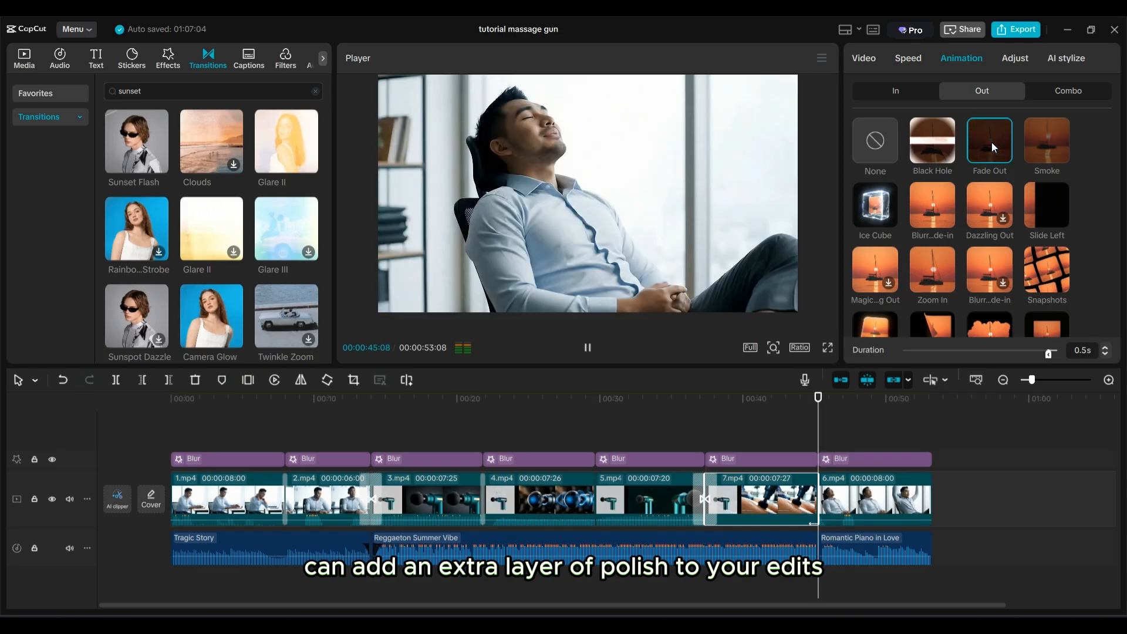
pyautogui.click(792, 433)
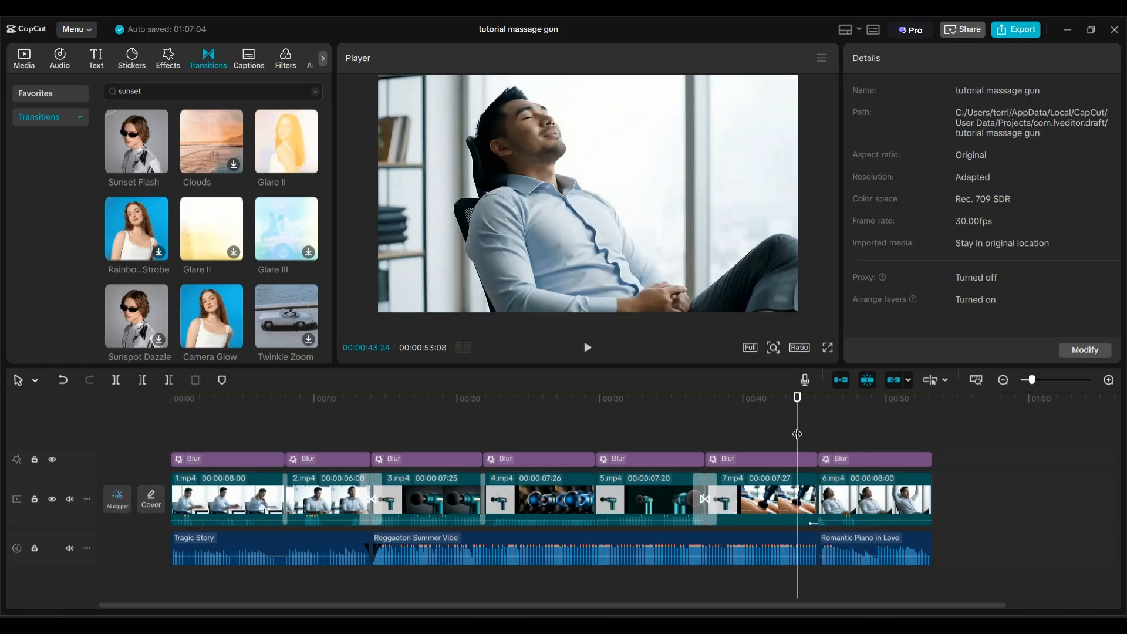
pyautogui.press('space')
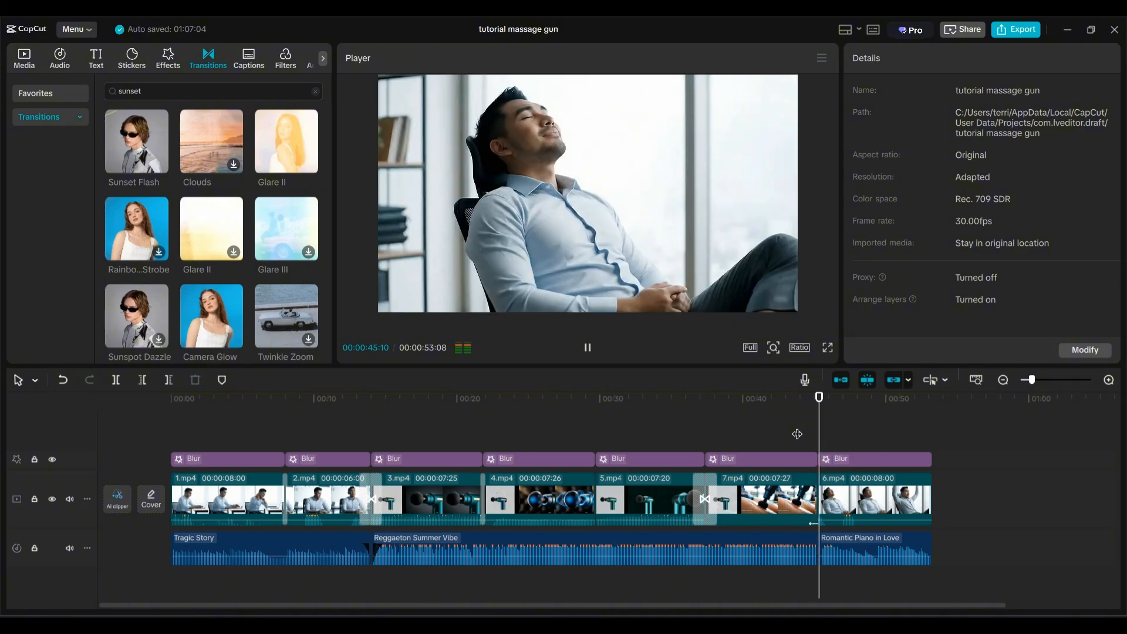
pyautogui.press('space')
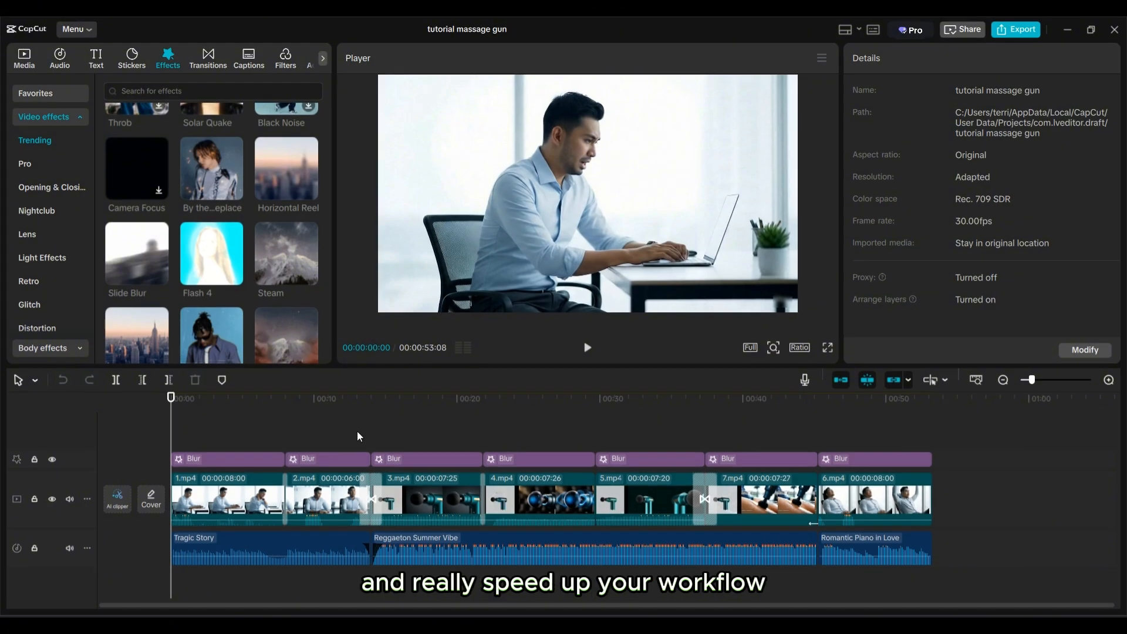
# - Add the favorite Zigzag View video effect over 3.mp4 at 00:00:14:25 with its default speed and play it back
pyautogui.click(371, 430)
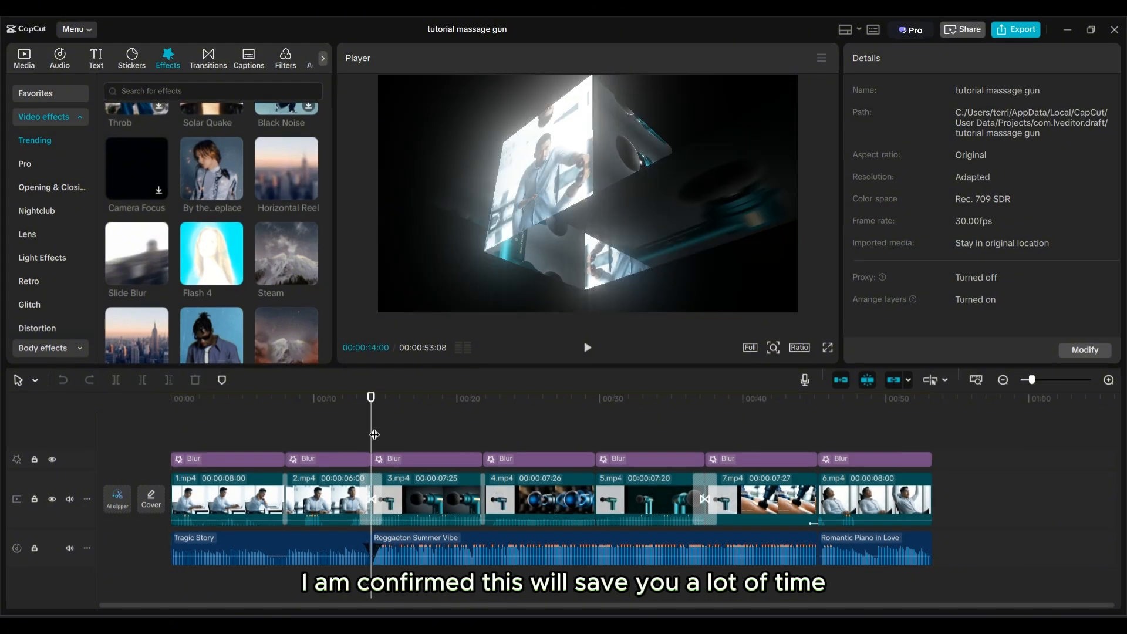
pyautogui.scroll(2, 375, 435)
pyautogui.click(391, 438)
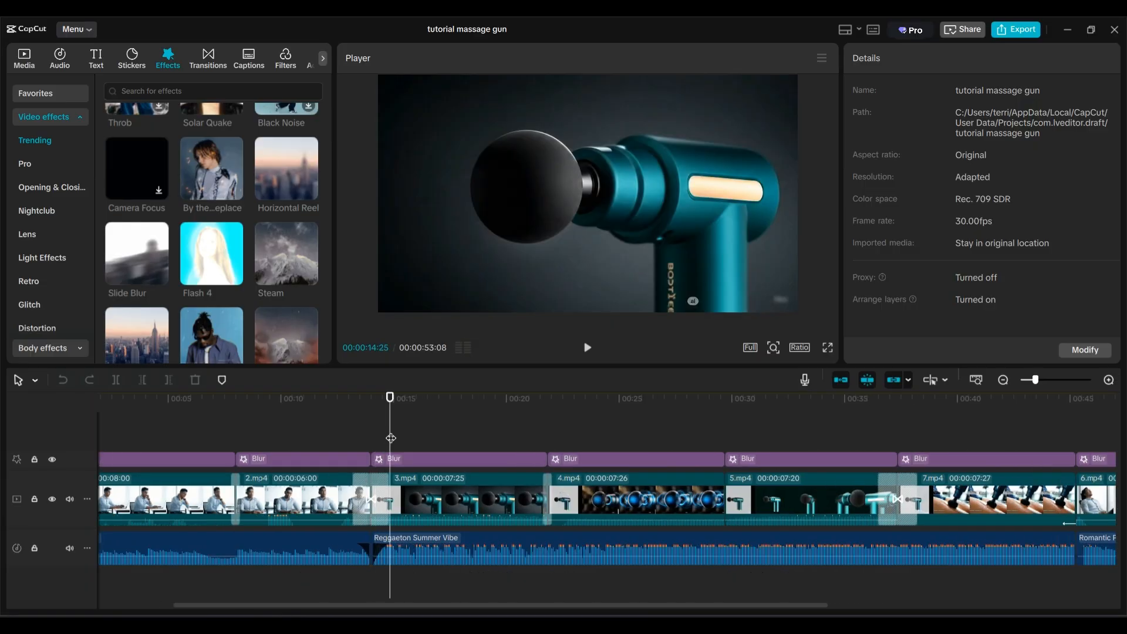
pyautogui.click(31, 93)
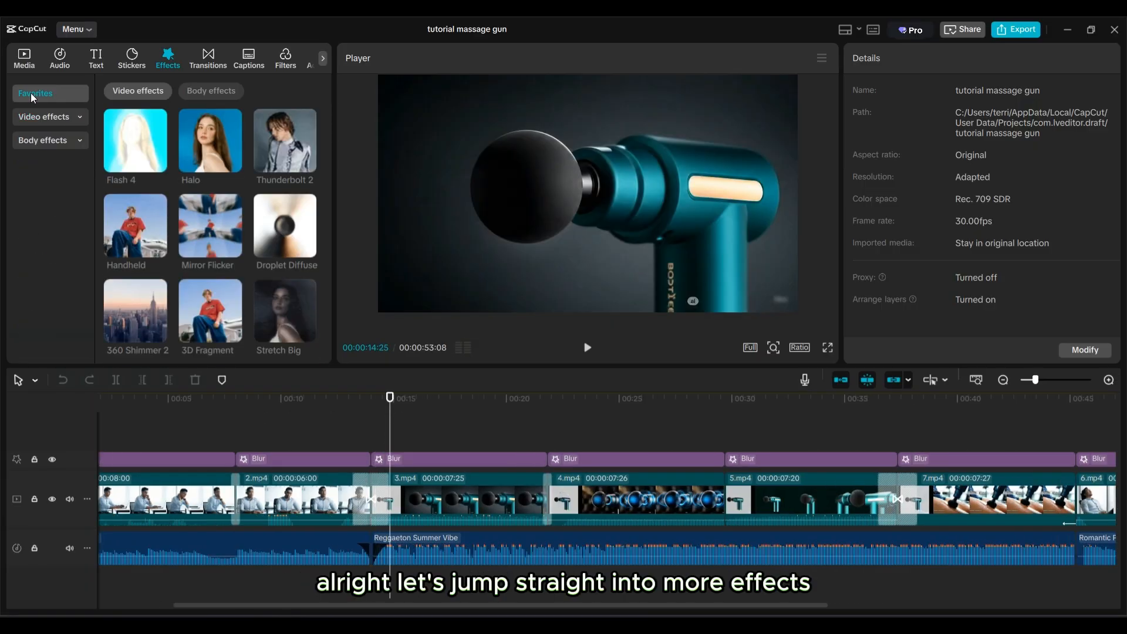
pyautogui.scroll(-2, 270, 268)
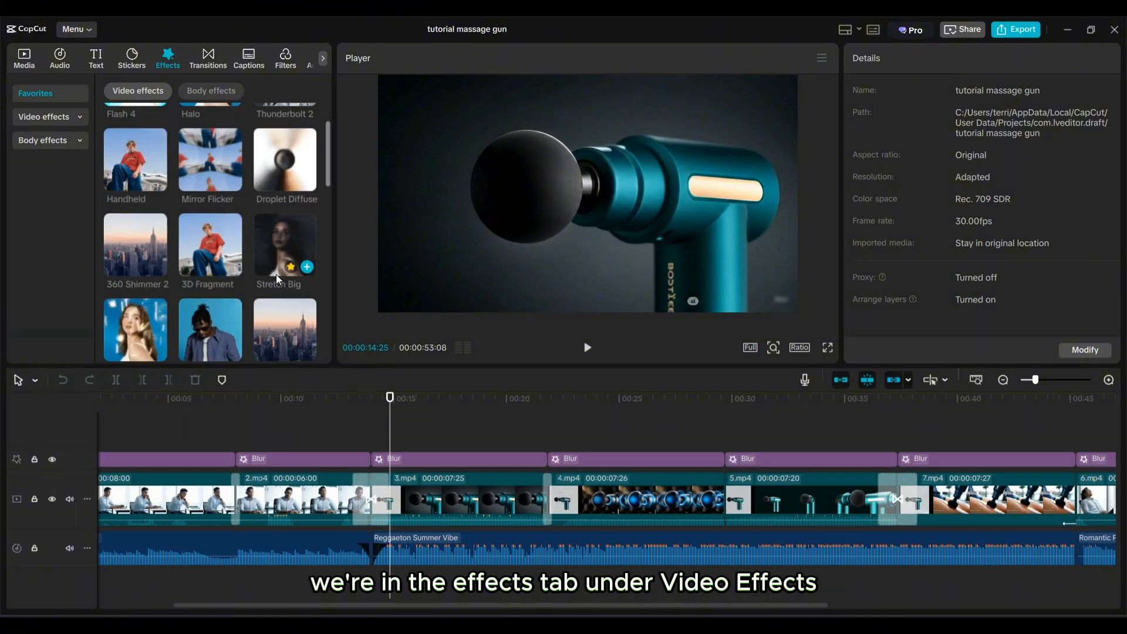
pyautogui.scroll(-4, 284, 270)
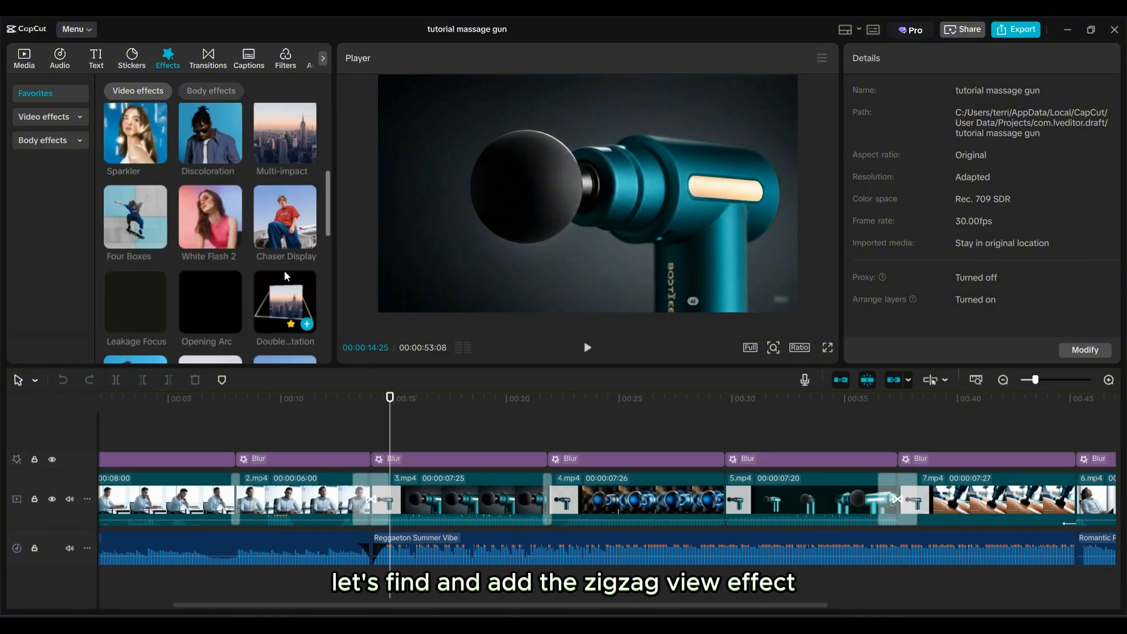
pyautogui.scroll(-3, 285, 270)
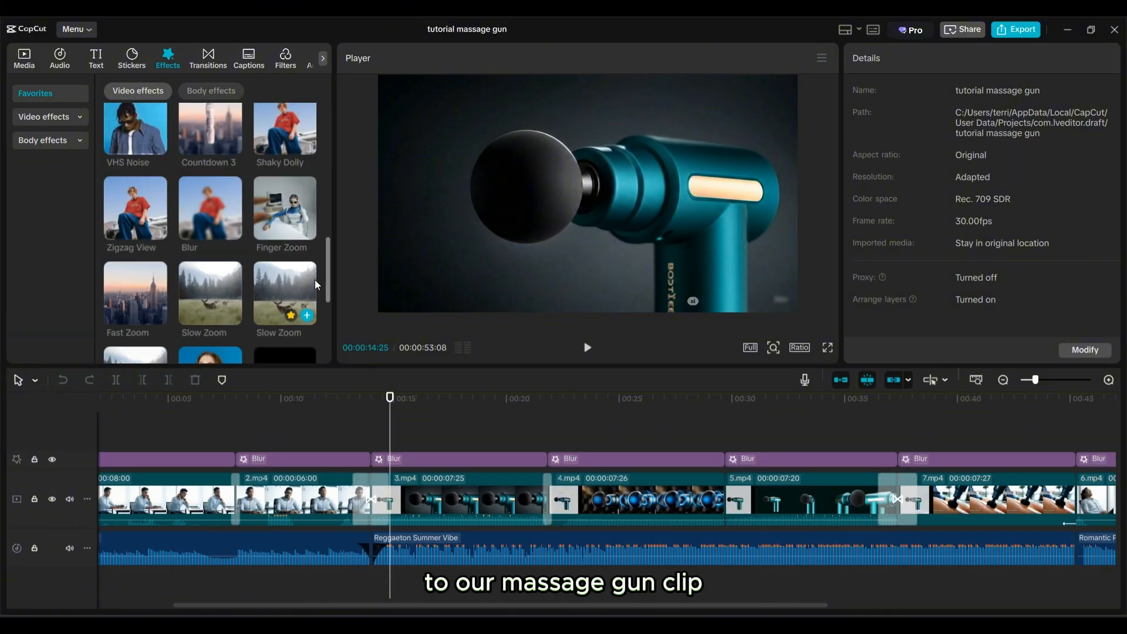
pyautogui.scroll(-2, 314, 285)
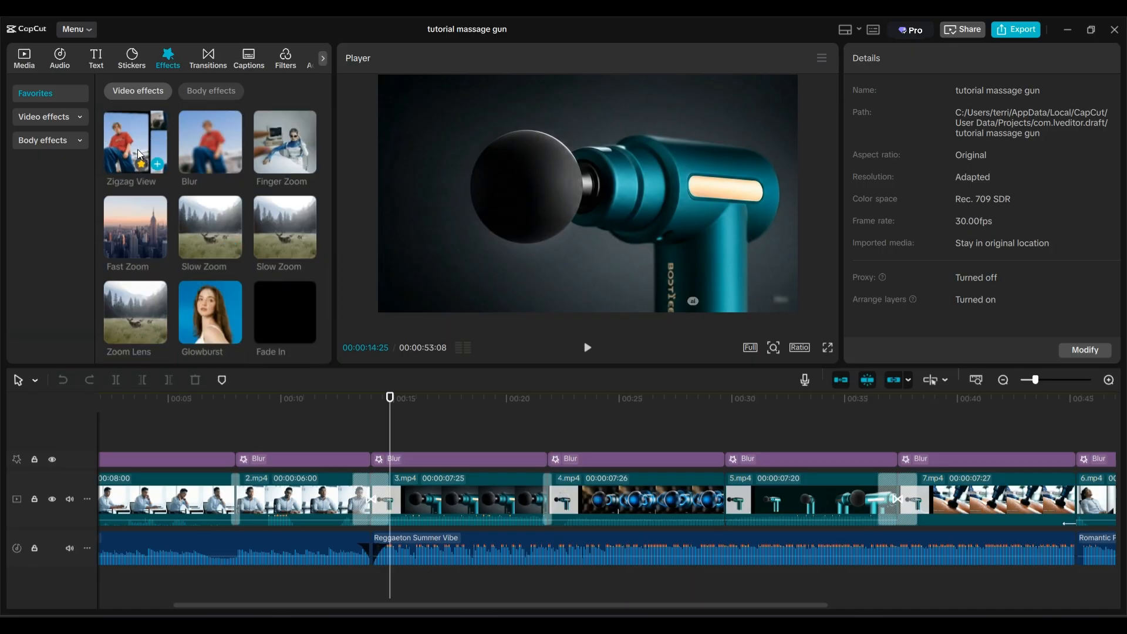
pyautogui.click(156, 164)
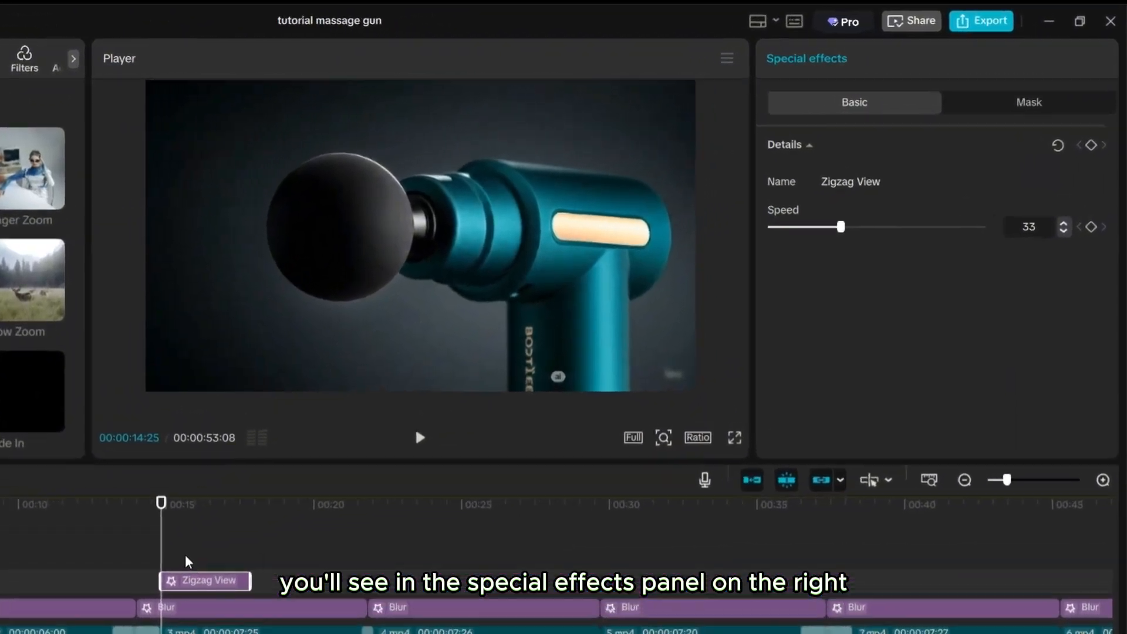
pyautogui.press('space')
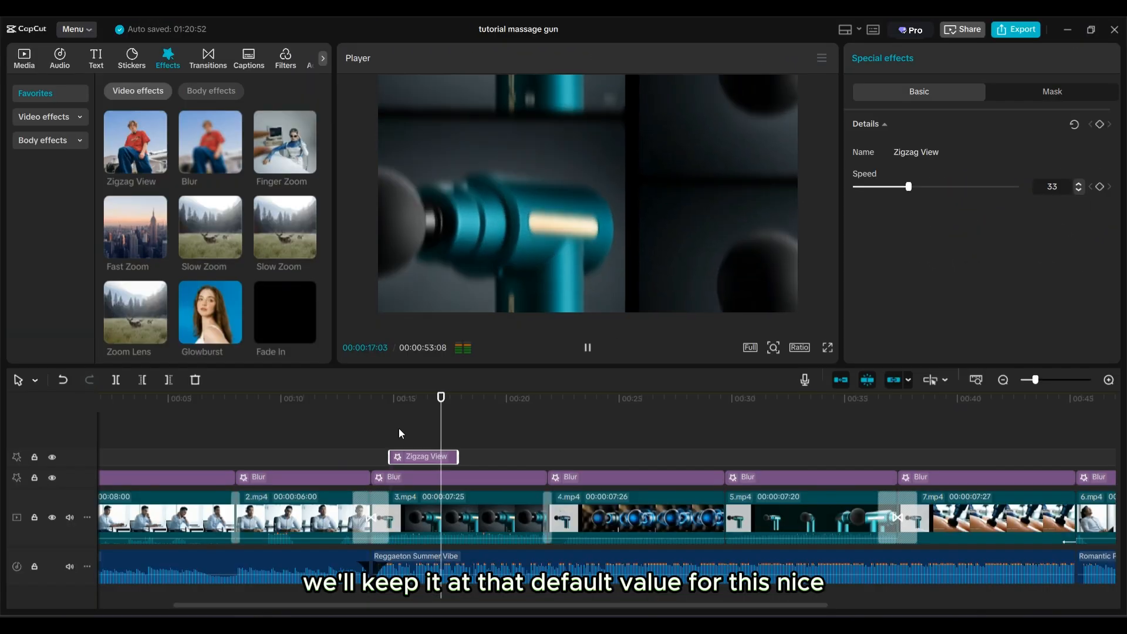
pyautogui.press('space')
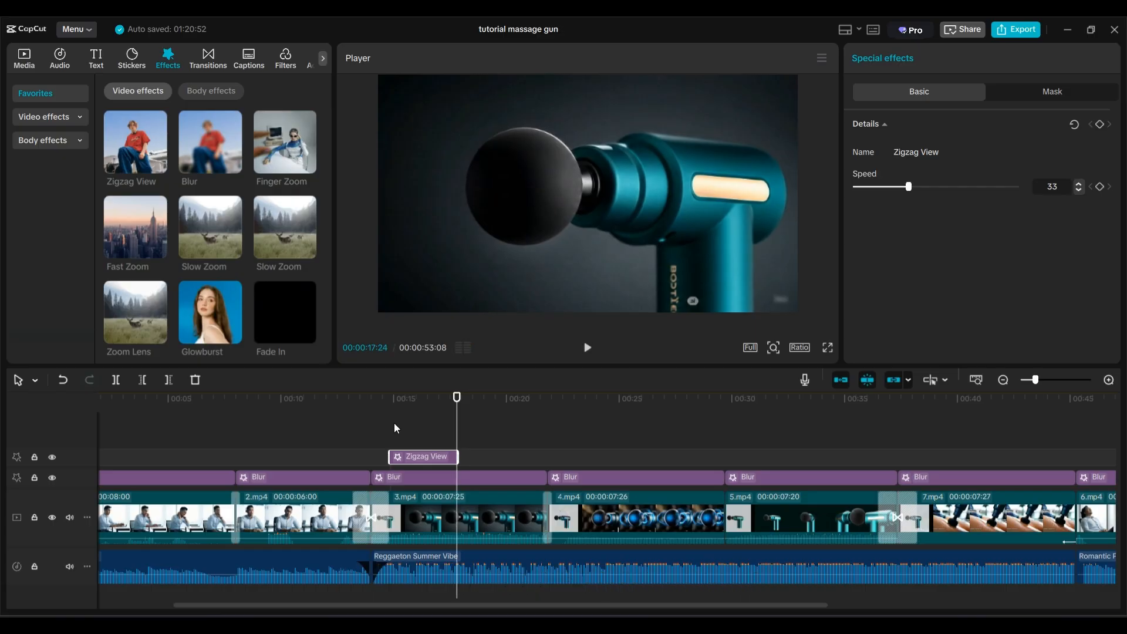
# - Add the Shaky Dolly video effect directly after Zigzag View at 00:00:17:25 and extend it to the end of 3.mp4
pyautogui.moveTo(457, 435); pyautogui.dragTo(457, 435)
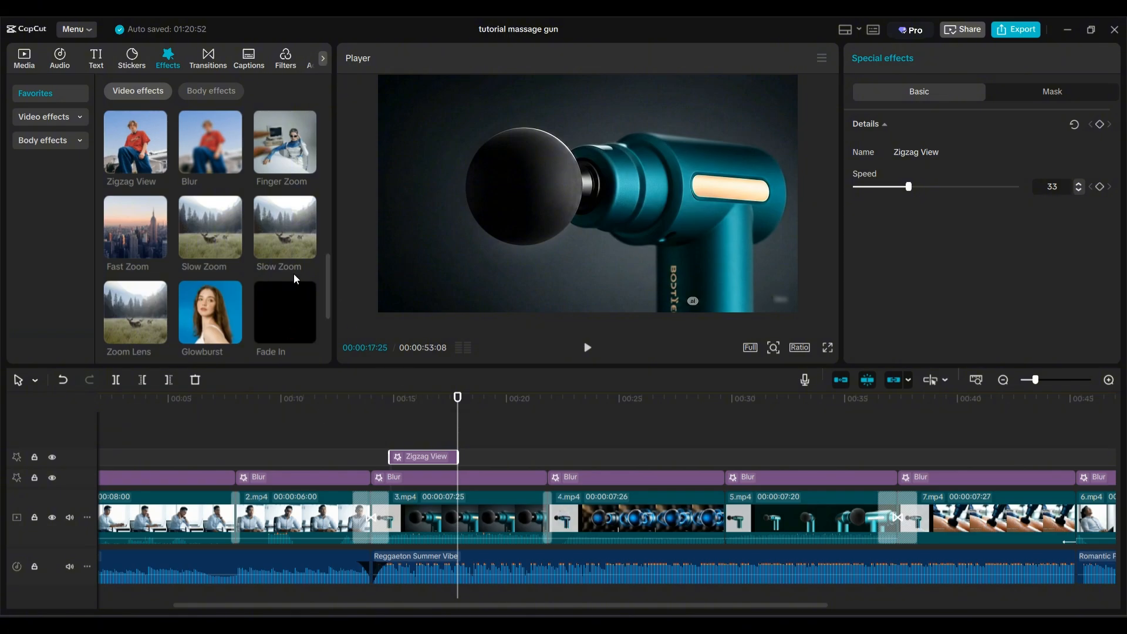
pyautogui.scroll(3, 294, 273)
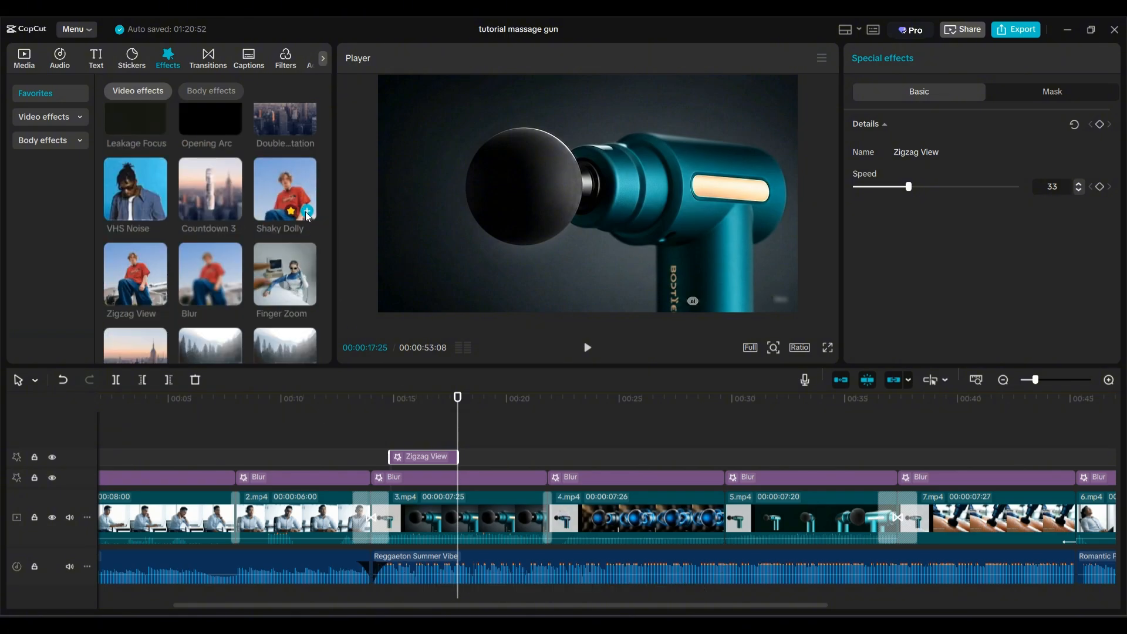
pyautogui.click(308, 212)
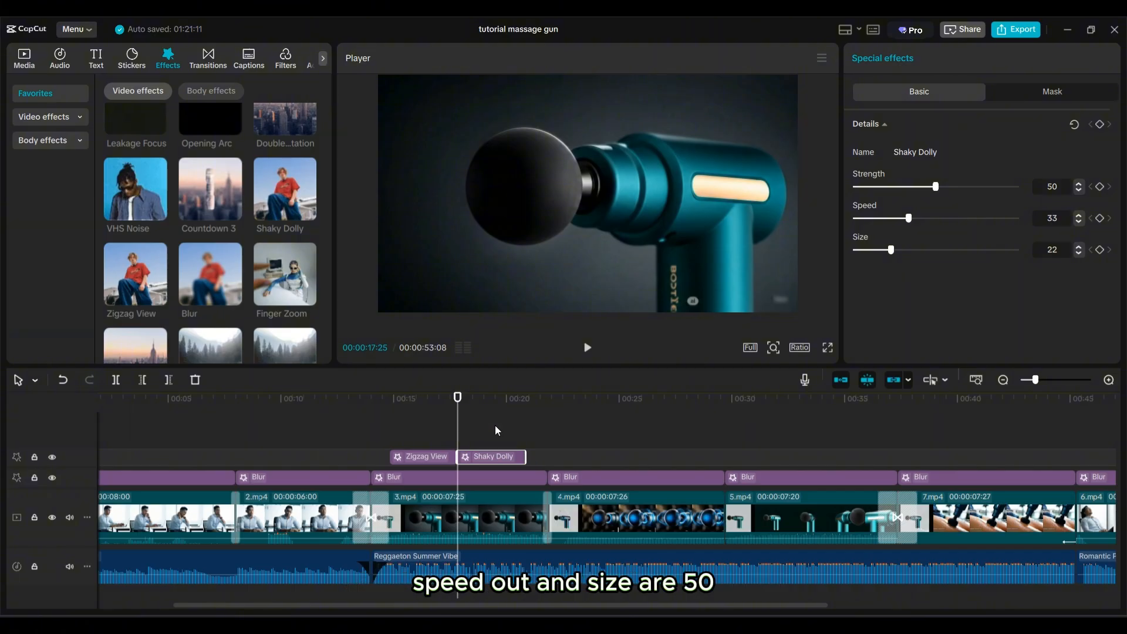
pyautogui.moveTo(526, 457); pyautogui.dragTo(541, 457)
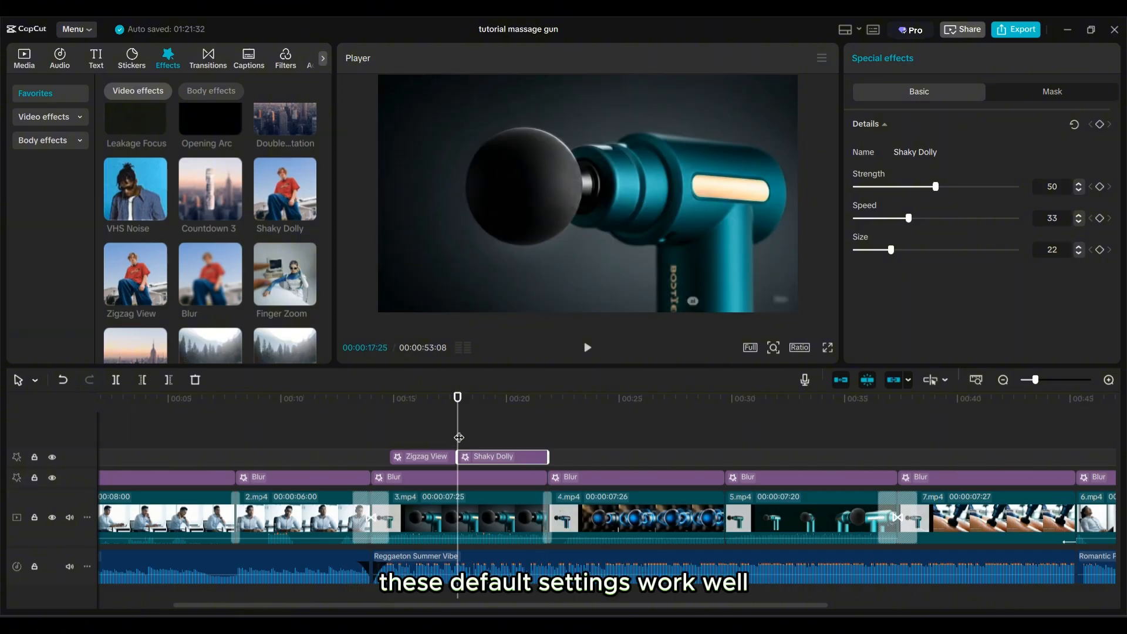
# - Play back 3.mp4 from 00:00:14:00 to review the Zigzag View and Shaky Dolly effects
pyautogui.moveTo(458, 438); pyautogui.dragTo(373, 437)
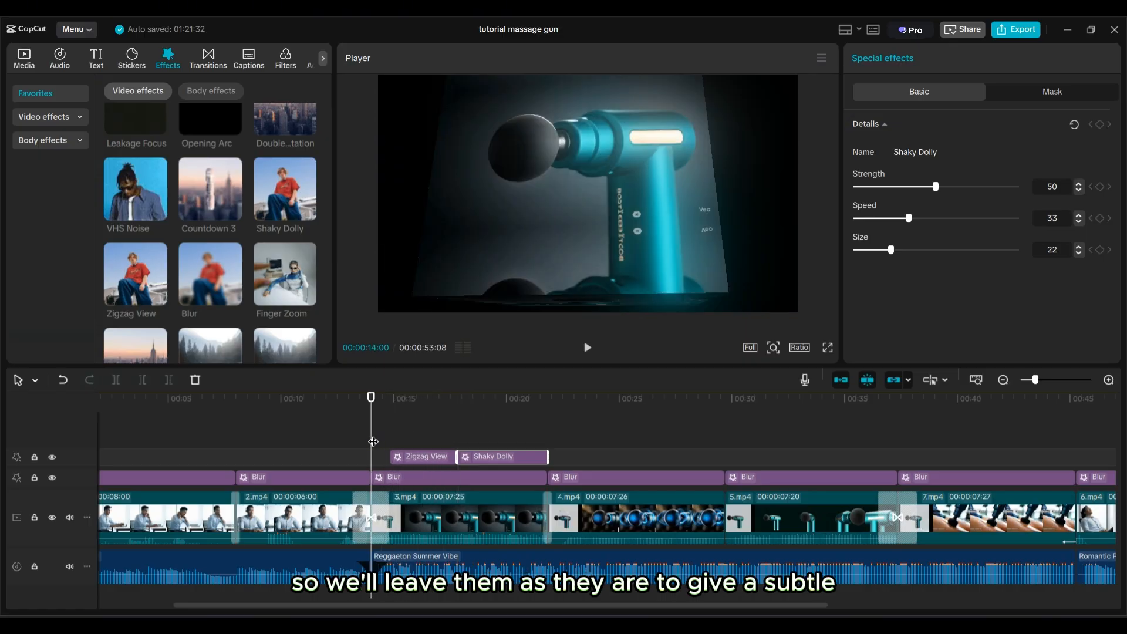
pyautogui.press('space')
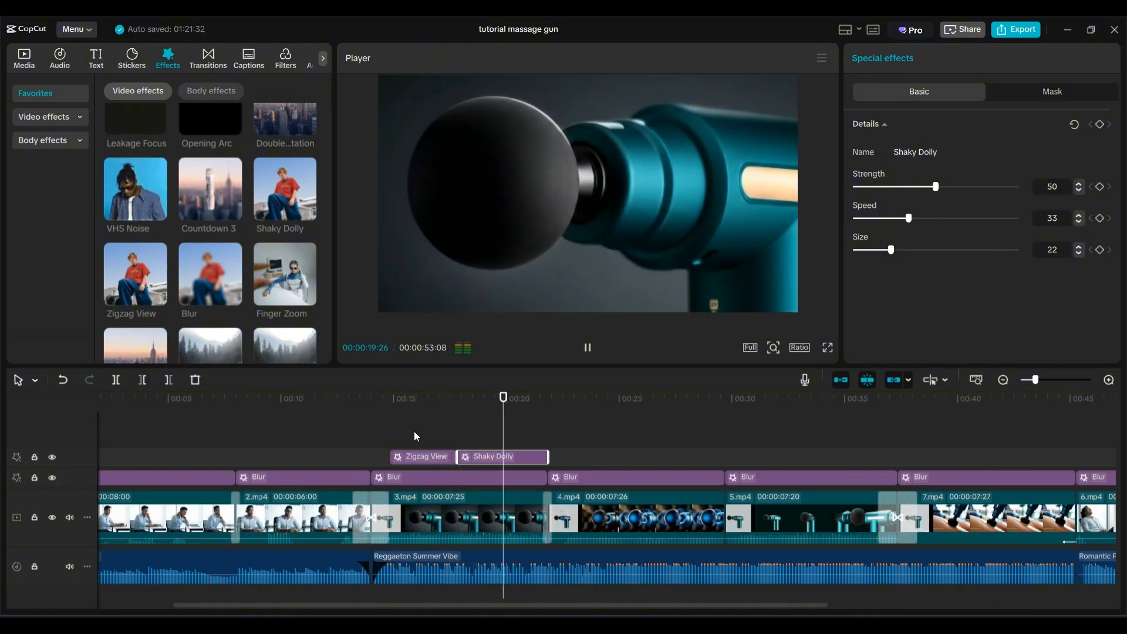
pyautogui.press('space')
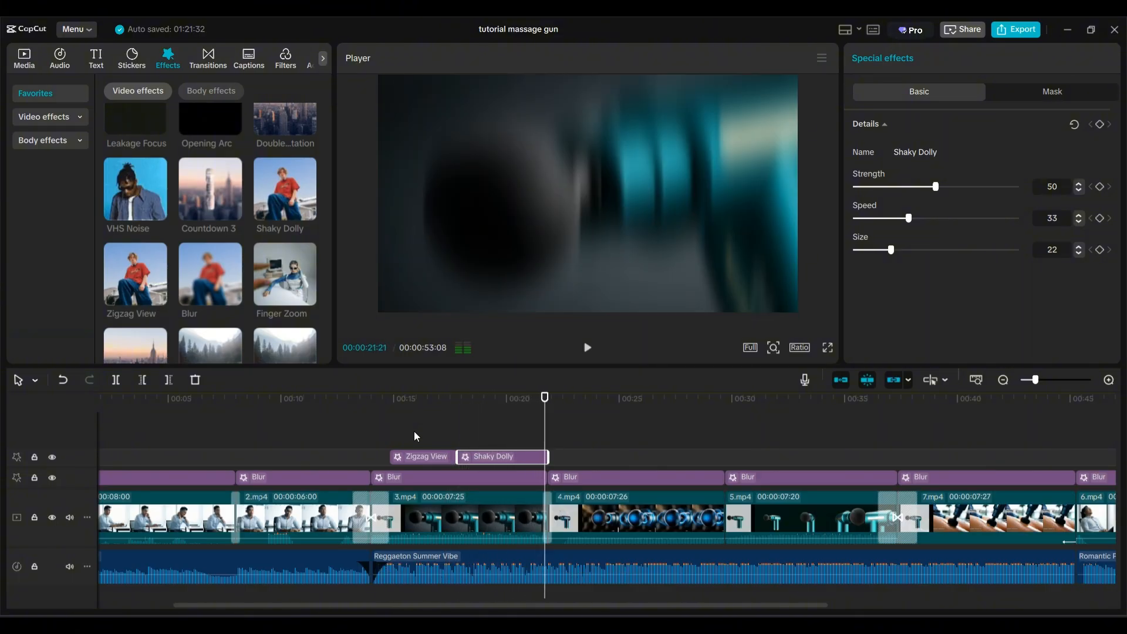
# - Hide the Zigzag View and Shaky Dolly effects above 3.mp4
pyautogui.moveTo(426, 439)
pyautogui.mouseDown()
pyautogui.moveTo(541, 449)
pyautogui.moveTo(432, 448)
pyautogui.mouseUp()
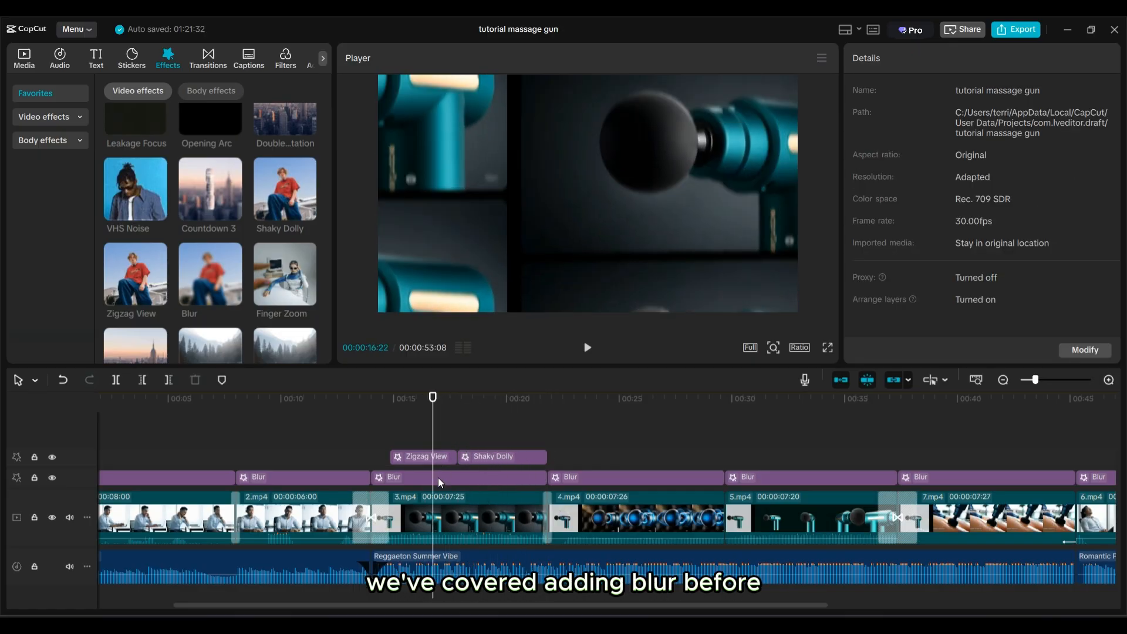
pyautogui.click(440, 478)
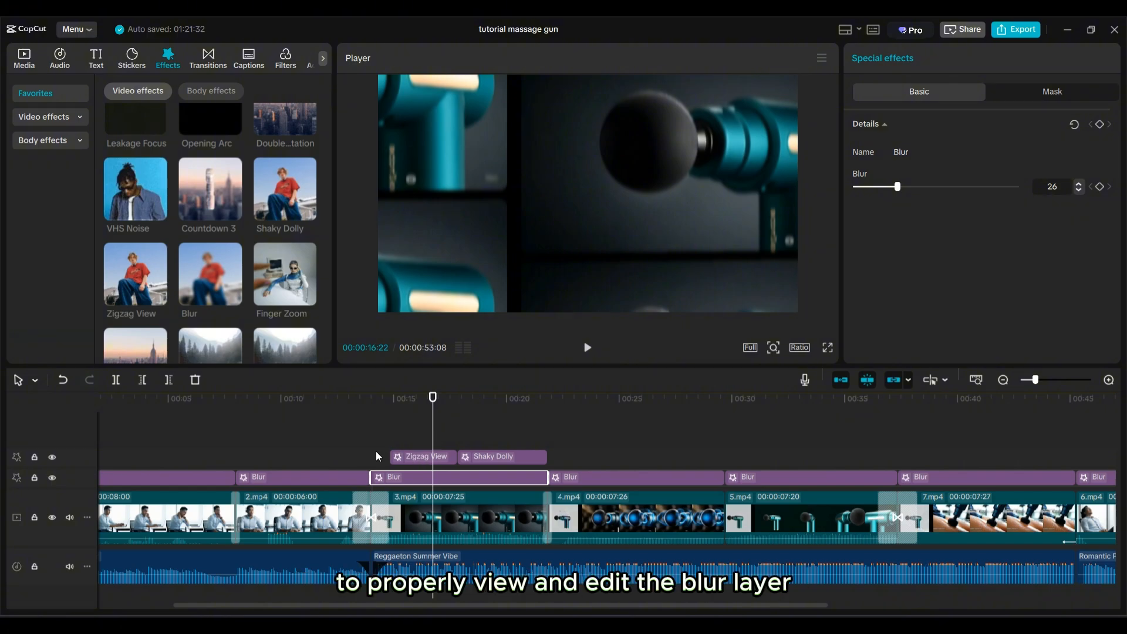
pyautogui.moveTo(375, 451); pyautogui.dragTo(513, 456)
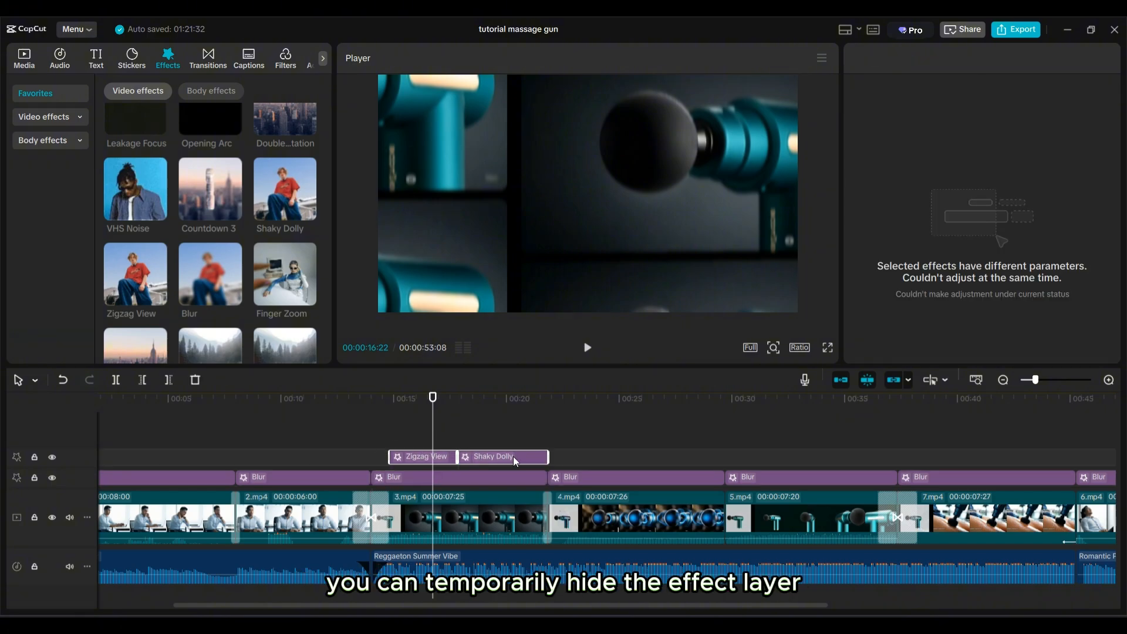
pyautogui.press('v')
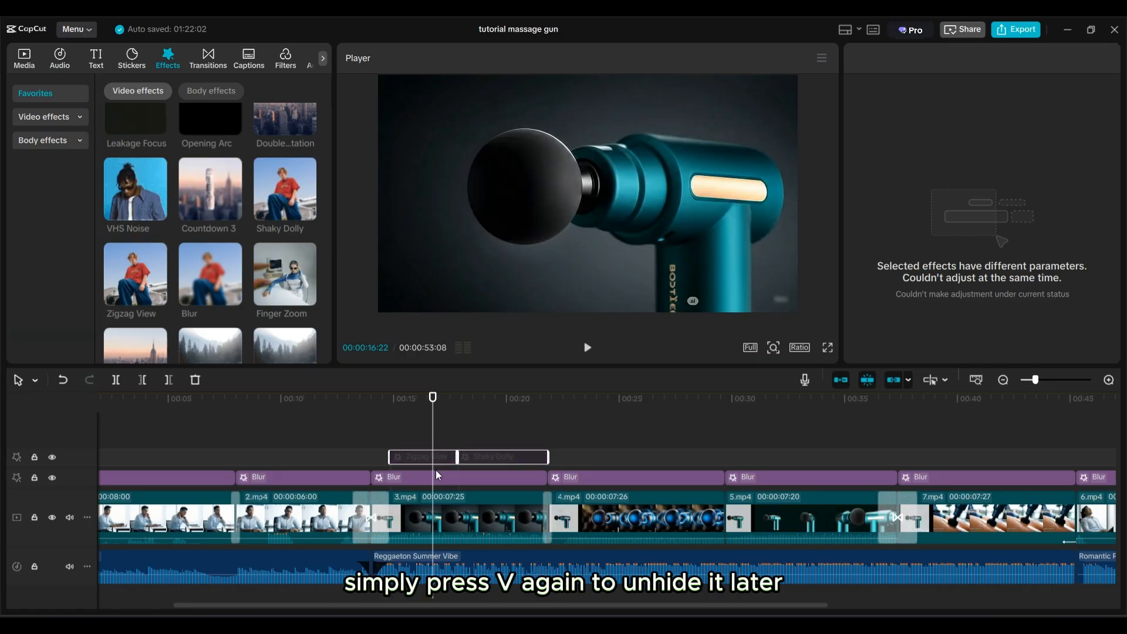
# - Select the Blur effect over 3.mp4, inspect its rectangle mask at 00:00:14:25, and increase its blur strength
pyautogui.click(446, 482)
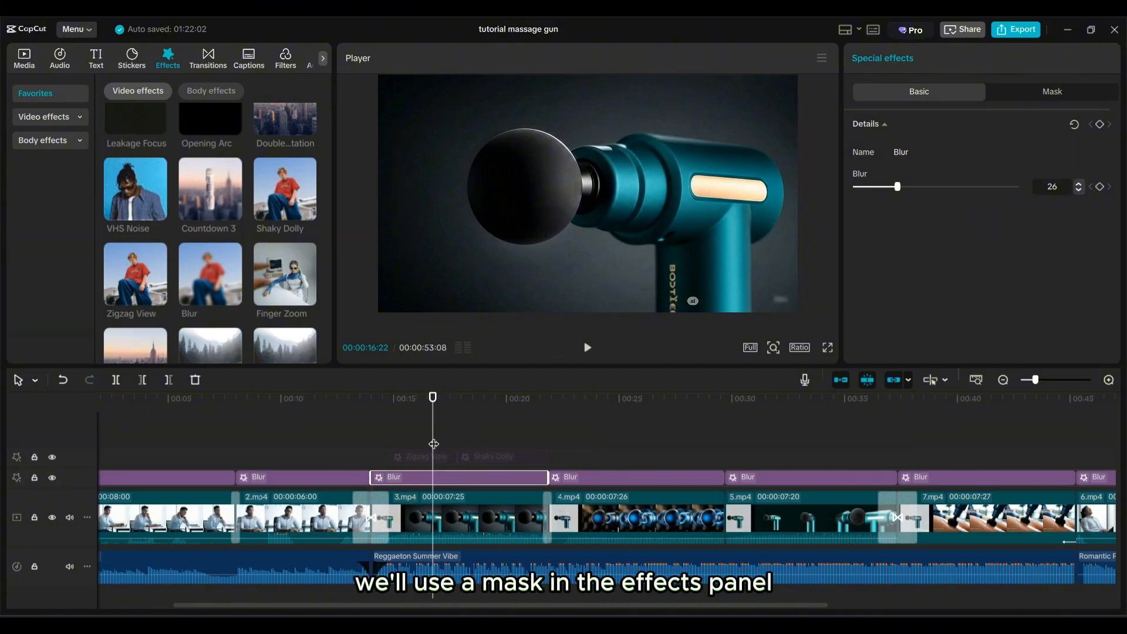
pyautogui.moveTo(434, 446); pyautogui.dragTo(390, 447)
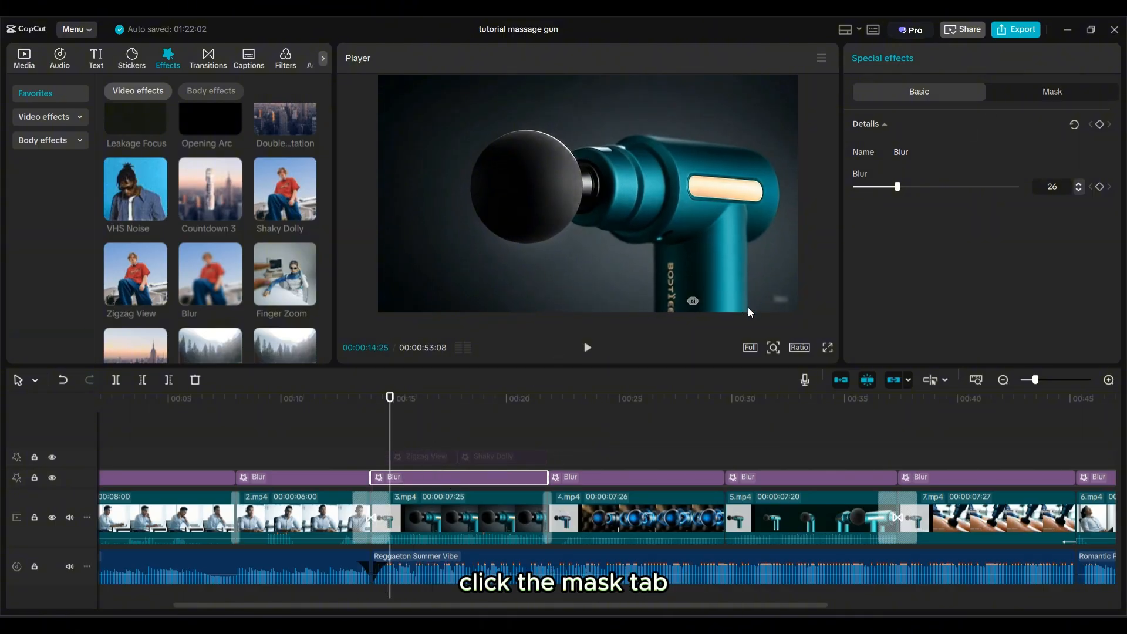
pyautogui.click(1045, 94)
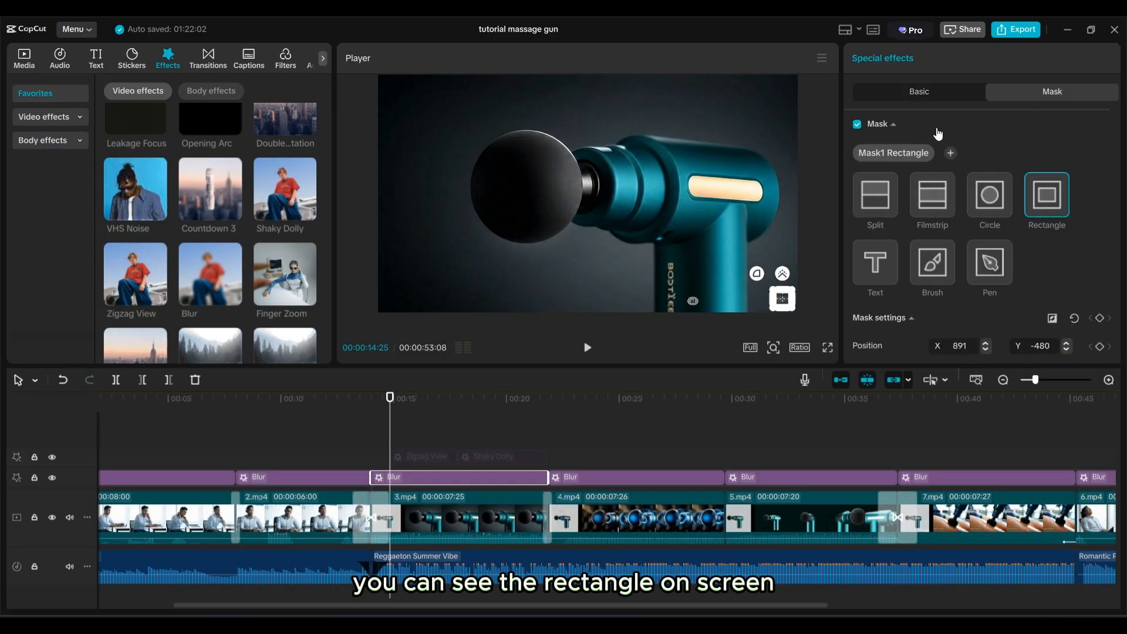
pyautogui.click(931, 96)
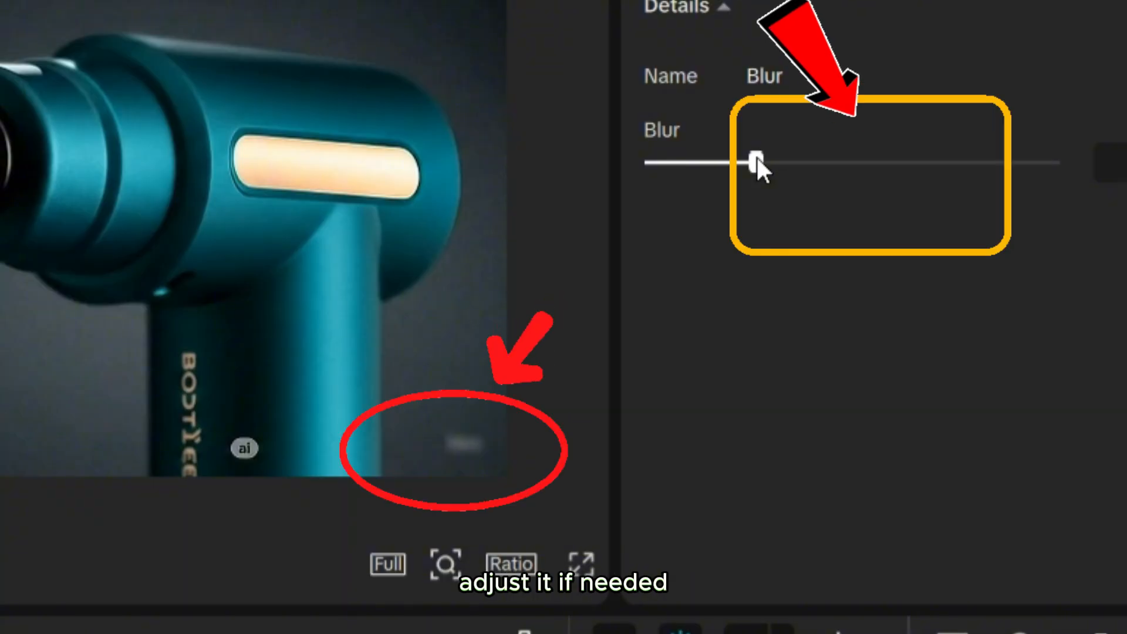
pyautogui.moveTo(875, 183)
pyautogui.mouseDown()
pyautogui.moveTo(929, 189)
pyautogui.moveTo(878, 164)
pyautogui.mouseUp()
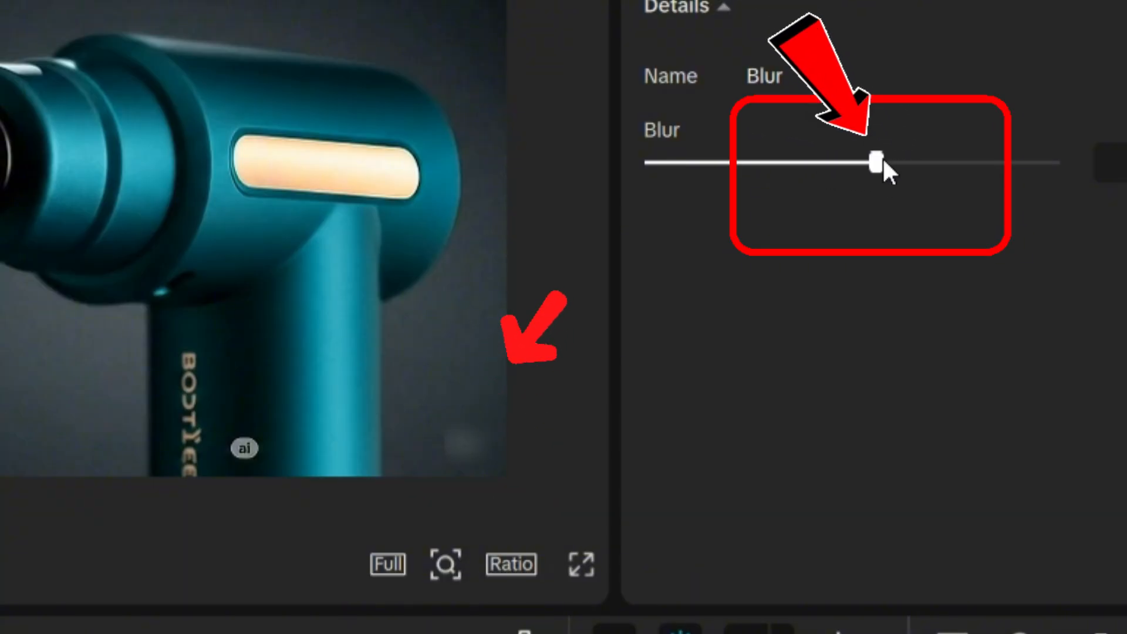
# - Add a second mask of type Brush over the lettering and ai mark on the massage gun's handle, and set Blur to 100
pyautogui.click(1042, 94)
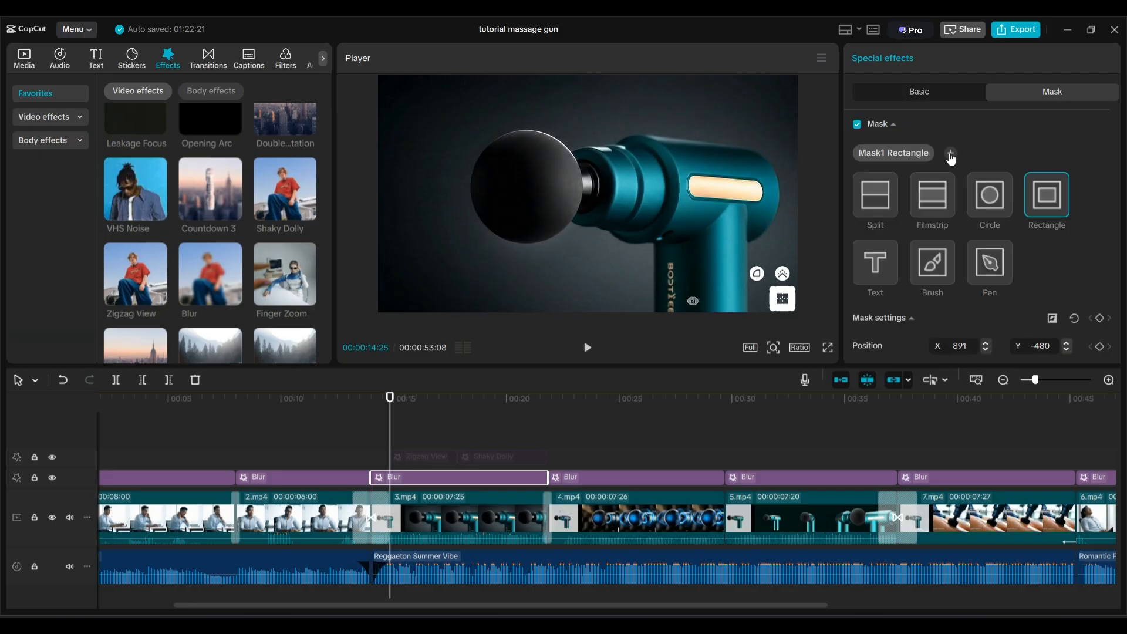
pyautogui.click(951, 154)
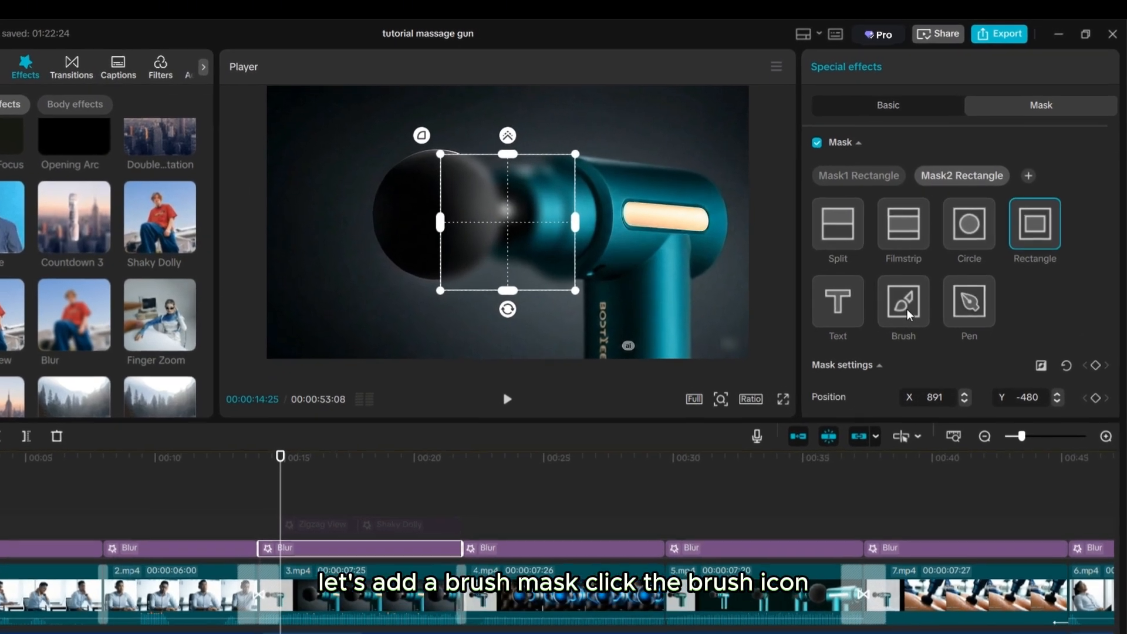
pyautogui.click(936, 272)
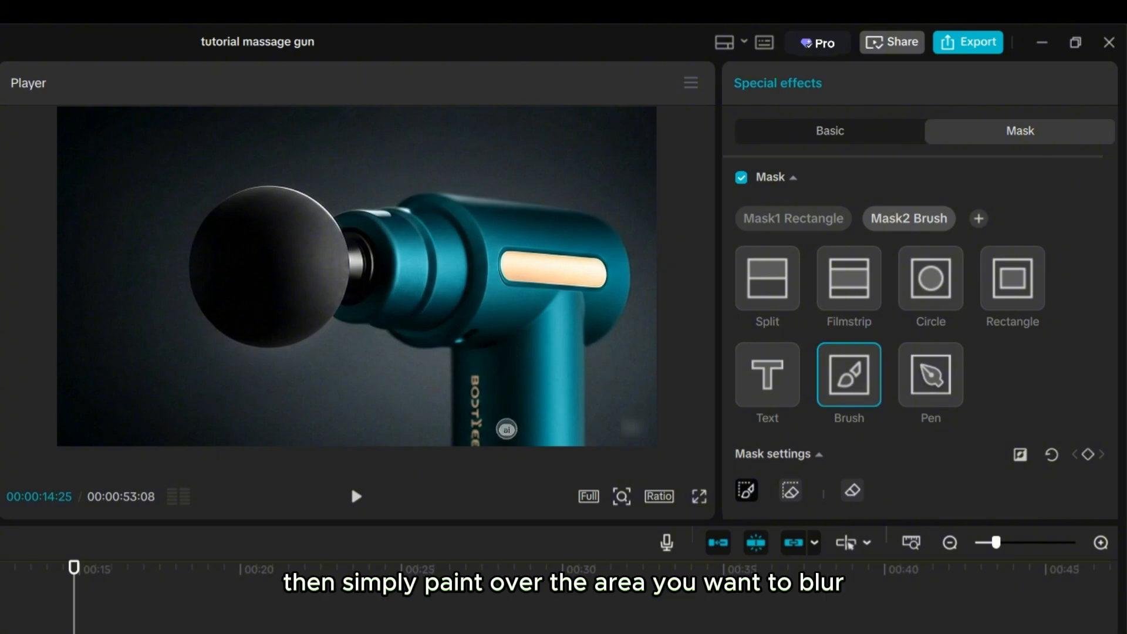
pyautogui.moveTo(506, 429)
pyautogui.mouseDown()
pyautogui.moveTo(475, 431)
pyautogui.moveTo(476, 448)
pyautogui.moveTo(477, 395)
pyautogui.mouseUp()
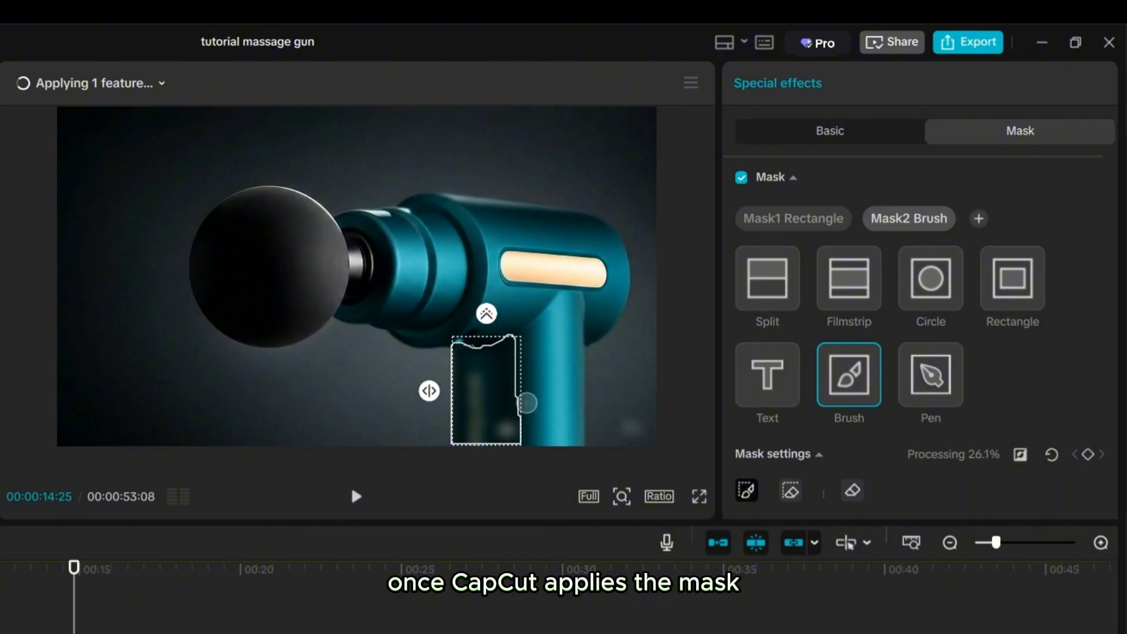
pyautogui.click(823, 135)
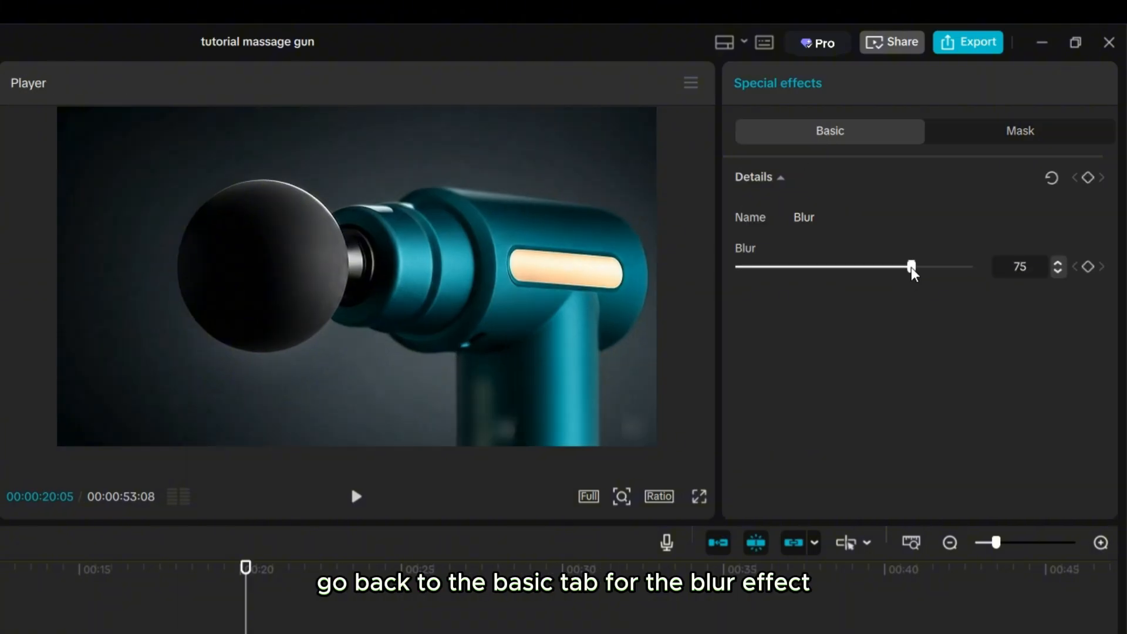
pyautogui.moveTo(912, 268); pyautogui.dragTo(973, 276)
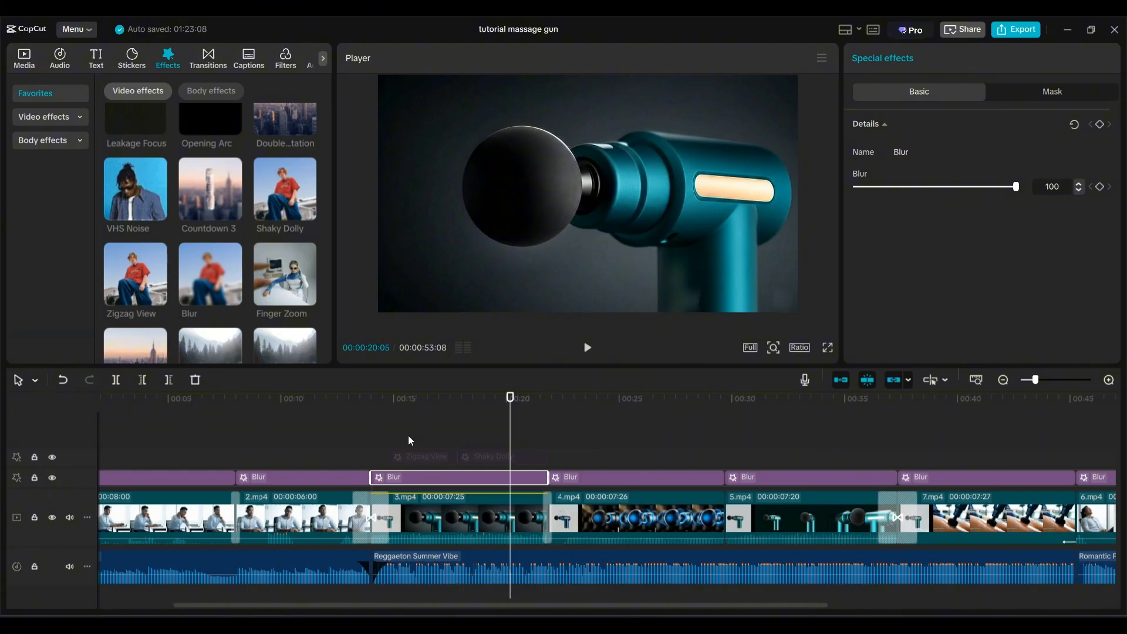
# - Unhide the Zigzag View and Shaky Dolly effects and play back 3.mp4 from its start
pyautogui.moveTo(407, 435); pyautogui.dragTo(488, 453)
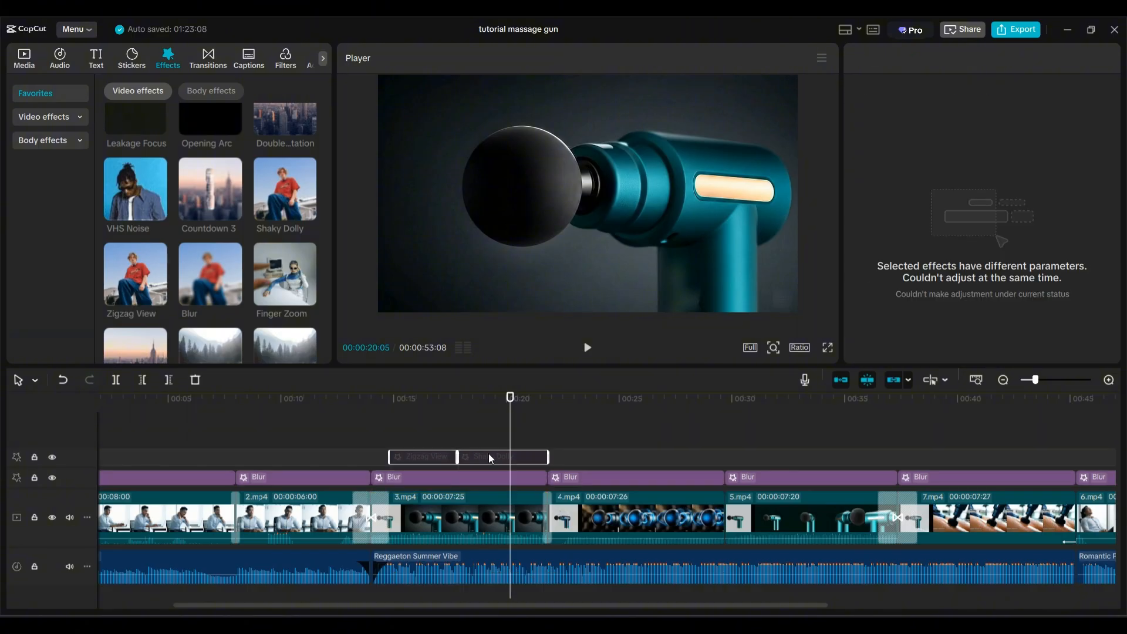
pyautogui.press('v')
pyautogui.click(390, 434)
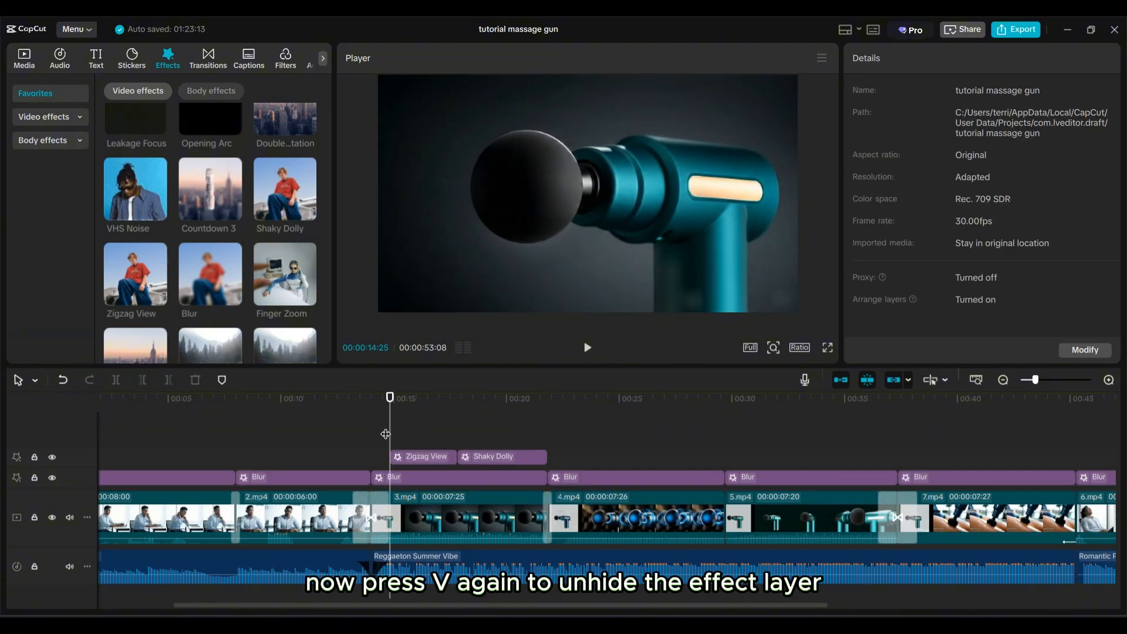
pyautogui.click(370, 433)
pyautogui.press('space')
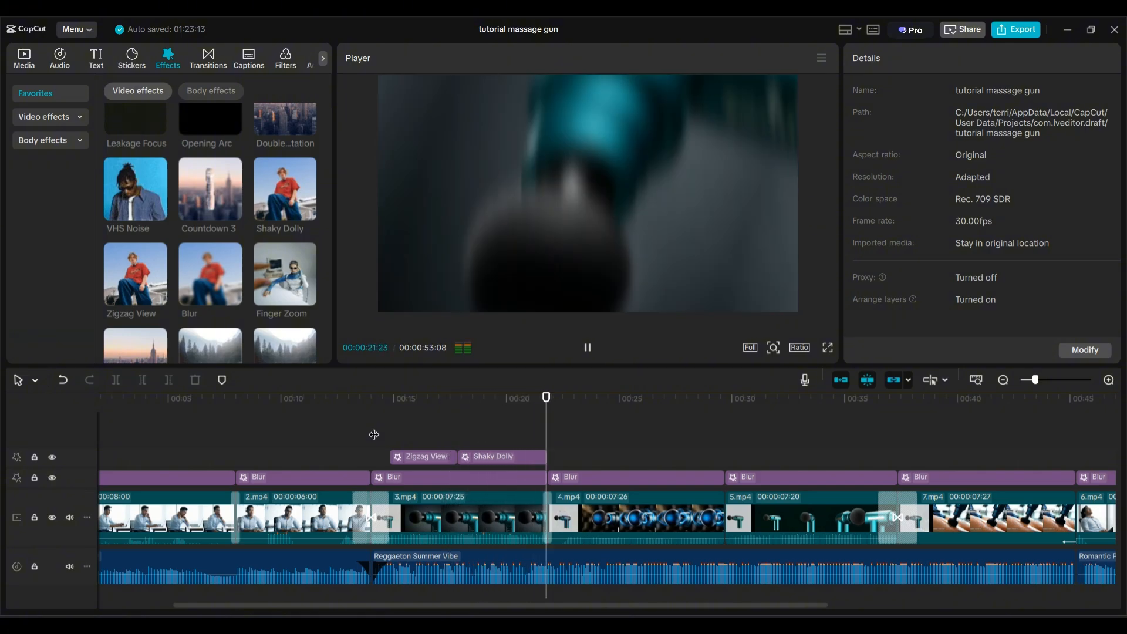
# - Add the Handheld video effect over 4.mp4 from 00:00:22:02 and extend it to the clip's end
pyautogui.press('space')
pyautogui.click(552, 416)
pyautogui.scroll(3, 552, 416)
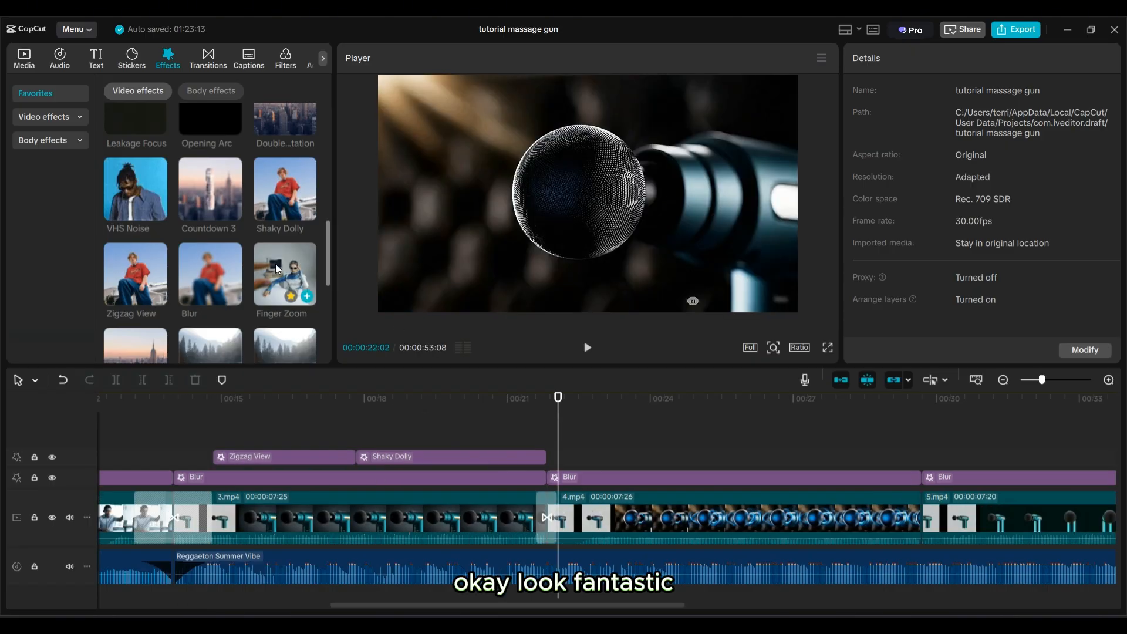
pyautogui.scroll(-5, 252, 270)
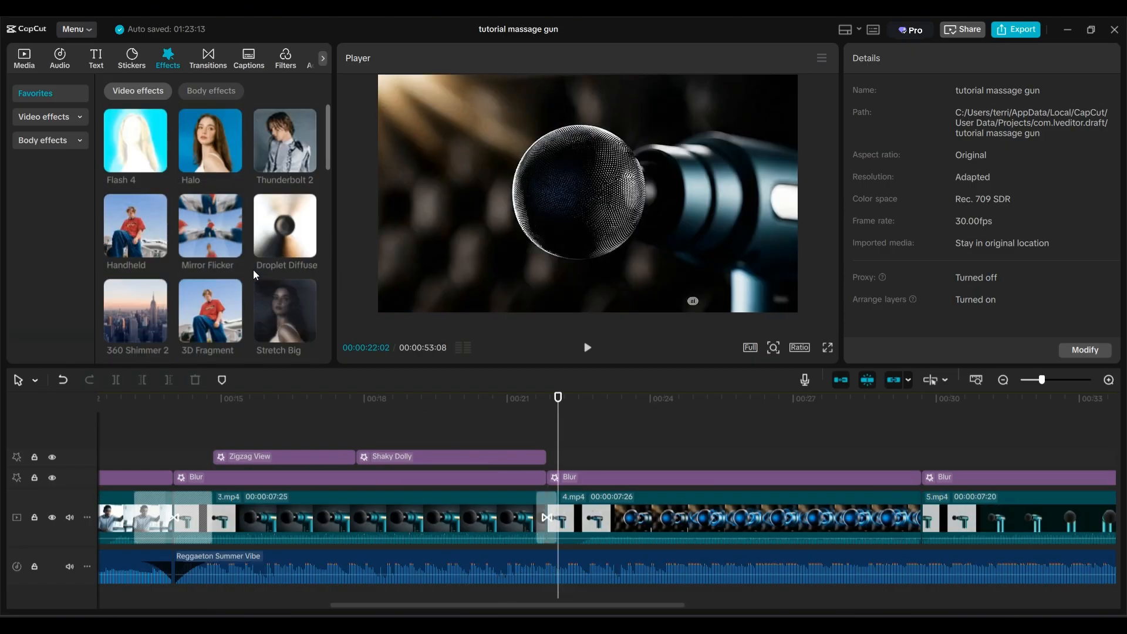
pyautogui.moveTo(148, 229)
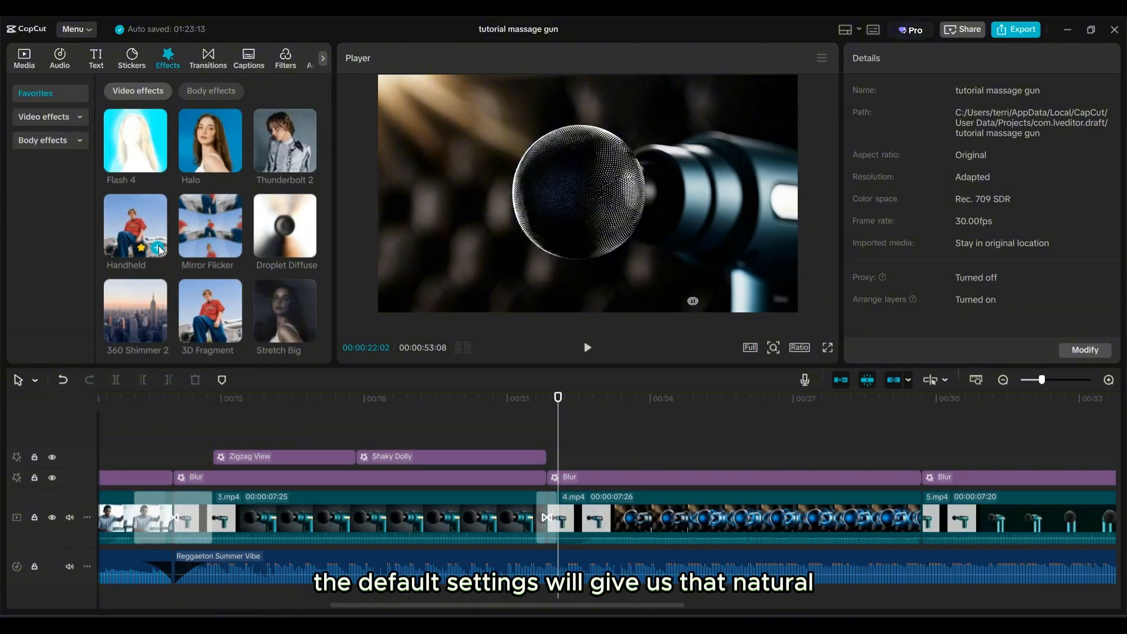
pyautogui.click(158, 249)
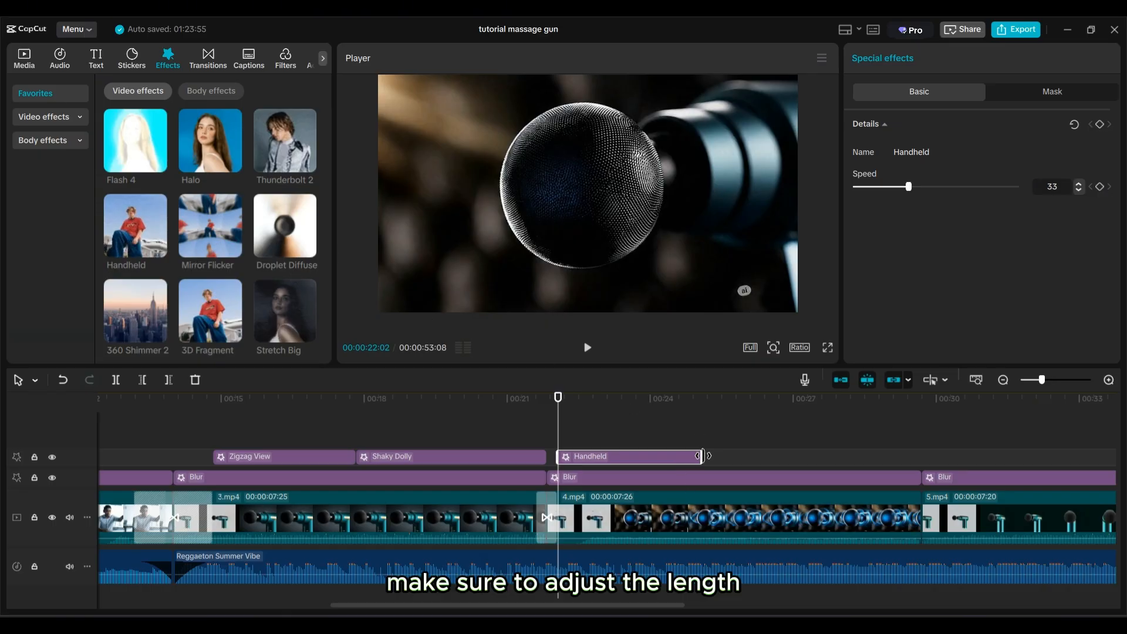
pyautogui.moveTo(702, 457); pyautogui.dragTo(917, 465)
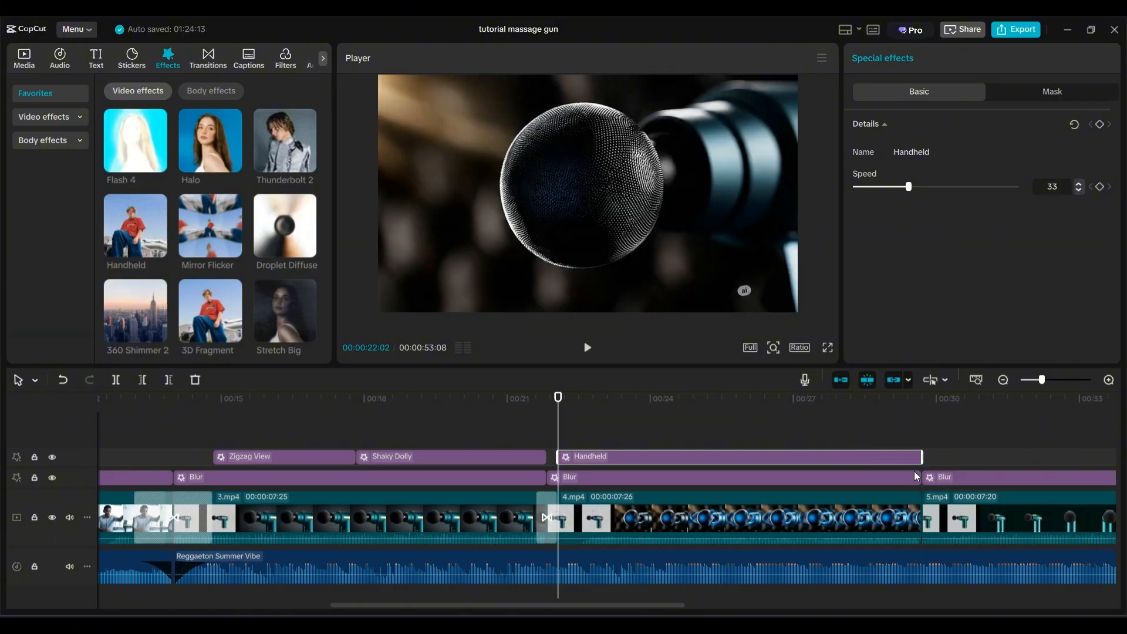
# - Add the Mirror Flicker effect at the start of 5.mp4, 00:00:29:21, and extend it to the clip's end
pyautogui.hscroll(5, 828, 442)
pyautogui.click(482, 436)
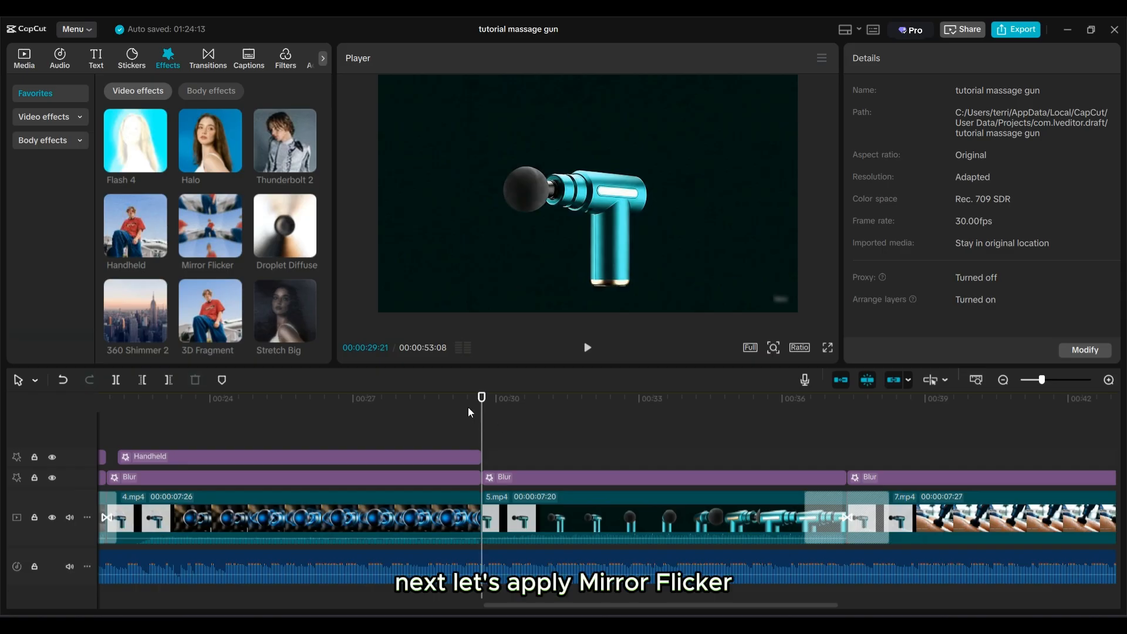
pyautogui.moveTo(233, 252)
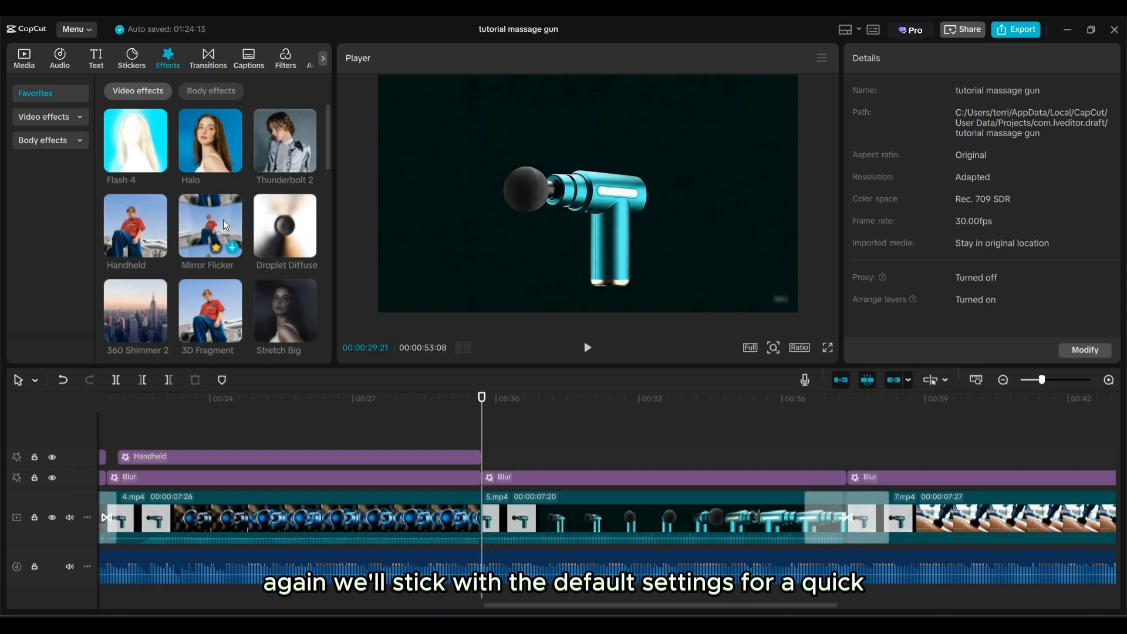
pyautogui.click(233, 251)
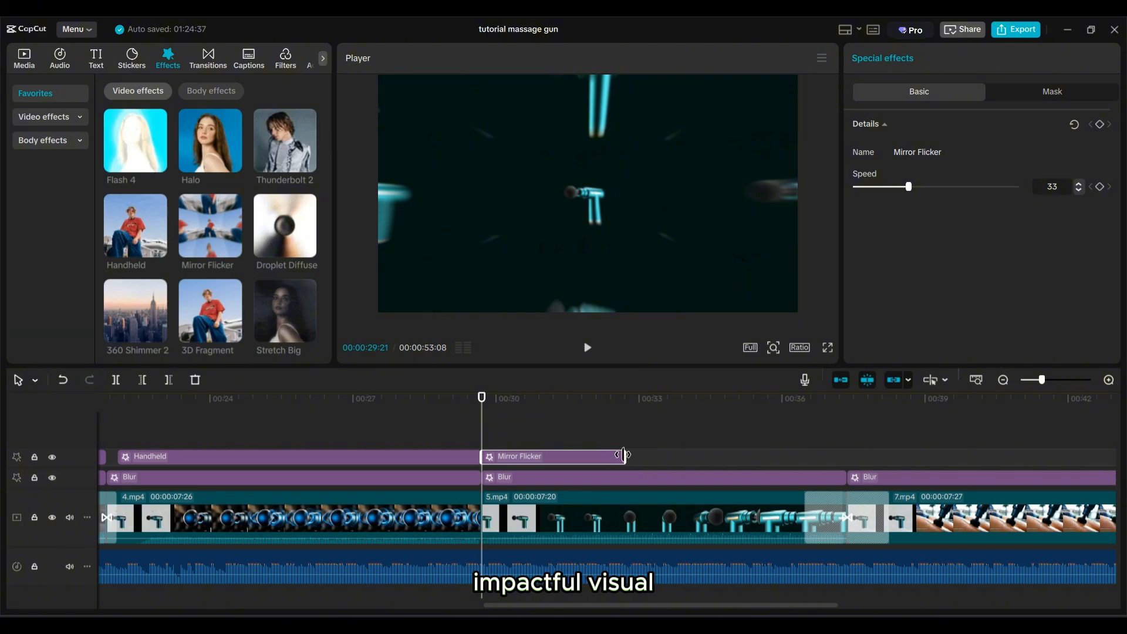
pyautogui.moveTo(623, 455); pyautogui.dragTo(846, 464)
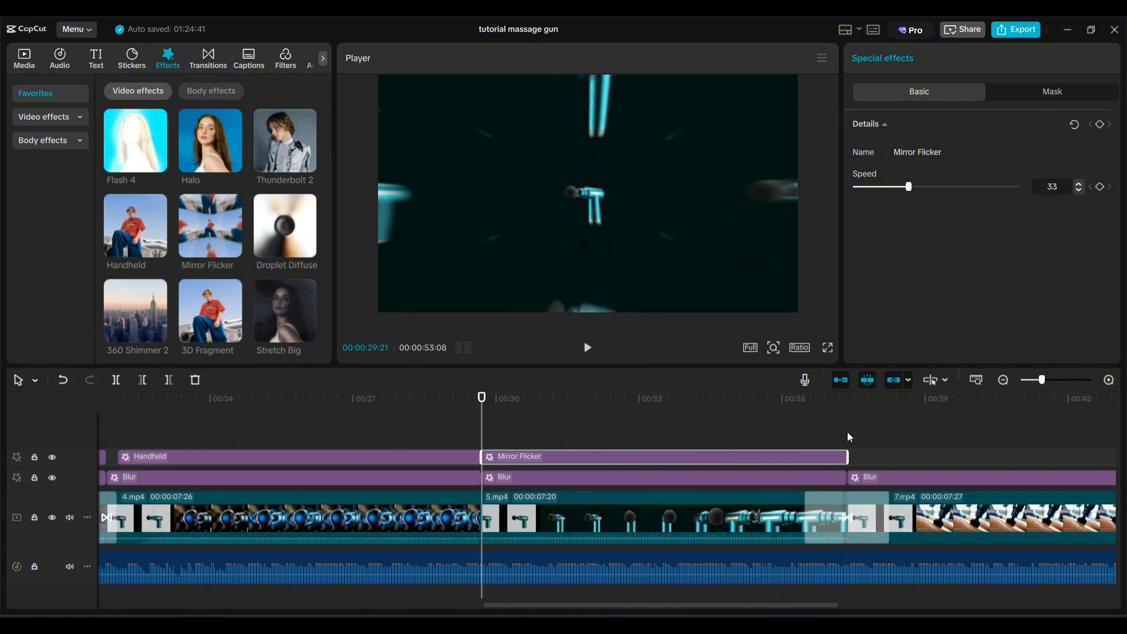
# - Add the Droplet Diffuse effect over 7.mp4 at 00:00:38:08, shorten it to end at about 00:00:39:24, and play it back
pyautogui.click(846, 429)
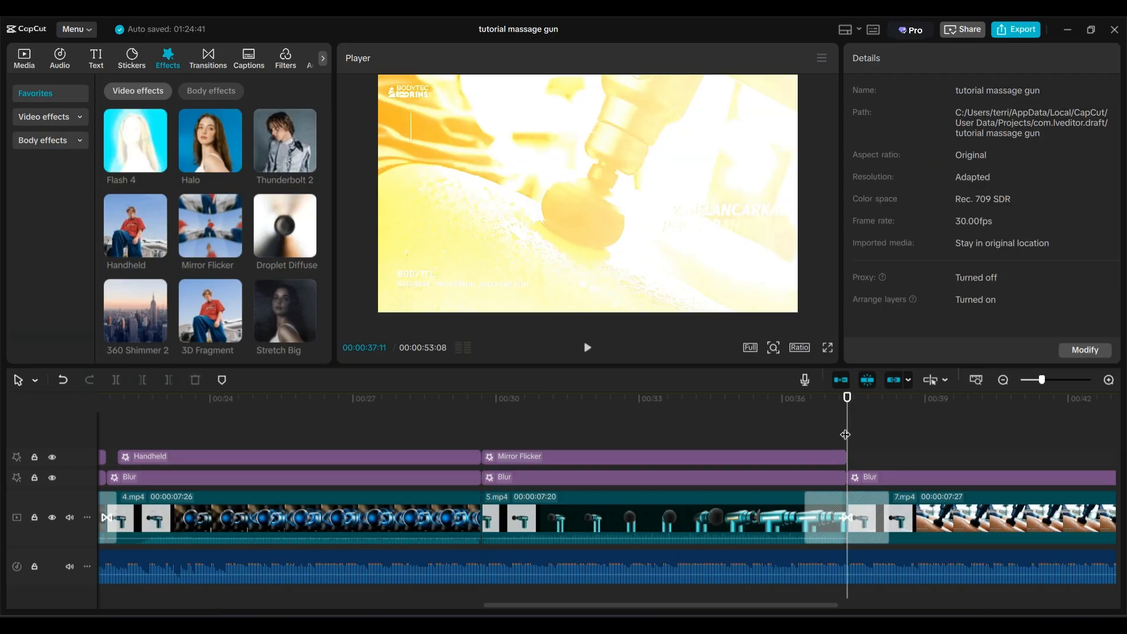
pyautogui.moveTo(845, 435); pyautogui.dragTo(889, 437)
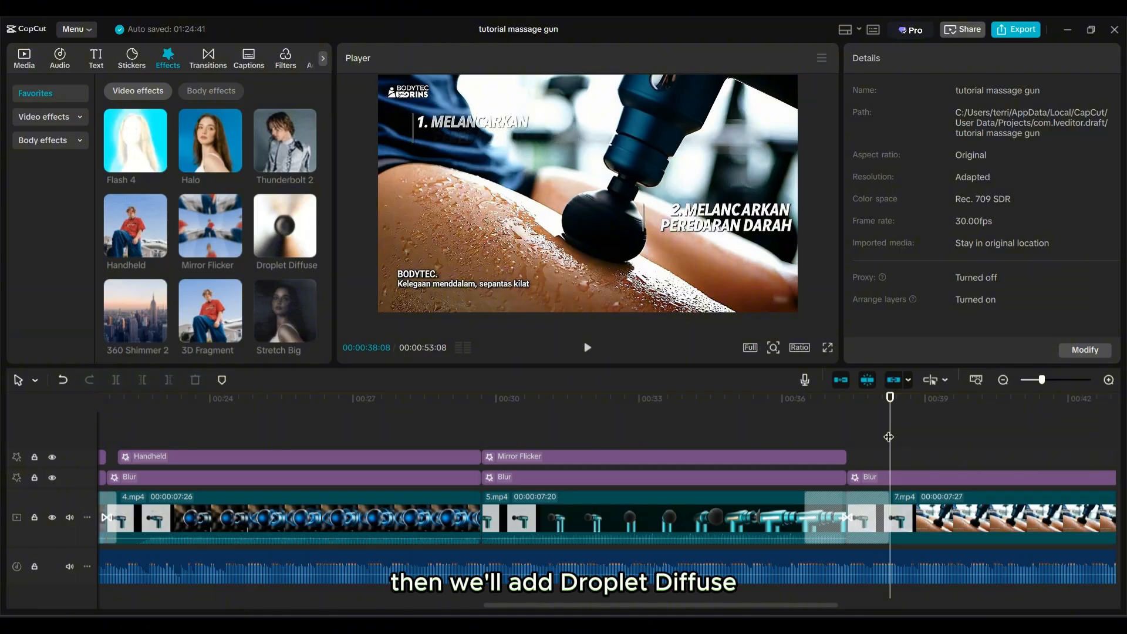
pyautogui.moveTo(309, 250)
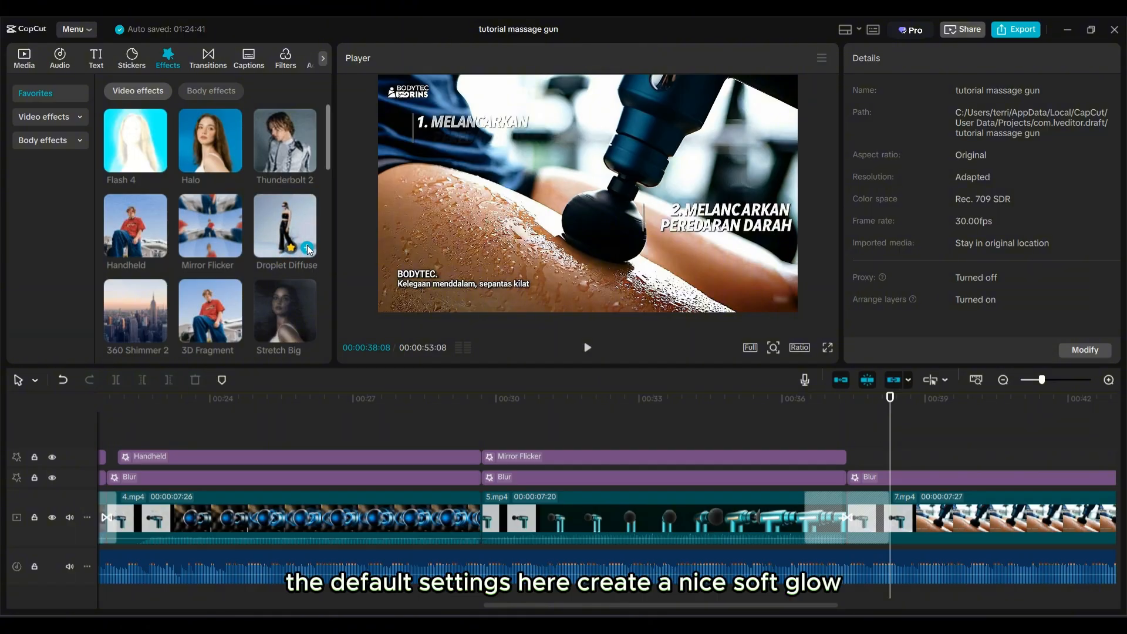
pyautogui.click(308, 248)
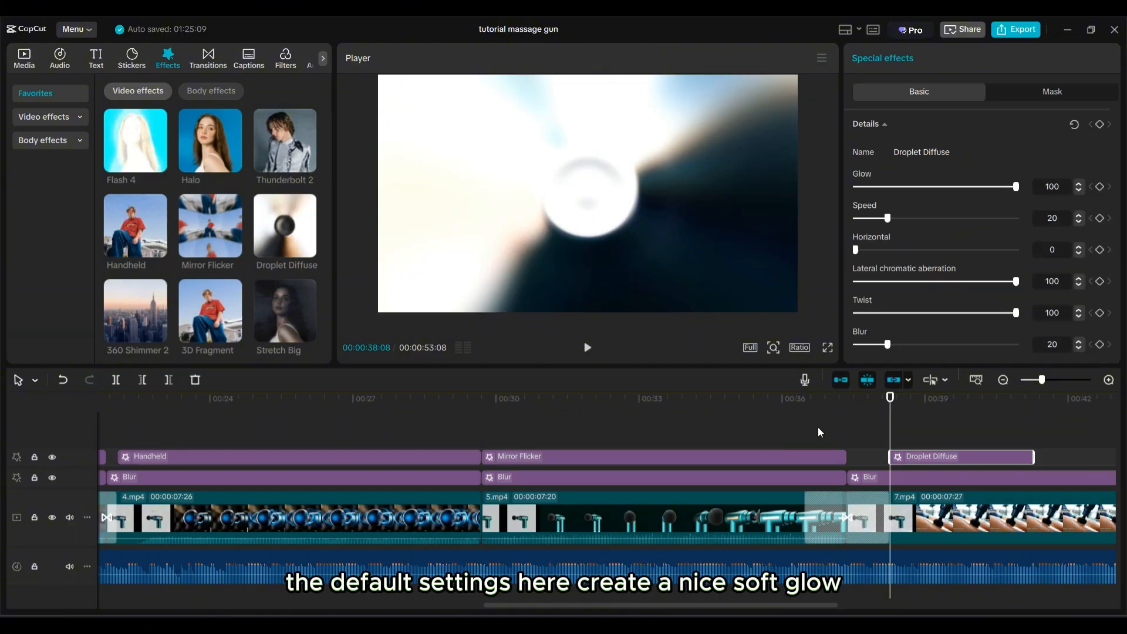
pyautogui.hscroll(5, 840, 426)
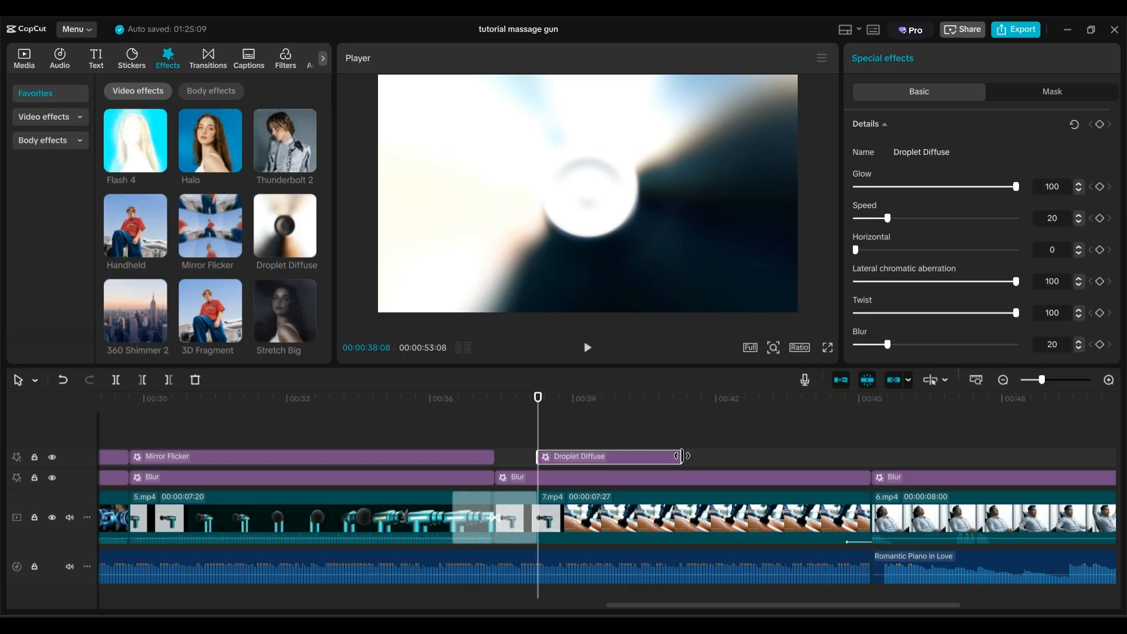
pyautogui.moveTo(681, 456); pyautogui.dragTo(611, 457)
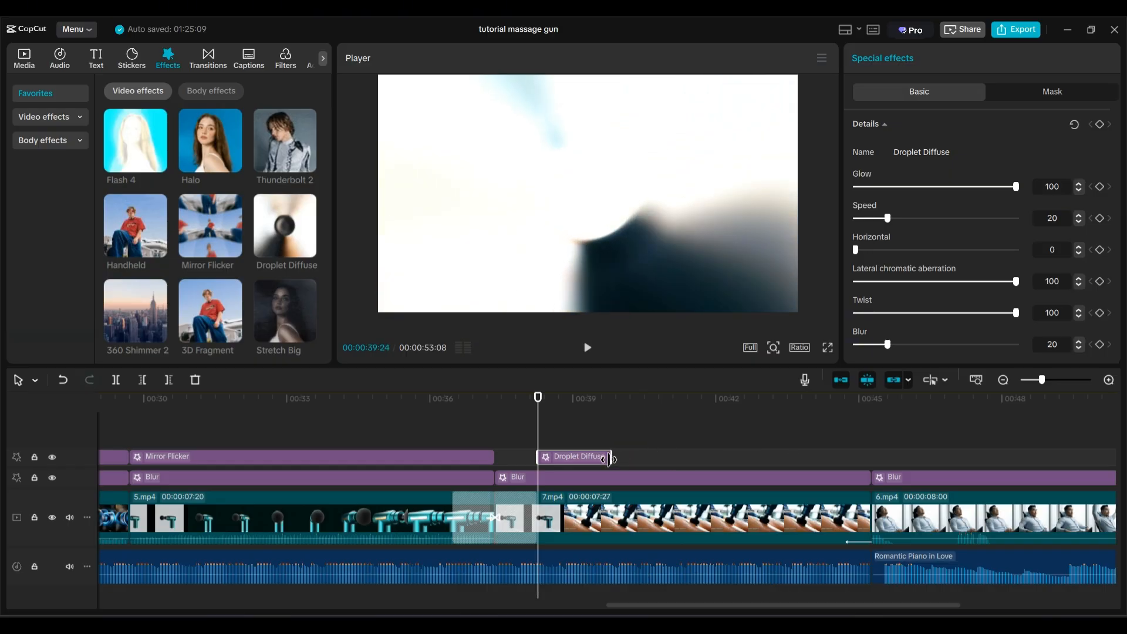
pyautogui.click(528, 427)
pyautogui.press('space')
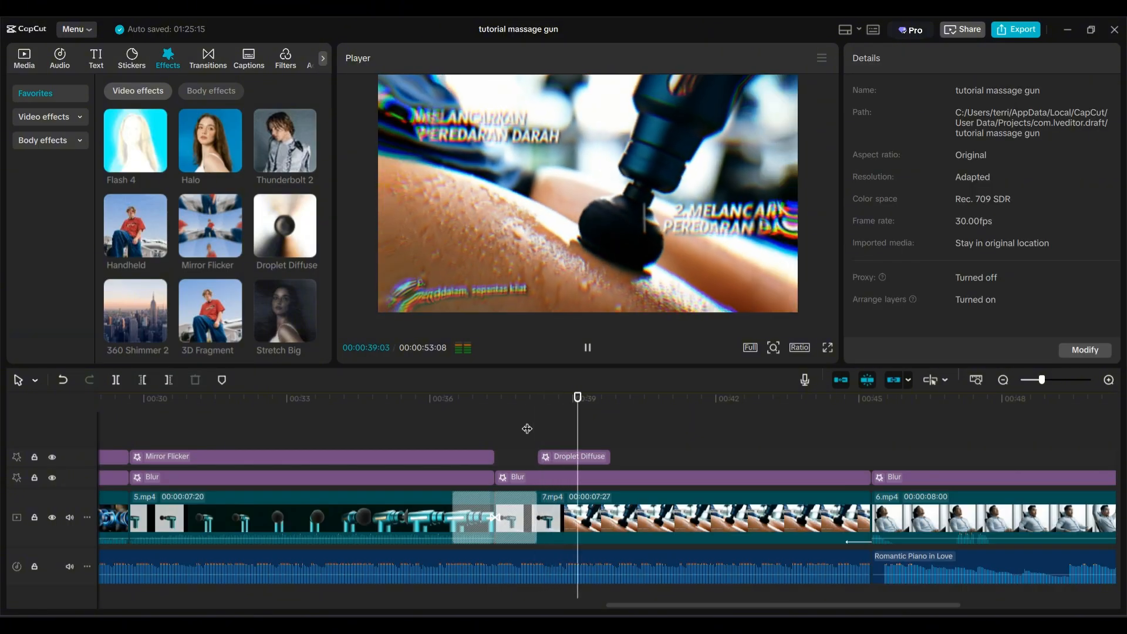
pyautogui.press('space')
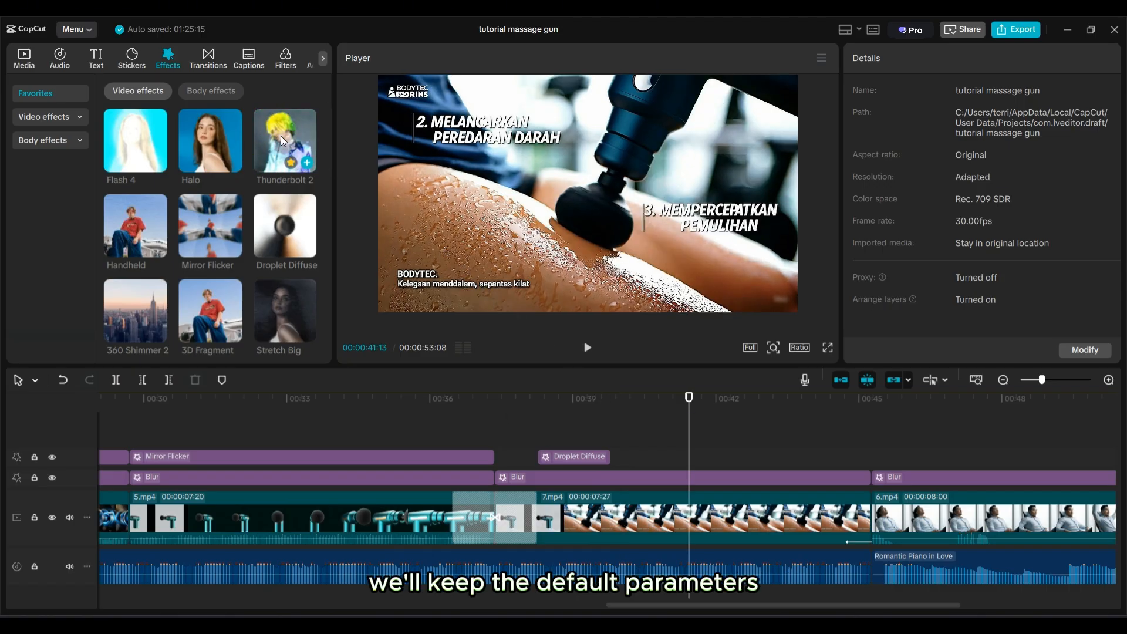
# - Add the Thunderbolt 2 effect over 7.mp4 at 00:00:41:13, shorten it to about 2 seconds, and play back the section
pyautogui.click(306, 164)
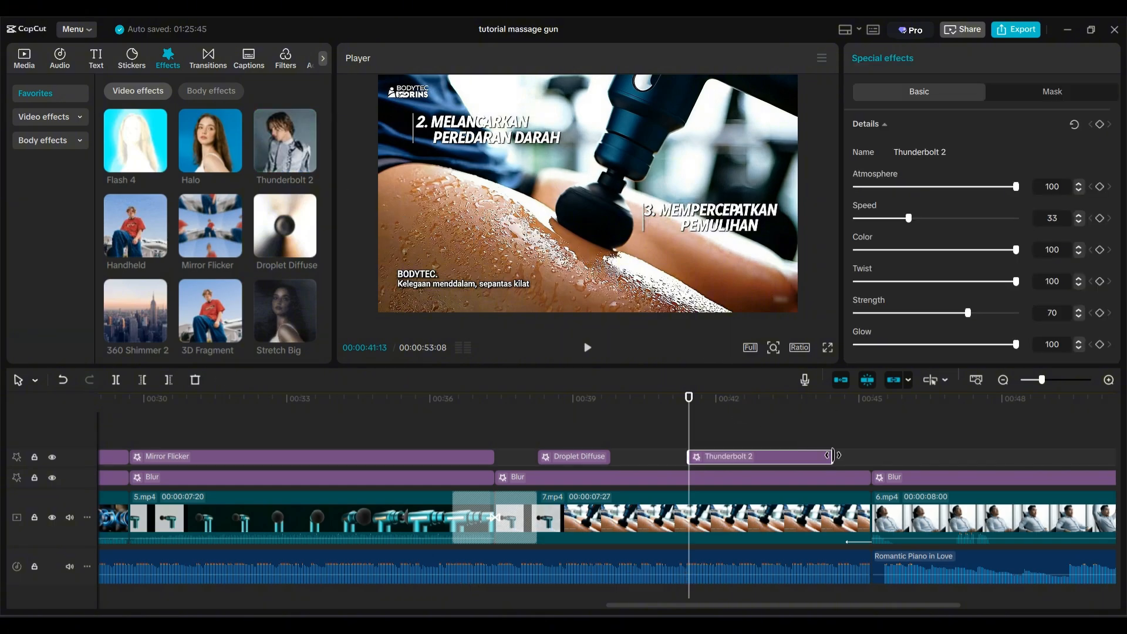
pyautogui.moveTo(822, 456); pyautogui.dragTo(784, 456)
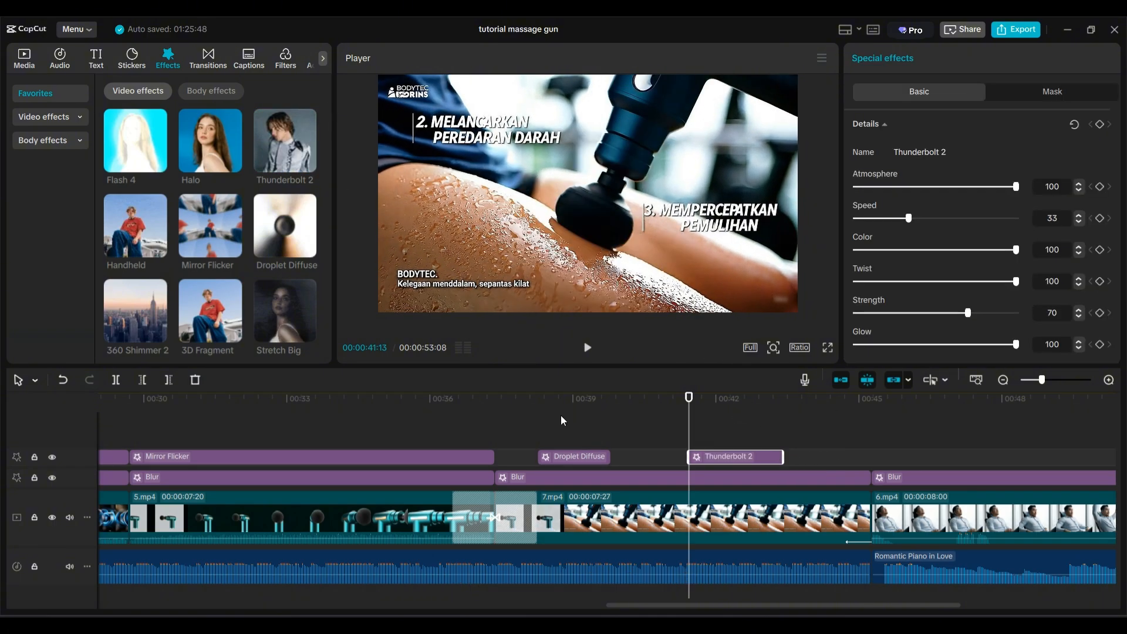
pyautogui.click(495, 418)
pyautogui.press('space')
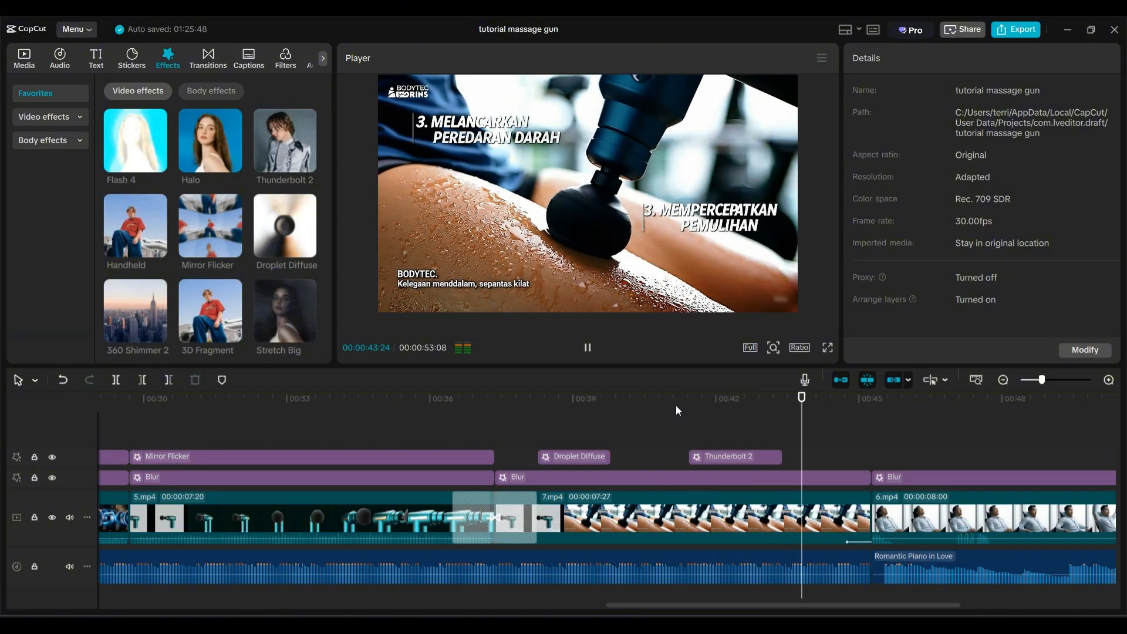
pyautogui.press('space')
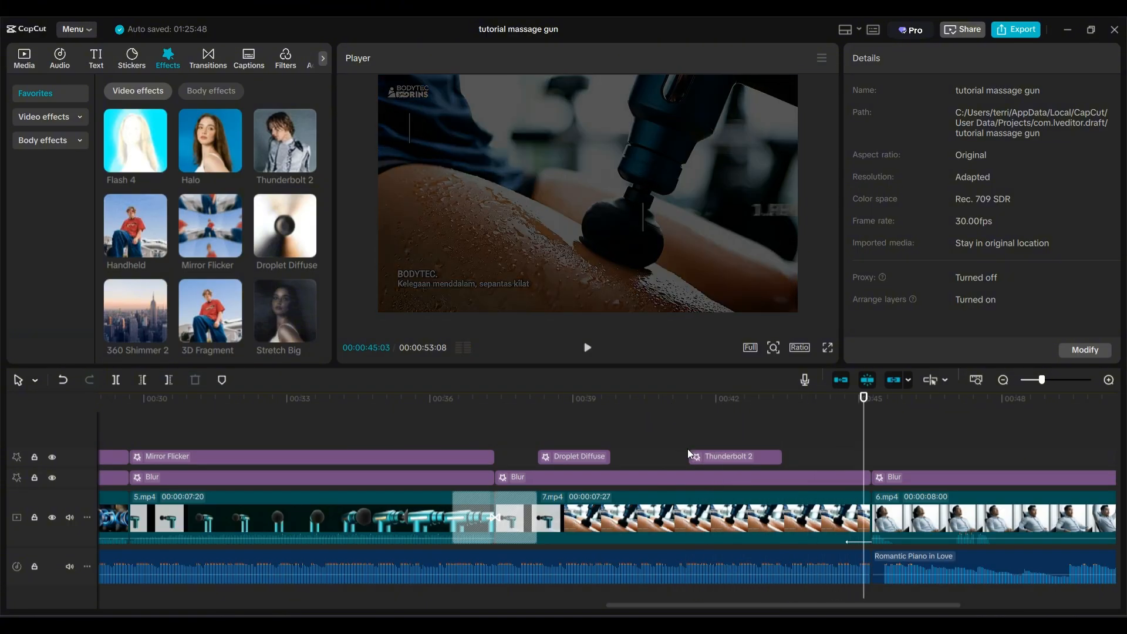
# - Extend the start of the Thunderbolt 2 effect about 0.3 seconds earlier and play back the rest of 7.mp4
pyautogui.moveTo(690, 453); pyautogui.dragTo(674, 453)
pyautogui.click(639, 436)
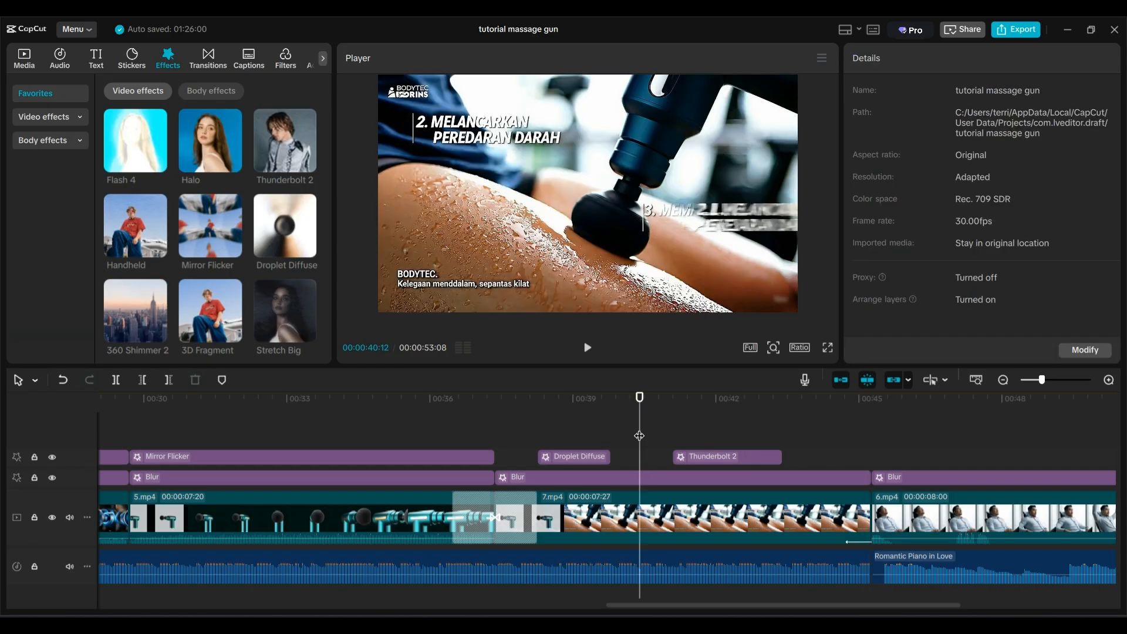
pyautogui.click(603, 433)
pyautogui.press('space')
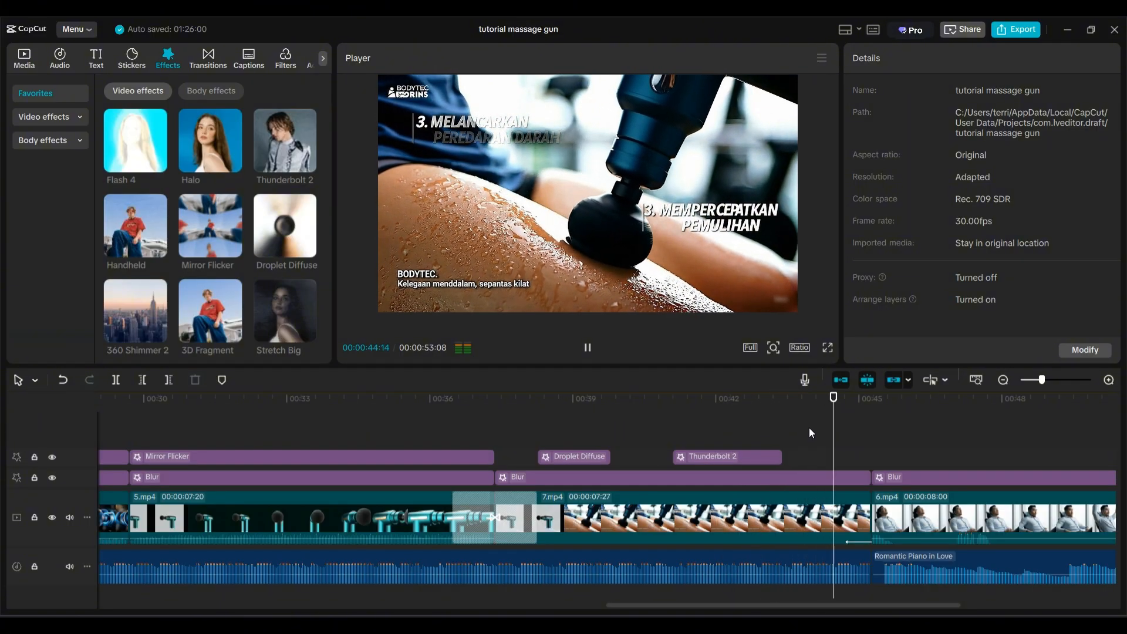
pyautogui.press('space')
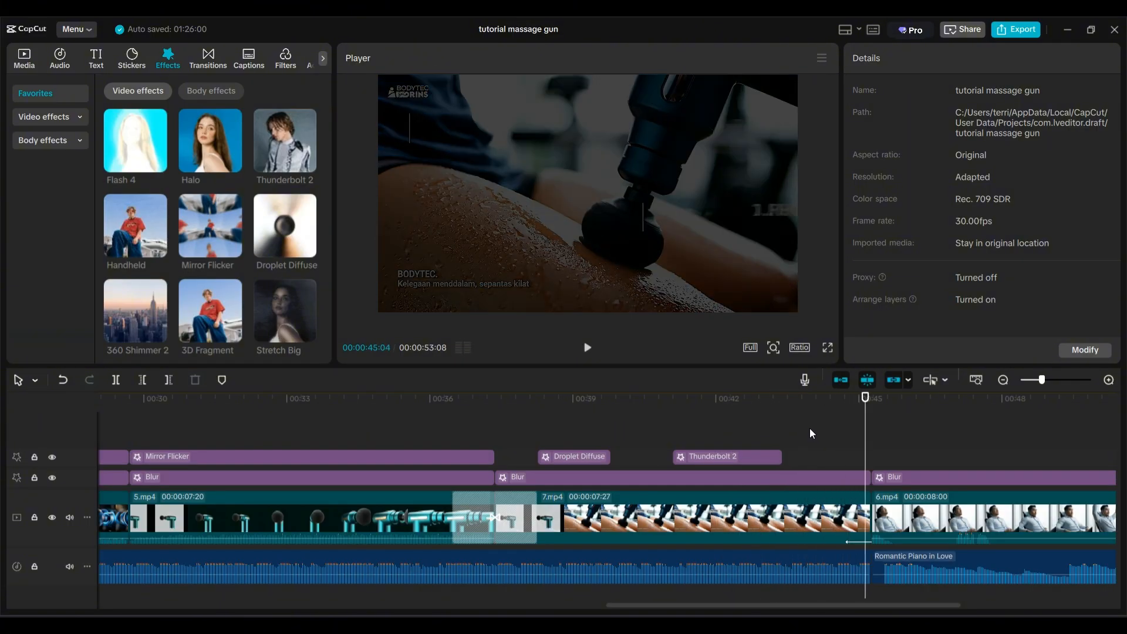
# - Add the Halo effect at the start of 6.mp4, 00:00:45:08, and extend it to about 00:00:53:05
pyautogui.press('Down')
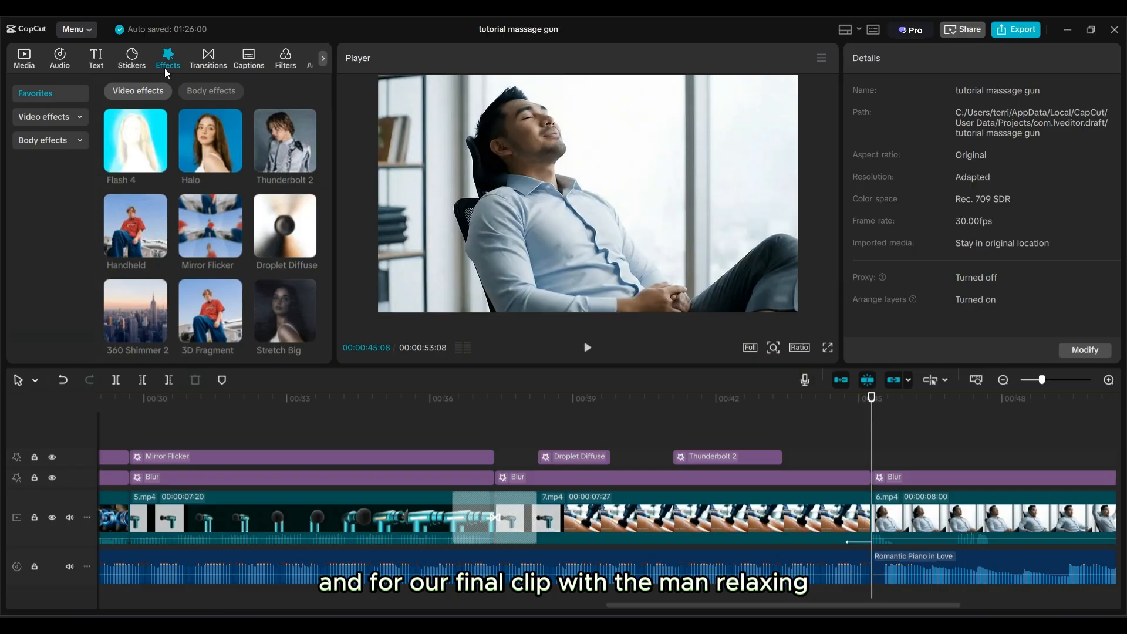
pyautogui.click(233, 164)
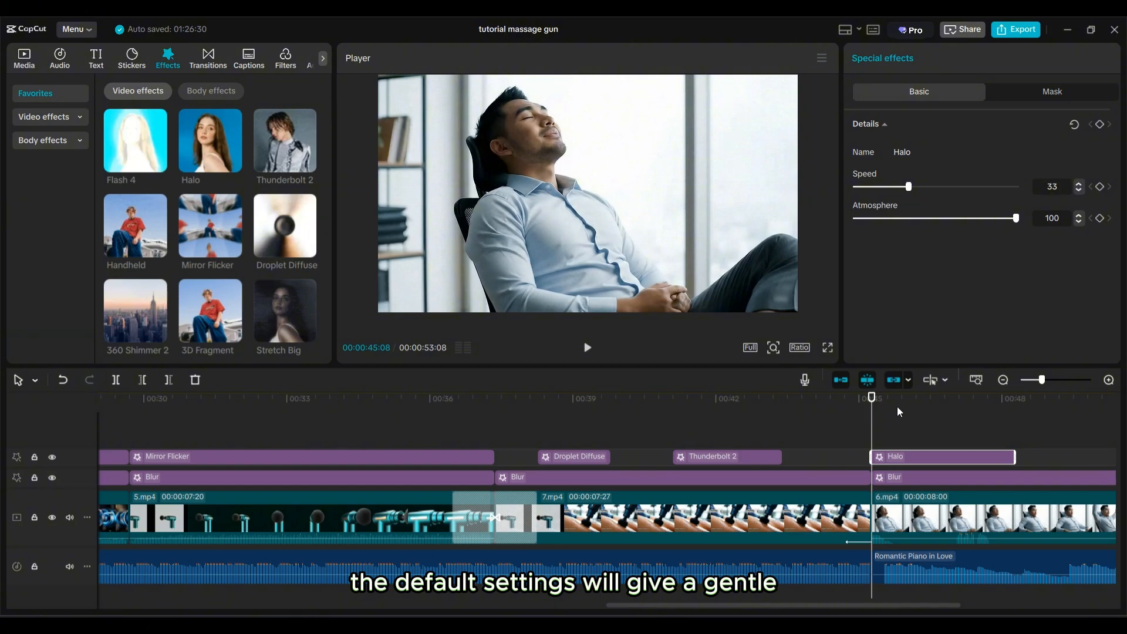
pyautogui.hscroll(5, 889, 425)
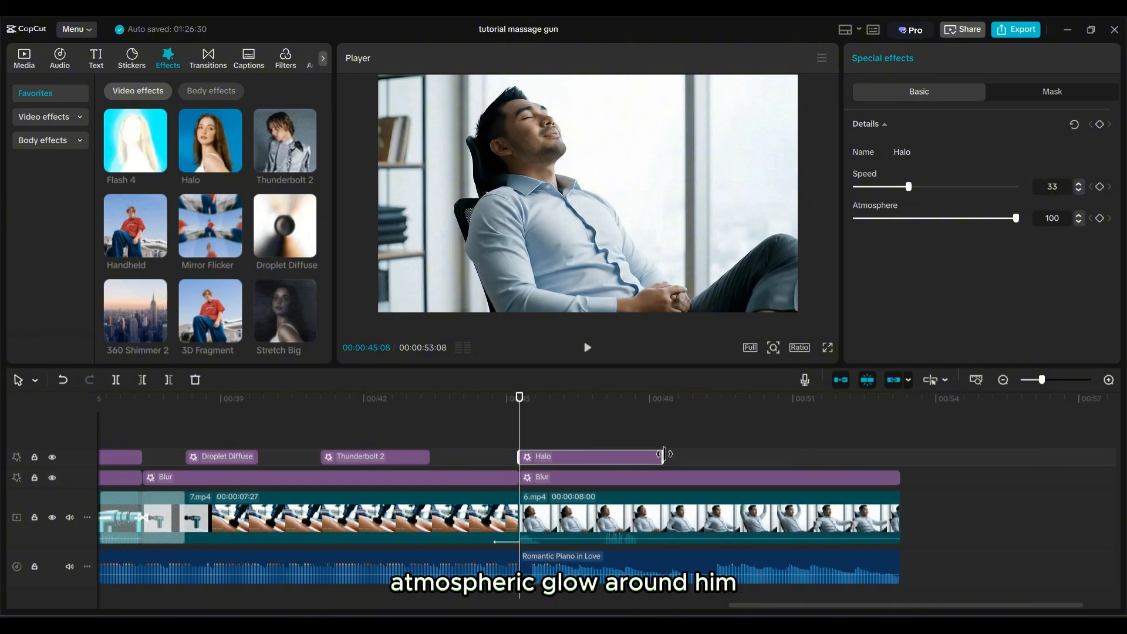
pyautogui.moveTo(664, 455); pyautogui.dragTo(896, 467)
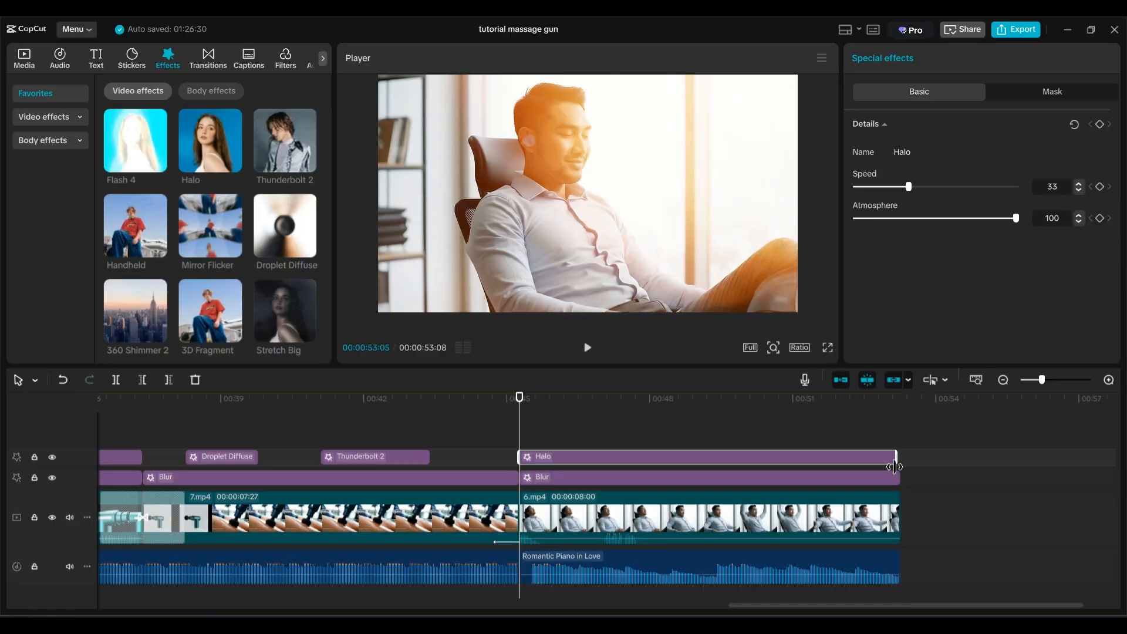
# - Review 1.mp4, 2.mp4, 3.mp4 and 4.mp4 on the timeline for leftover watermarks
pyautogui.click(695, 426)
pyautogui.scroll(-5, 695, 425)
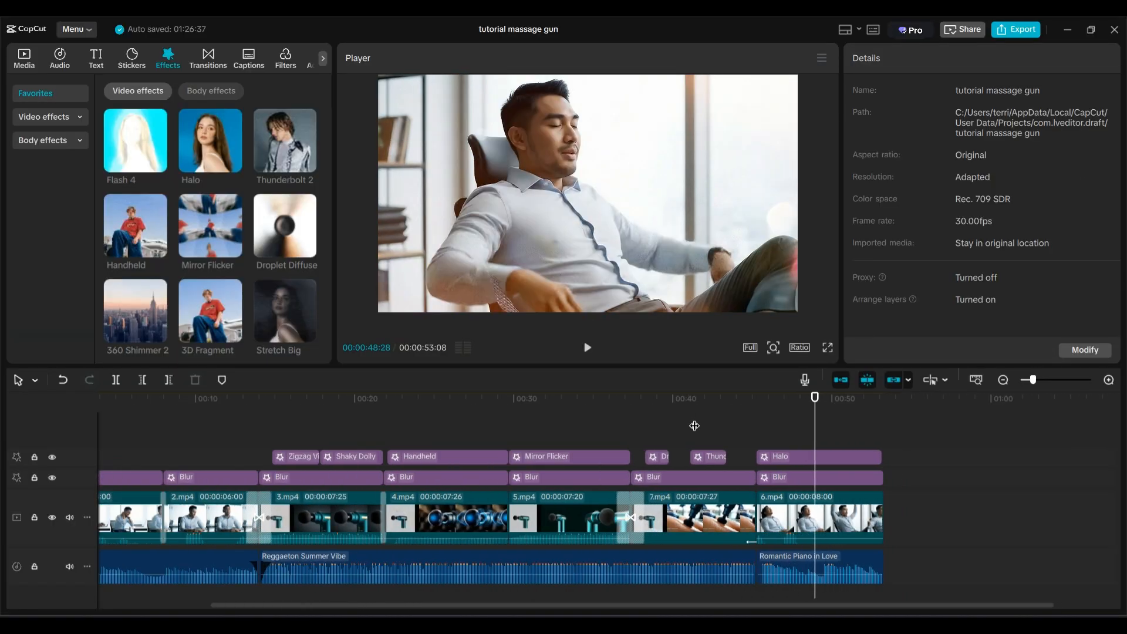
pyautogui.scroll(-3, 695, 426)
pyautogui.scroll(3, 695, 426)
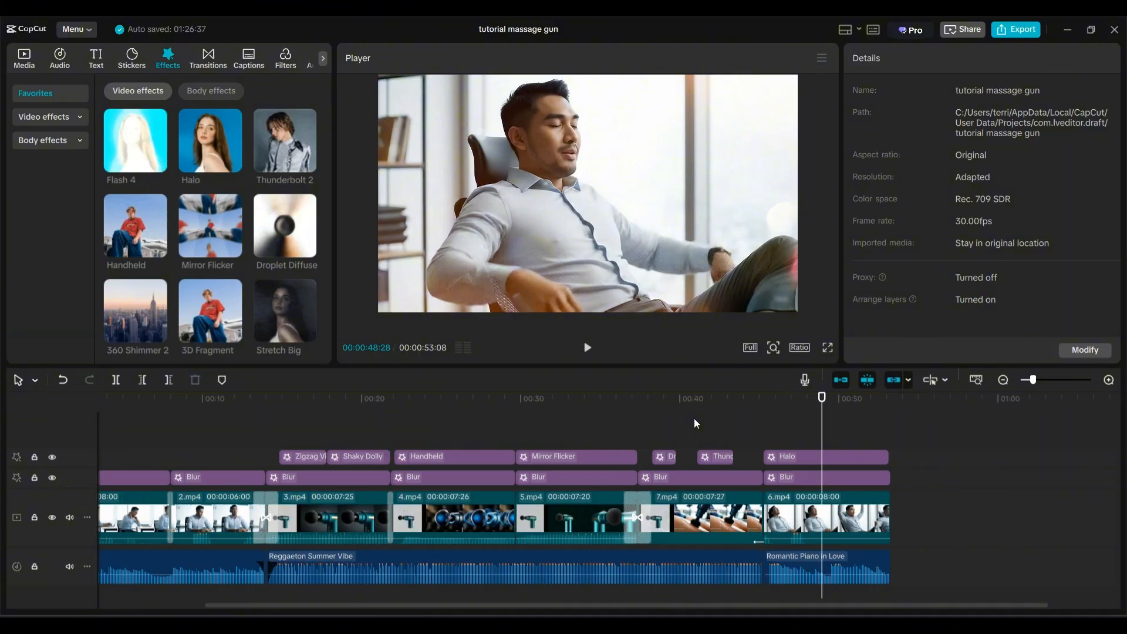
pyautogui.scroll(2, 528, 441)
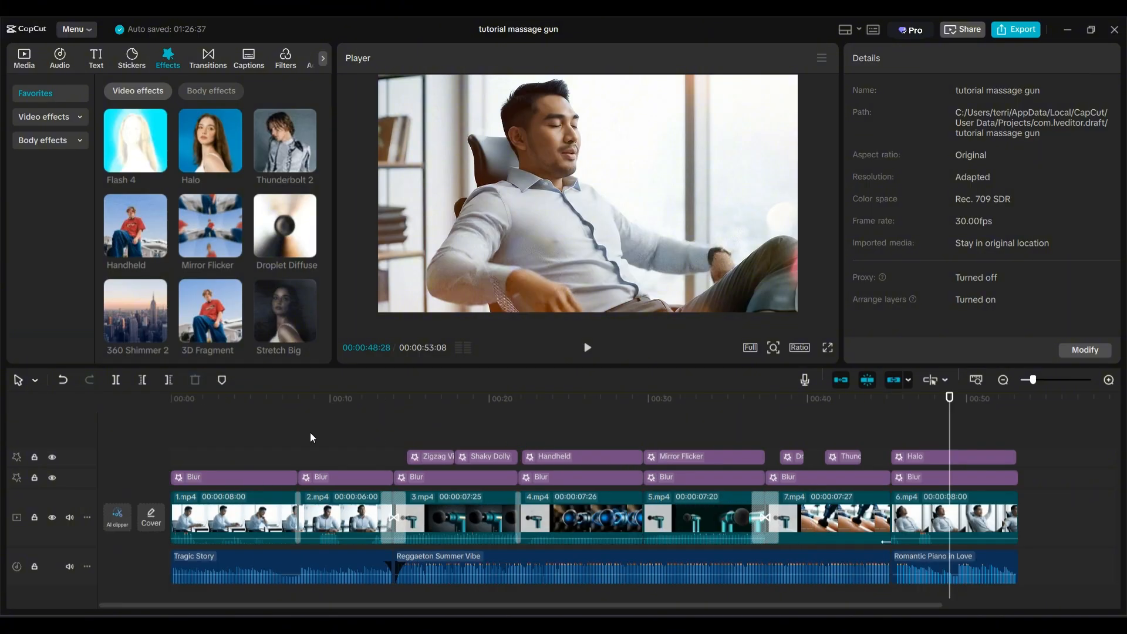
pyautogui.click(250, 433)
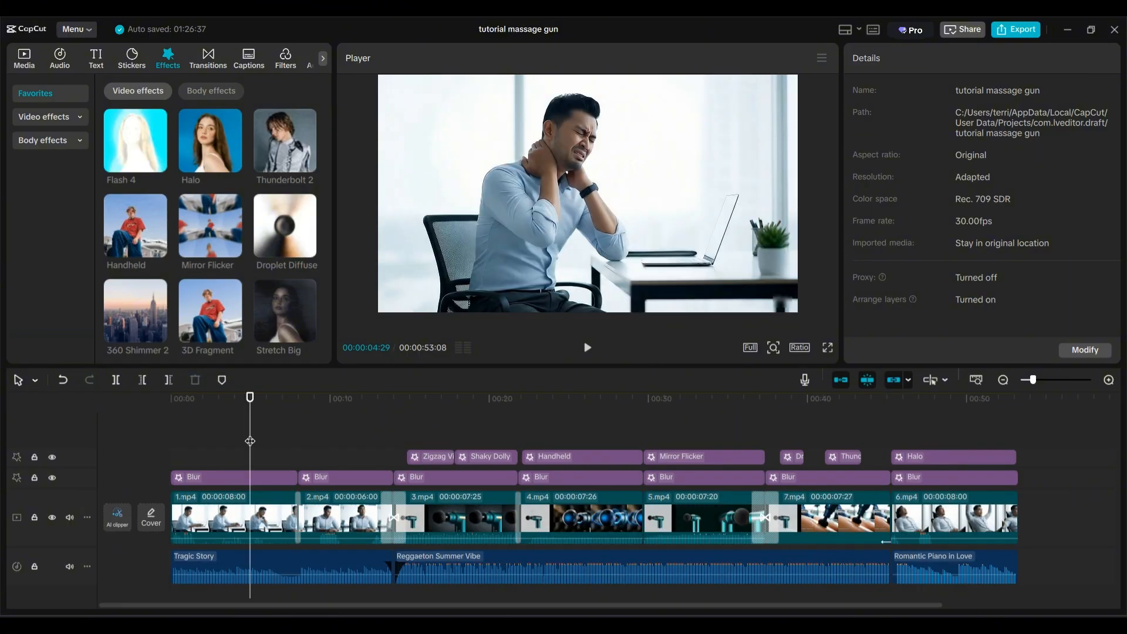
pyautogui.click(347, 447)
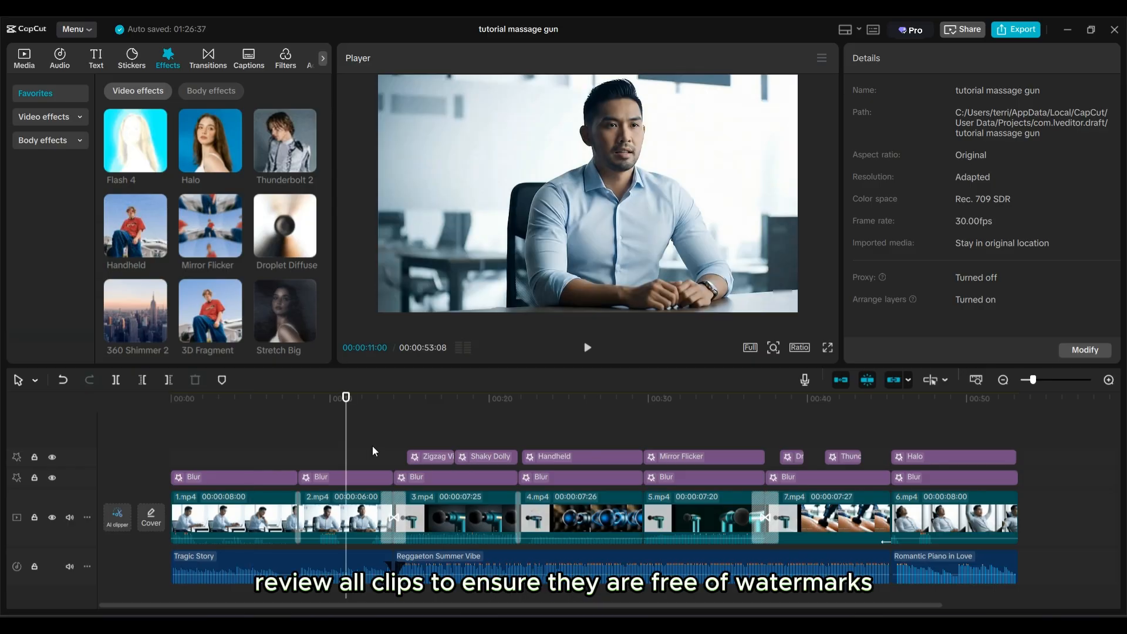
pyautogui.click(452, 431)
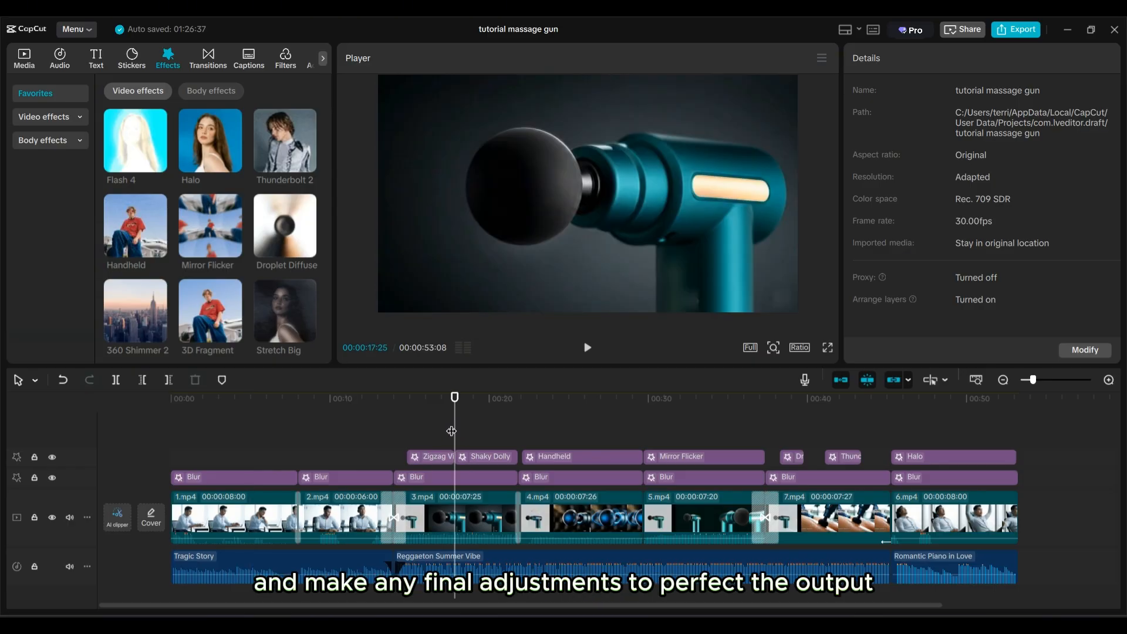
pyautogui.click(586, 436)
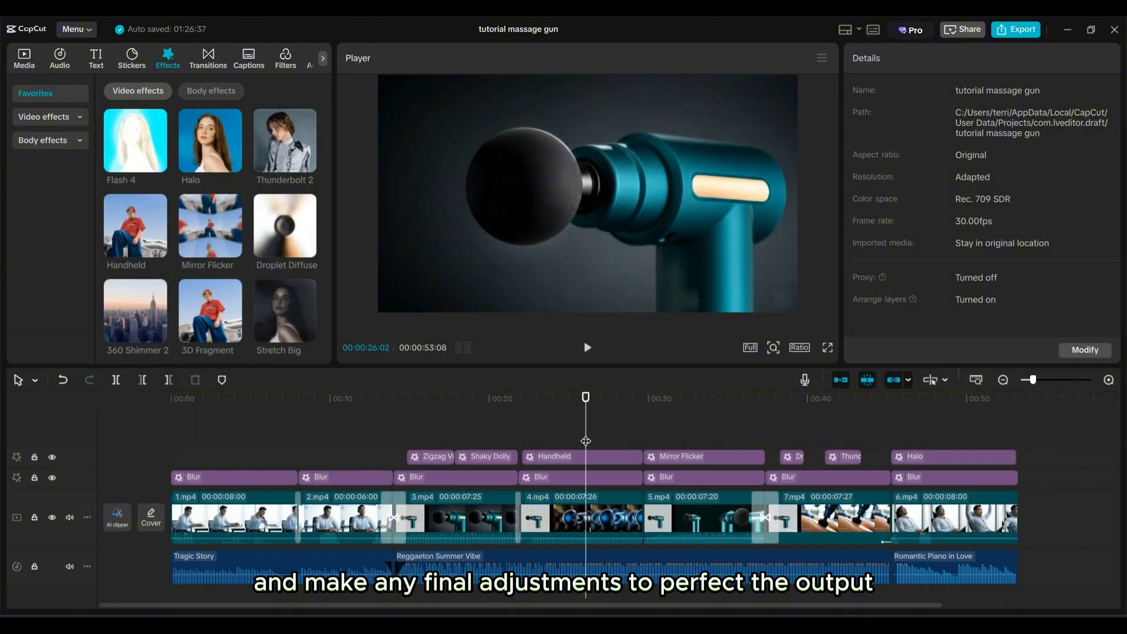
# - Disable the Handheld effect over 4.mp4 while keeping the Blur effect beneath it active
pyautogui.moveTo(586, 441)
pyautogui.mouseDown()
pyautogui.moveTo(554, 445)
pyautogui.moveTo(639, 446)
pyautogui.moveTo(575, 442)
pyautogui.mouseUp()
pyautogui.moveTo(542, 435); pyautogui.dragTo(561, 477)
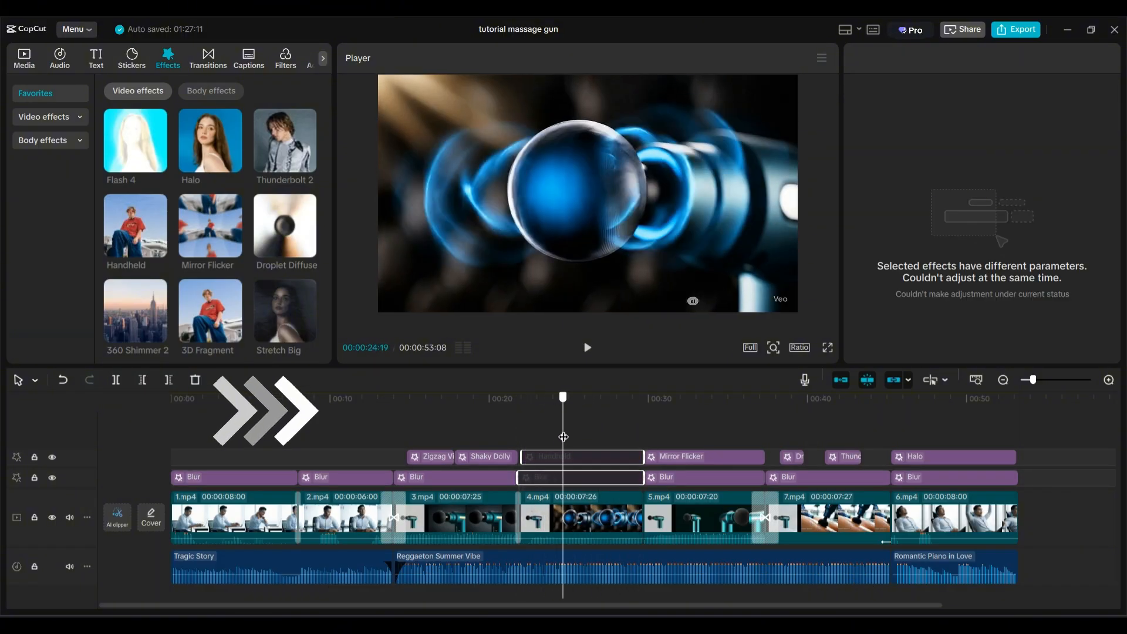
pyautogui.click(559, 475)
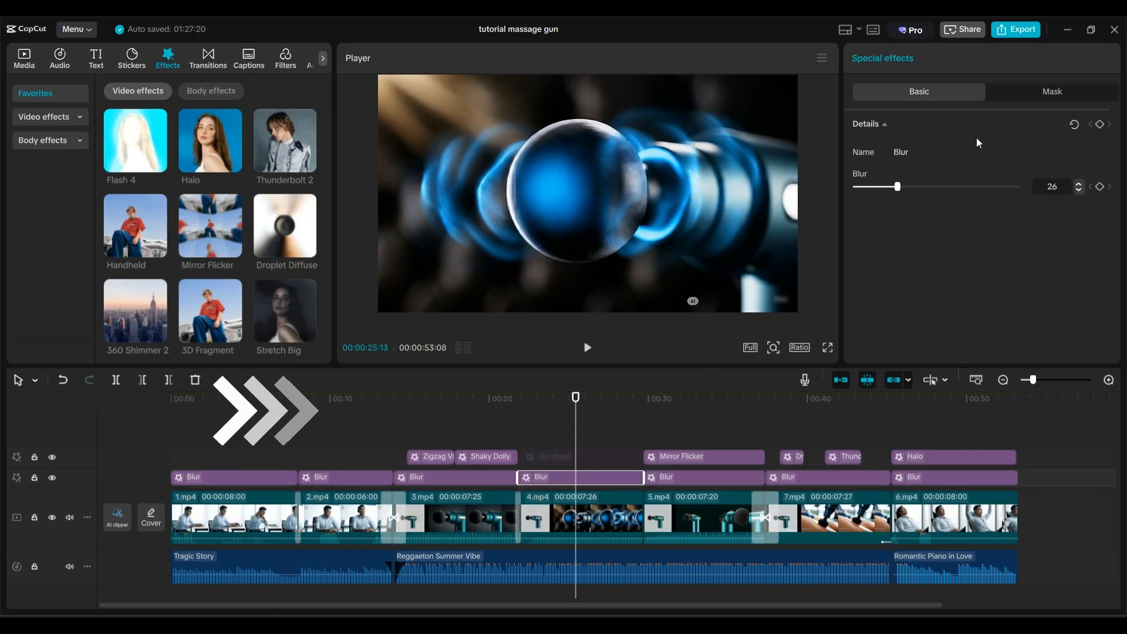
# - Add a second, circular mask to 4.mp4's Blur effect over the small watermark at about X 480, Y -483, and set Blur to 69
pyautogui.click(1053, 91)
pyautogui.click(1042, 153)
pyautogui.click(990, 196)
pyautogui.moveTo(646, 253); pyautogui.dragTo(711, 313)
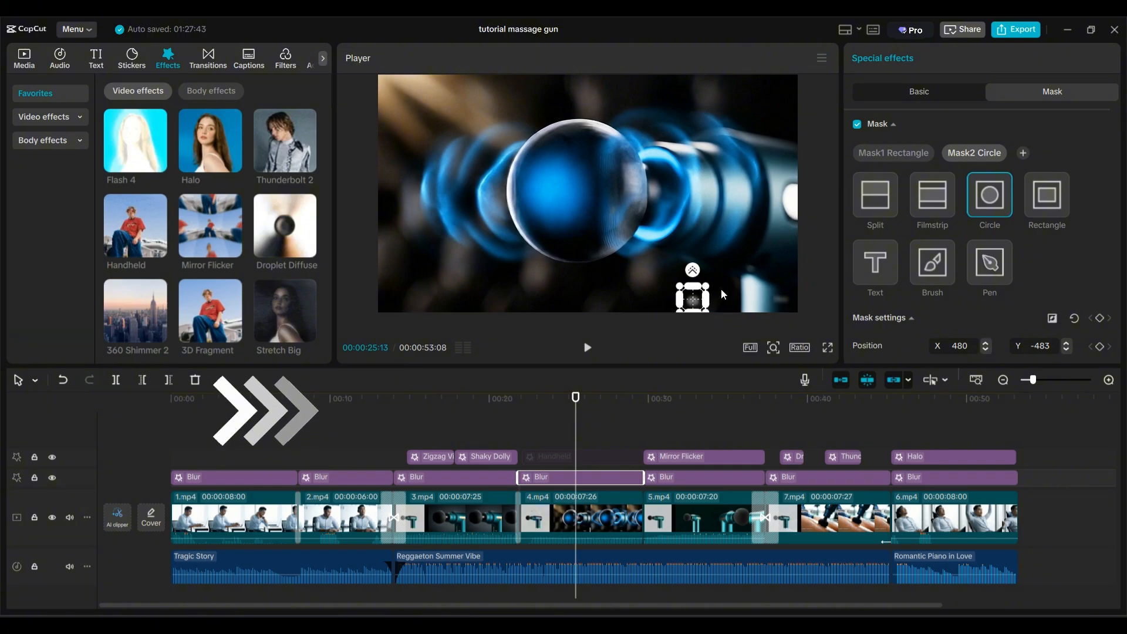
pyautogui.click(920, 92)
pyautogui.moveTo(870, 187); pyautogui.dragTo(960, 192)
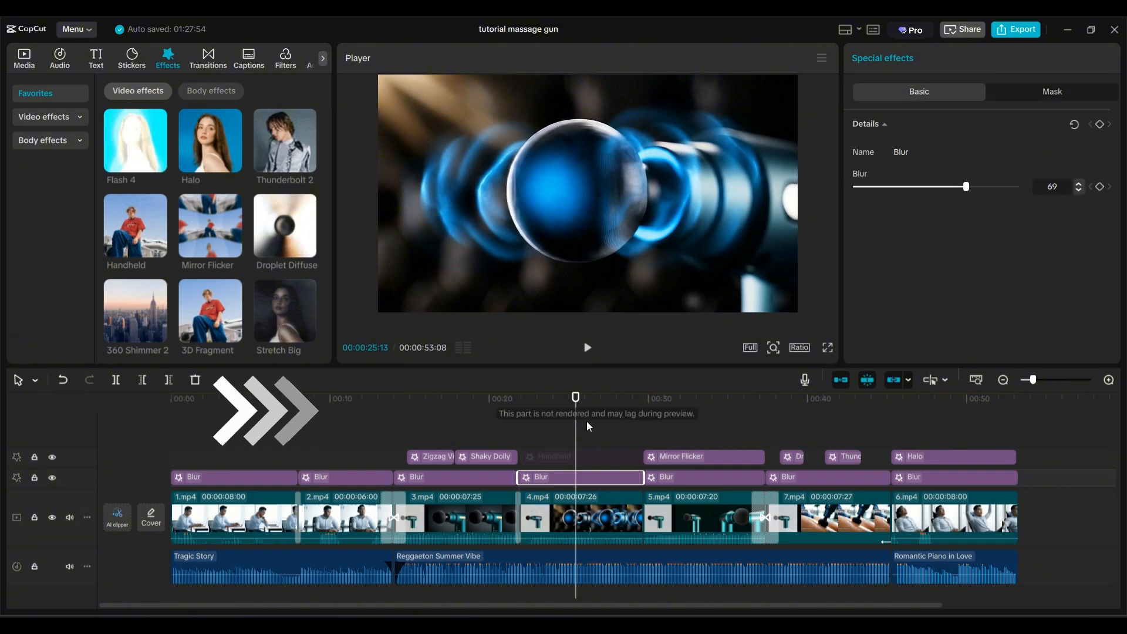
# - Check the Blur effects over 5.mp4, 7.mp4 and 6.mp4 for watermark coverage and strength
pyautogui.click(692, 420)
pyautogui.click(707, 478)
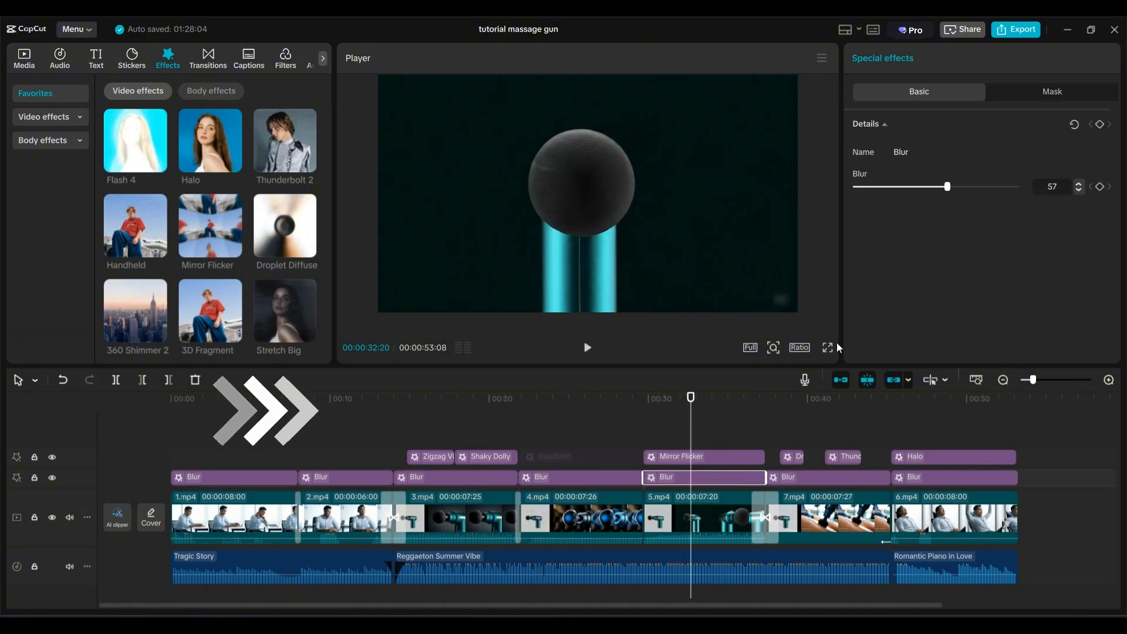
pyautogui.click(817, 420)
pyautogui.click(828, 477)
pyautogui.click(939, 420)
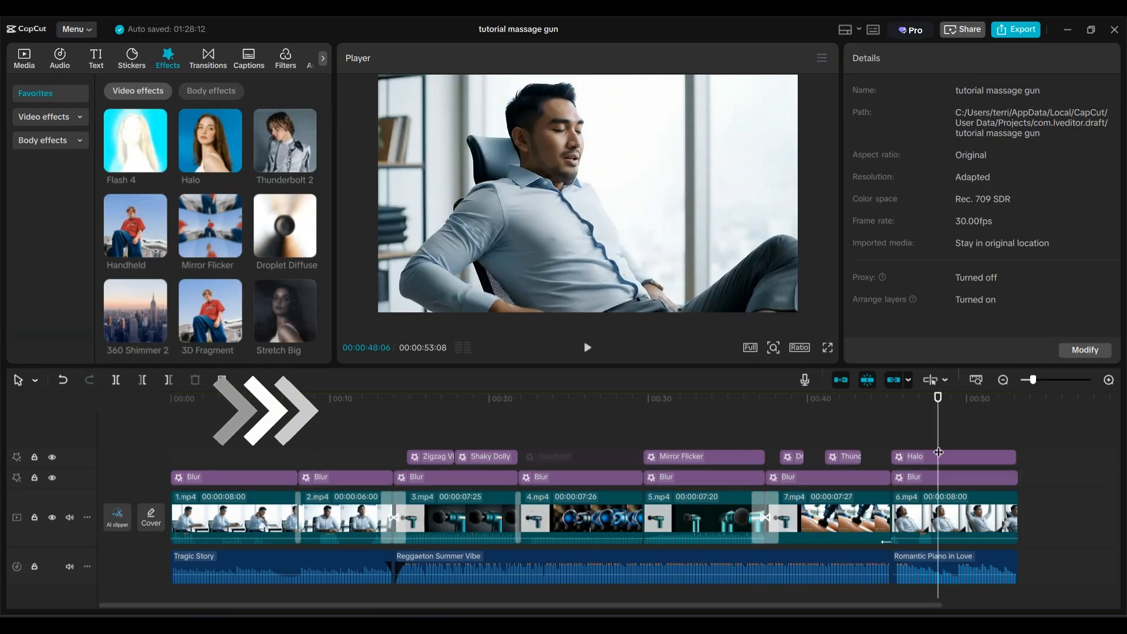
pyautogui.click(940, 477)
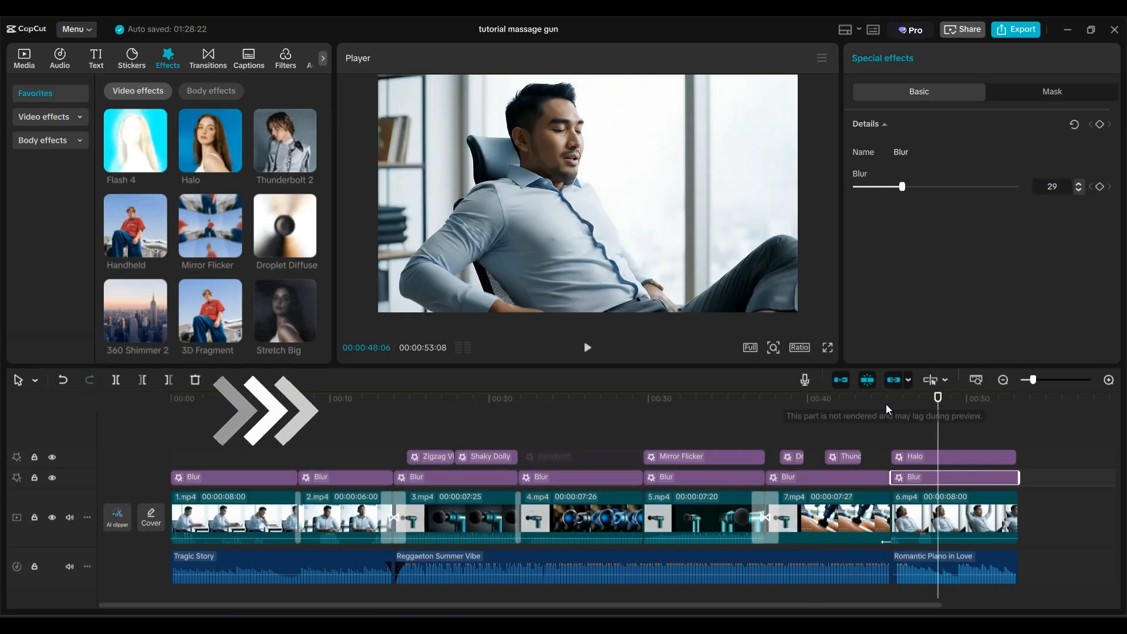
# - Re-enable the Handheld effect over 4.mp4 and return the playhead to the start of the timeline
pyautogui.click(887, 422)
pyautogui.click(578, 456)
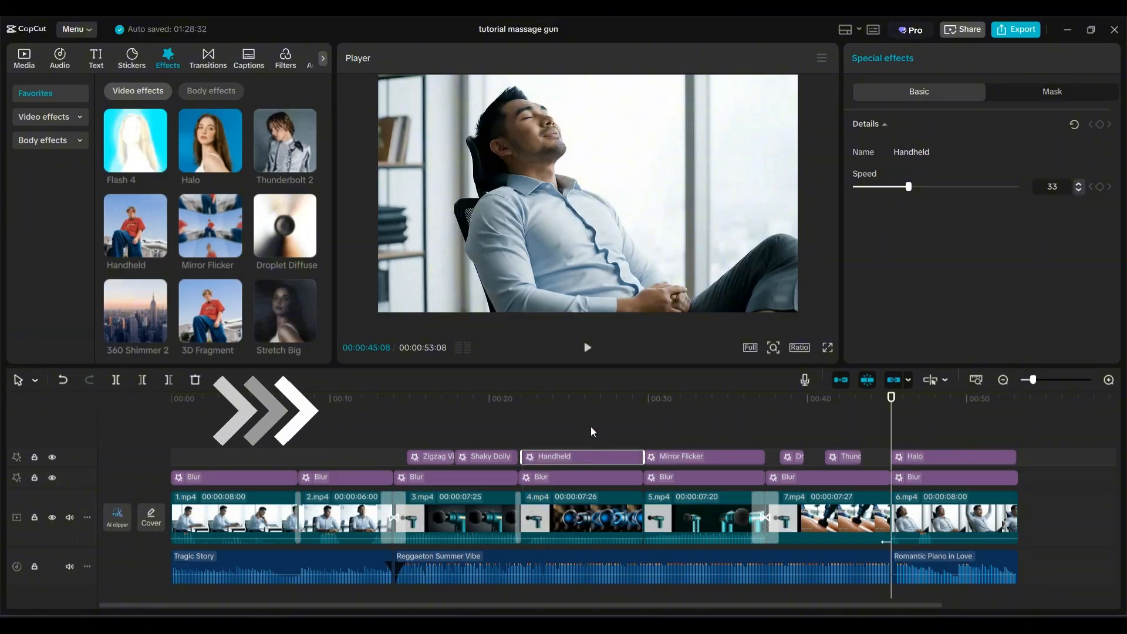
pyautogui.click(167, 418)
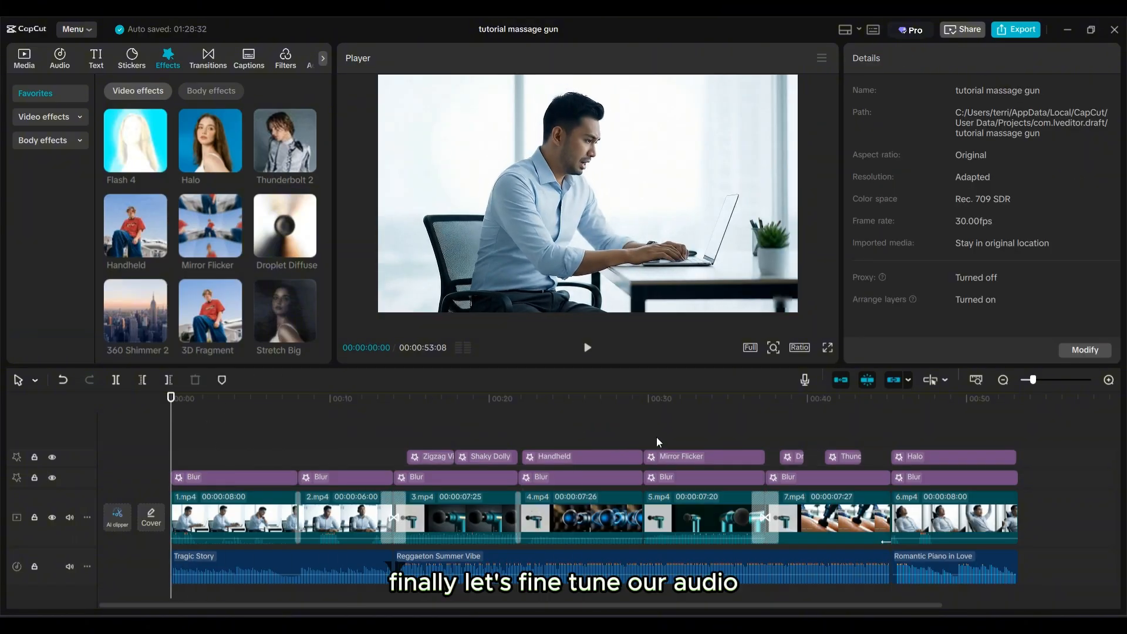
# - Add a short fade-out at the end of the Reggaeton Summer Vibe music clip
pyautogui.click(886, 563)
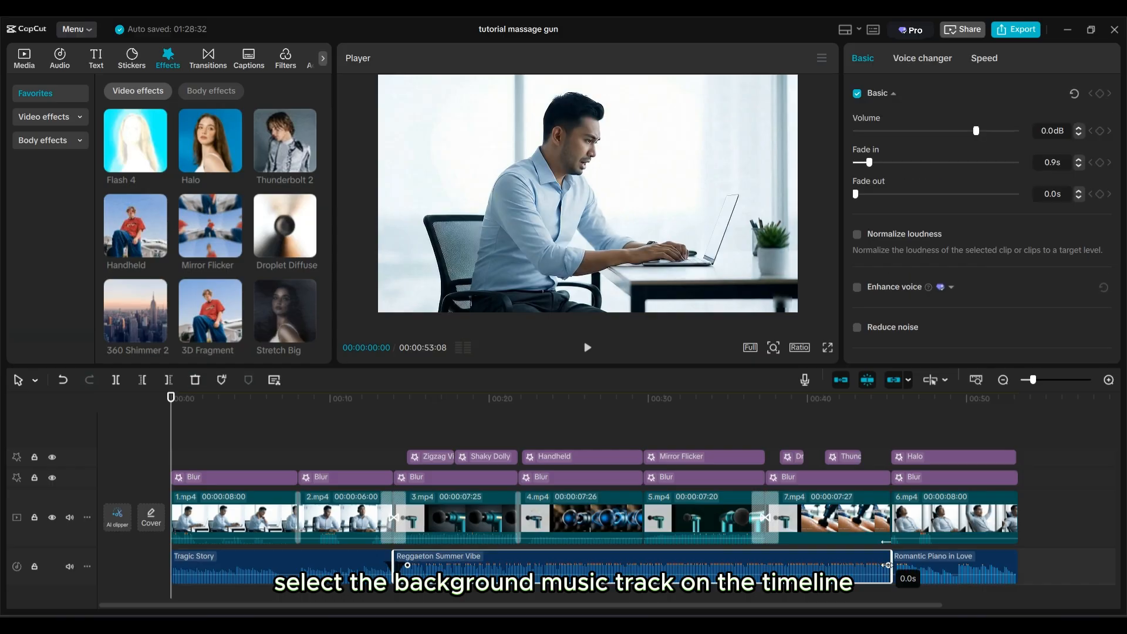
pyautogui.moveTo(888, 564); pyautogui.dragTo(870, 568)
pyautogui.click(1040, 510)
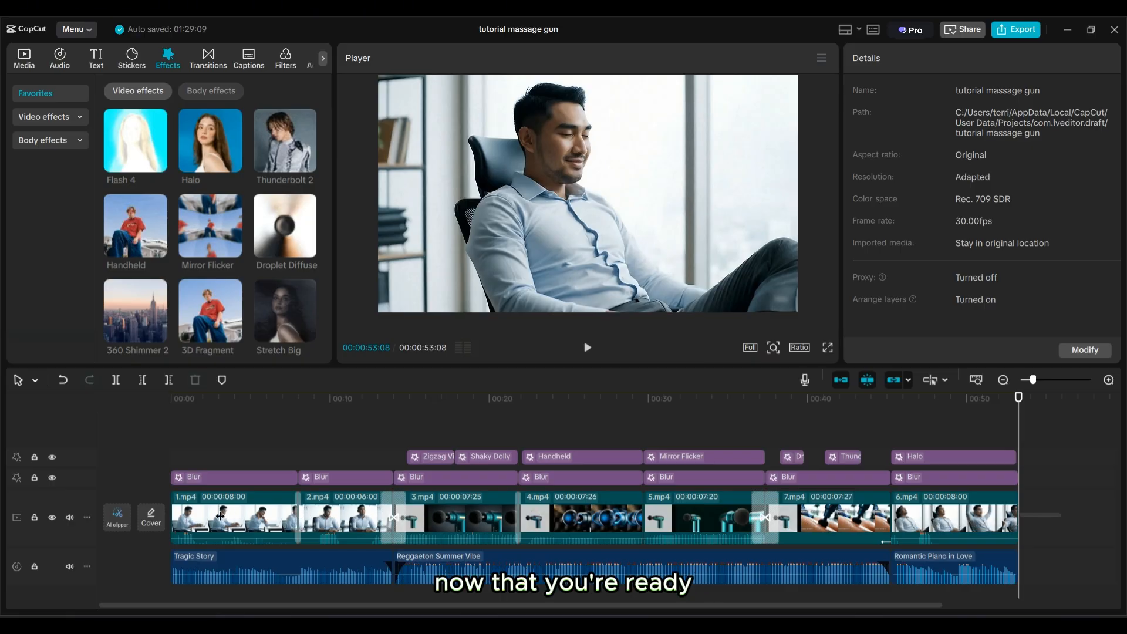
# - Select all video clips from 1.mp4 to 6.mp4 and set their audio volume to 5 dB
pyautogui.hotkey('ctrl', 'a')
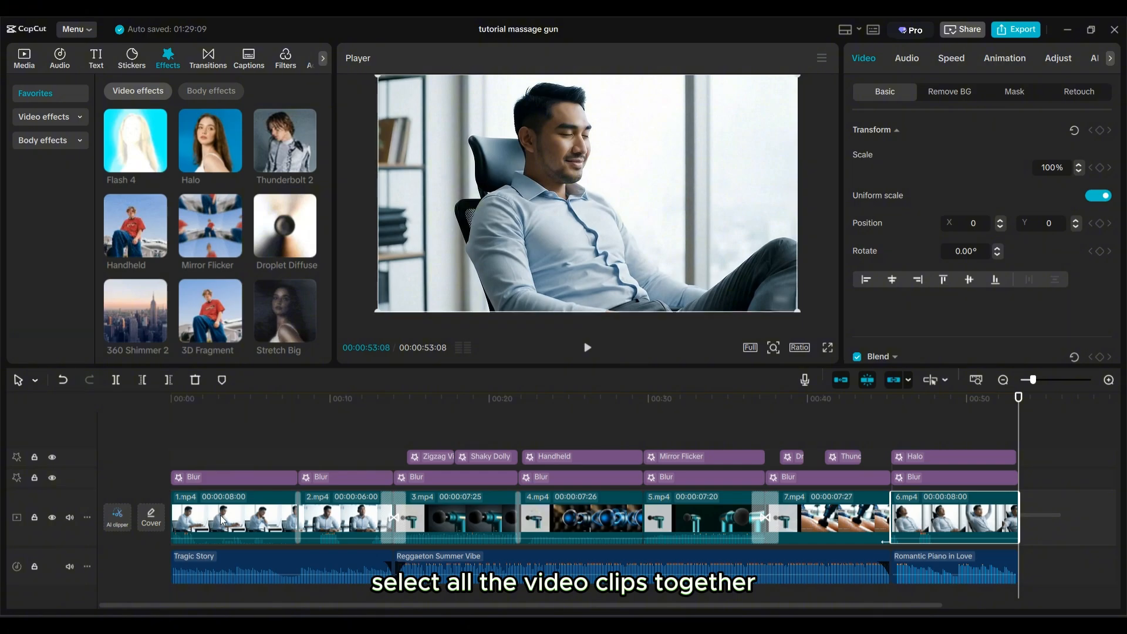
pyautogui.keyDown('shift'); pyautogui.click(221, 522); pyautogui.keyUp('shift')
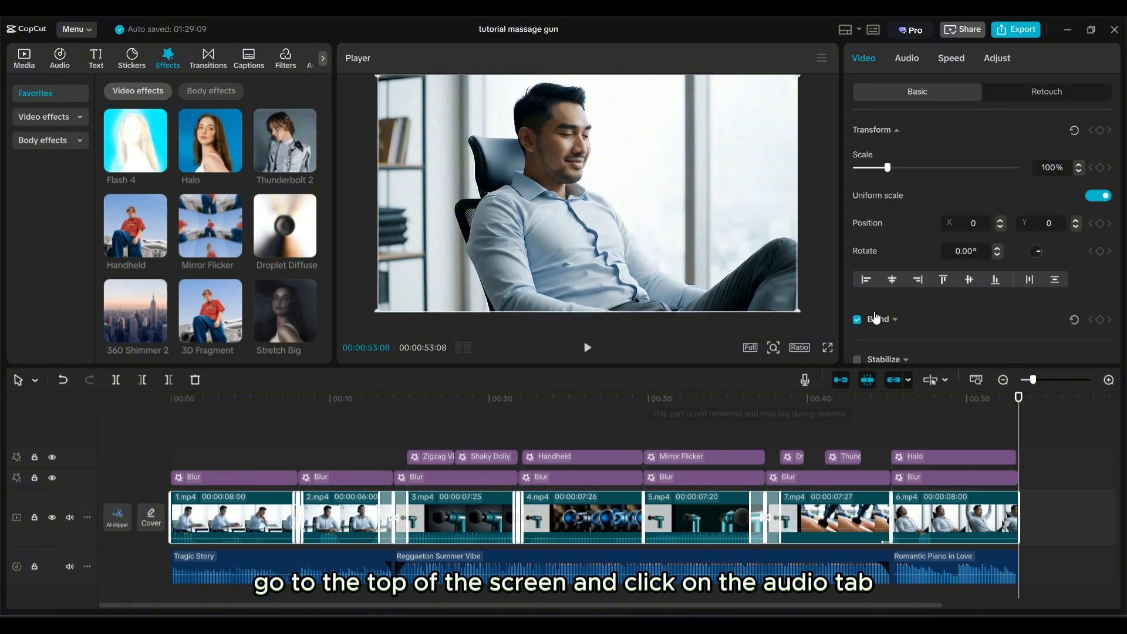
pyautogui.click(907, 58)
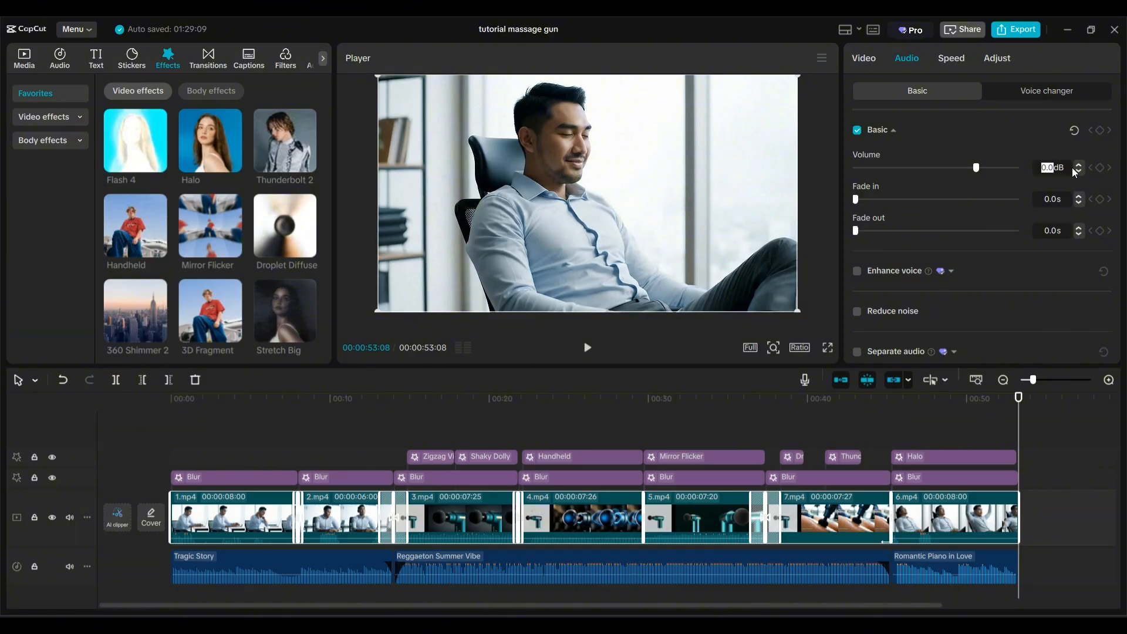
pyautogui.write('5')
pyautogui.press('Return')
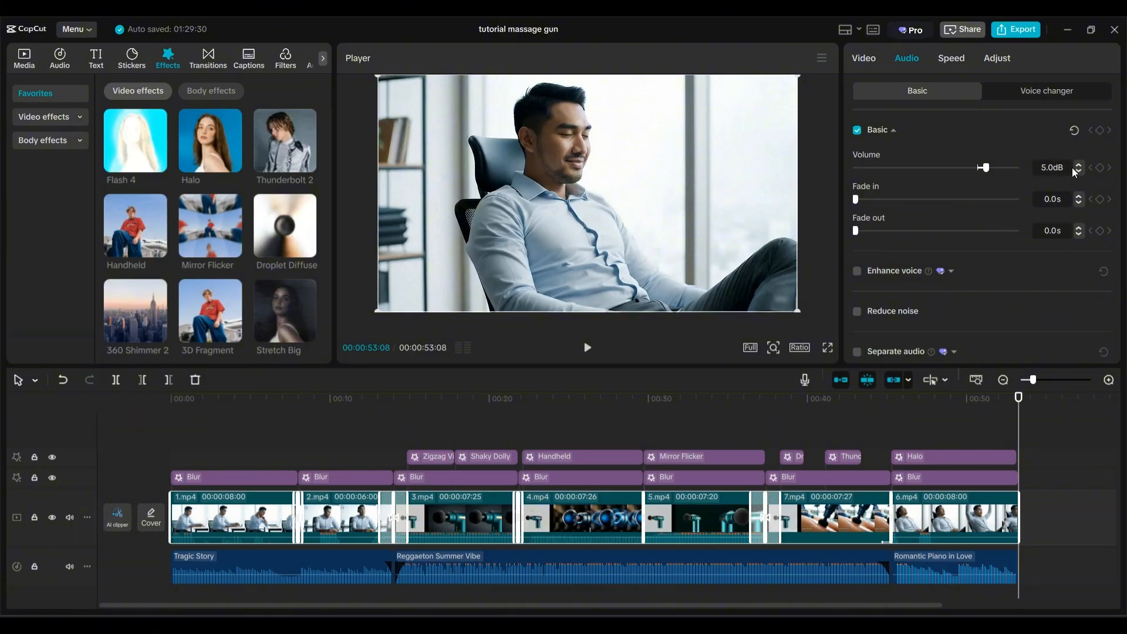
# - Play the finished video from the beginning in full screen
pyautogui.click(353, 431)
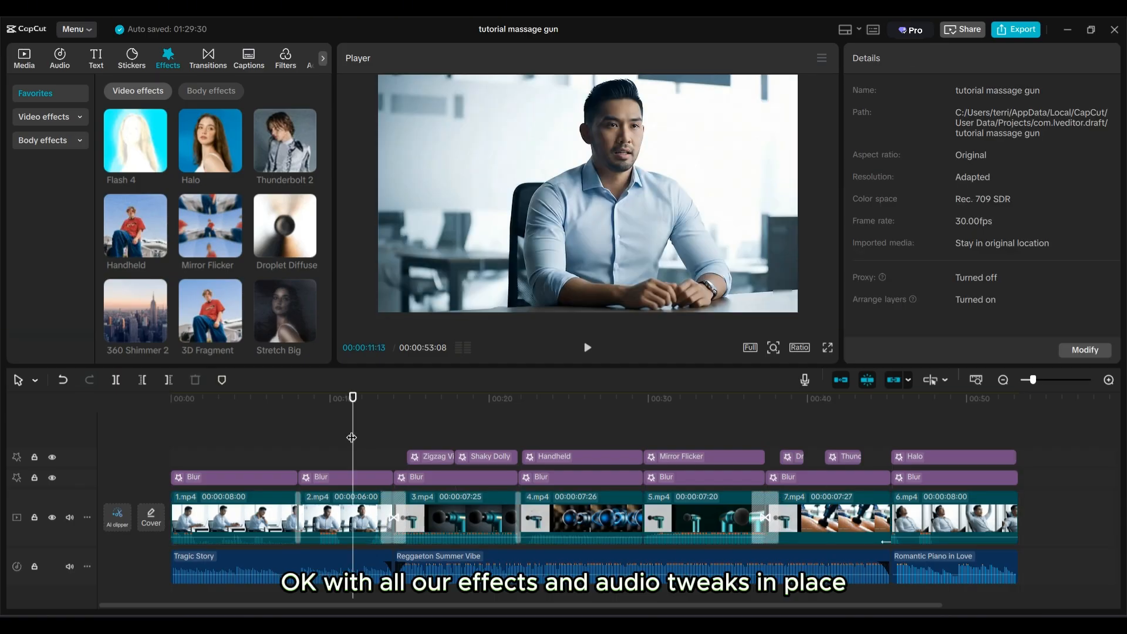
pyautogui.moveTo(352, 438); pyautogui.dragTo(168, 445)
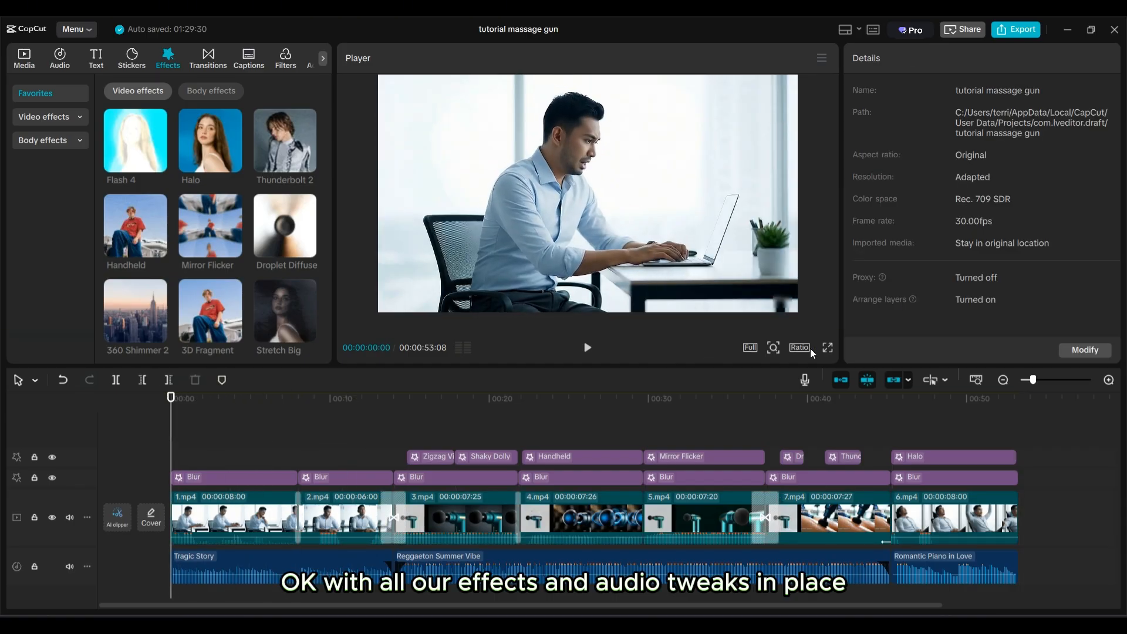
pyautogui.click(829, 348)
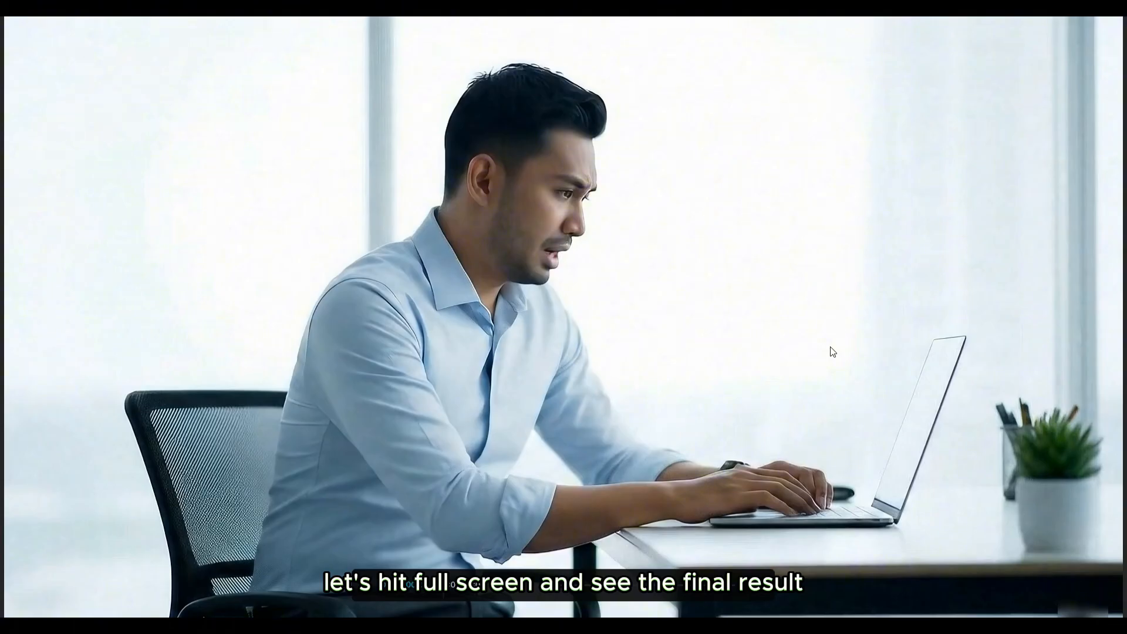
pyautogui.press('space')
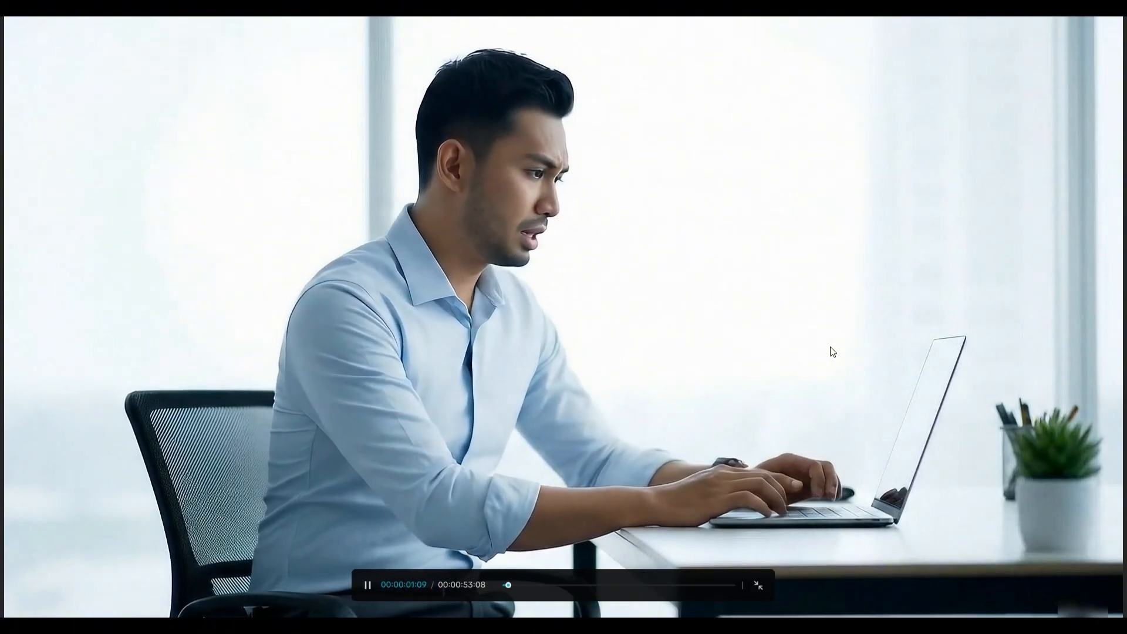